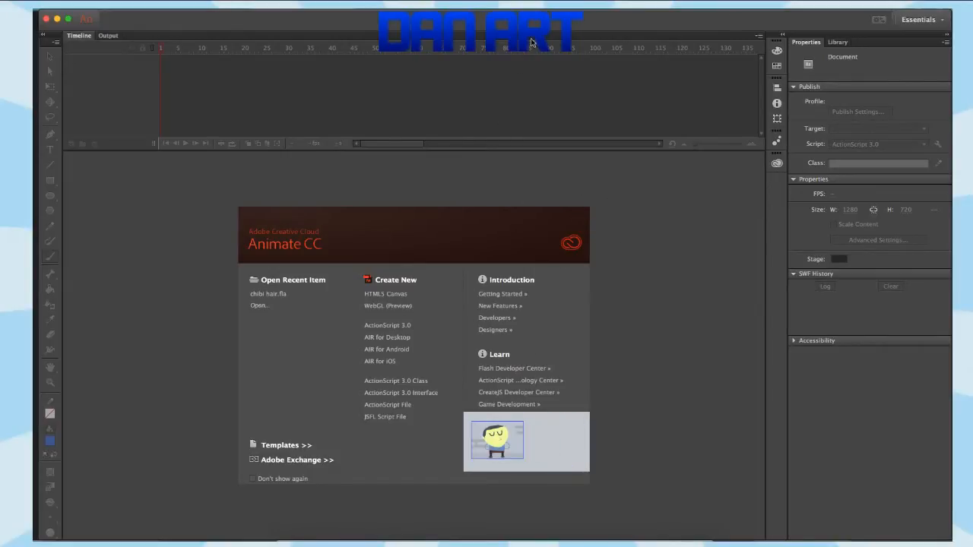
Step: Create a new ActionScript 3.0 document
click(427, 325)
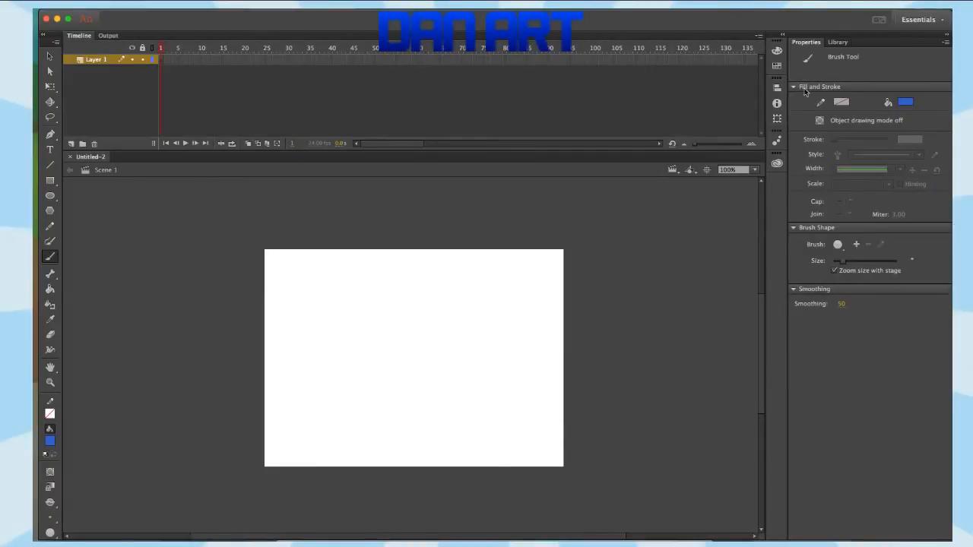
click(838, 42)
click(805, 42)
Step: Set the document's stage size to 1280 px wide and 720 px high
click(51, 56)
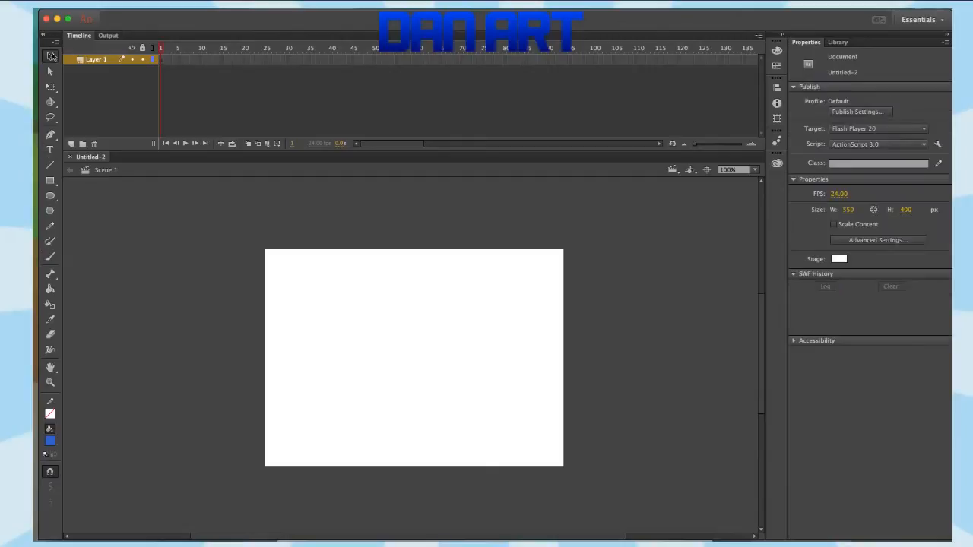
click(848, 209)
text(18)
text(80)
click(908, 210)
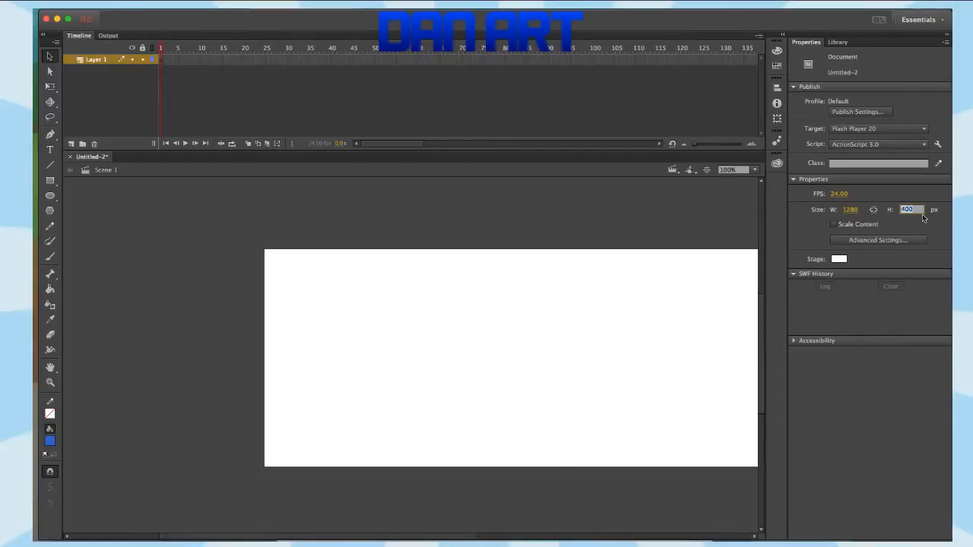
text(720)
key(Return)
Step: Centre the stage in the view and set the zoom level to 80%
click(747, 169)
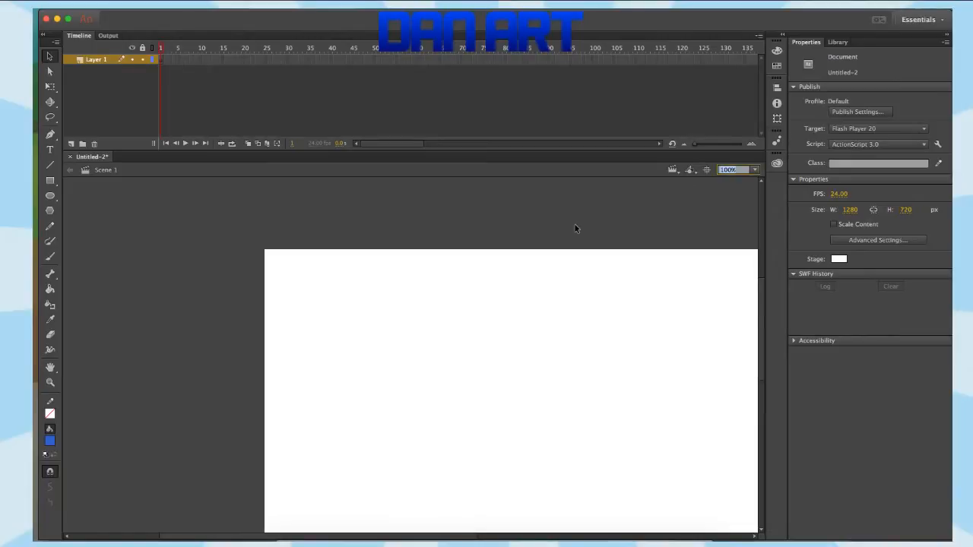
text(90)
key(Return)
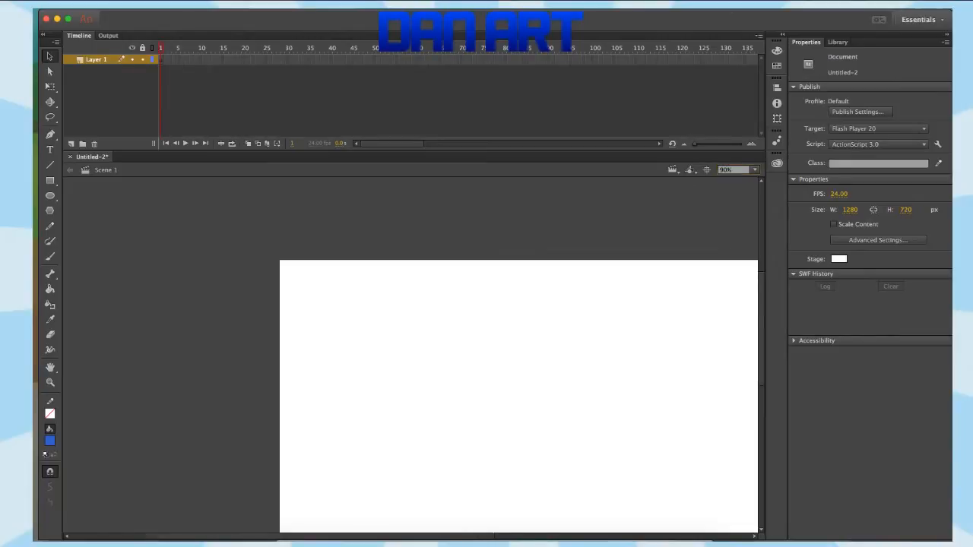
click(706, 169)
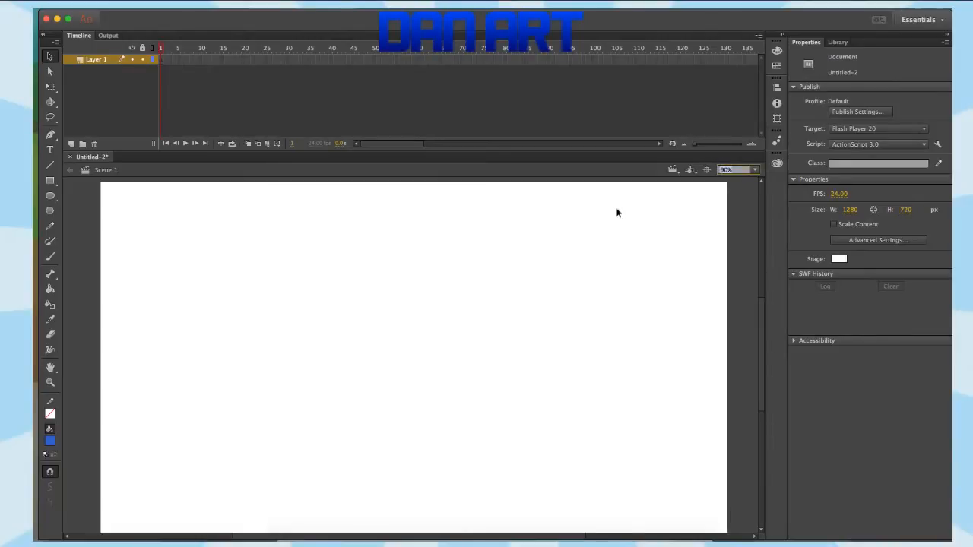
text(80)
key(Return)
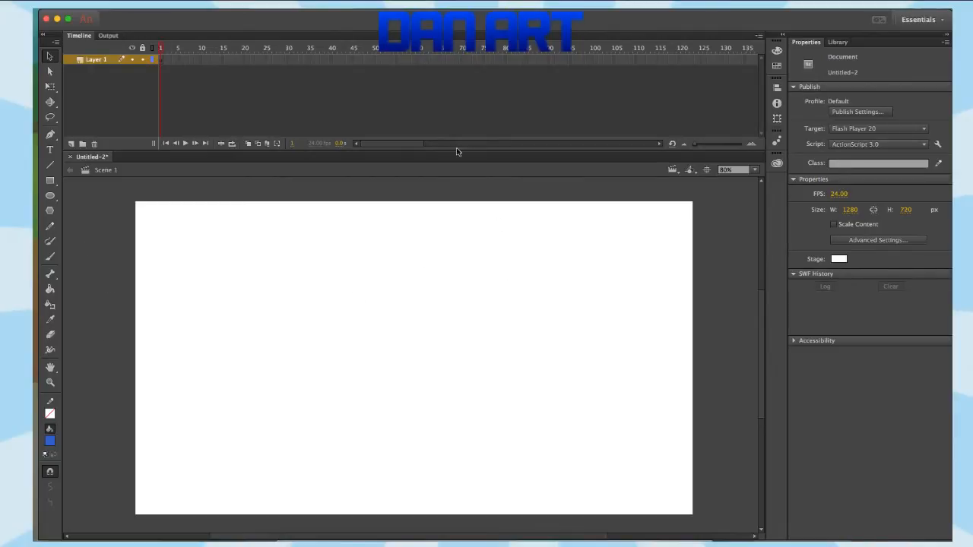
Step: Save the document as CAT in the animations folder, in Animate Document (*.fla) format
key(super+s)
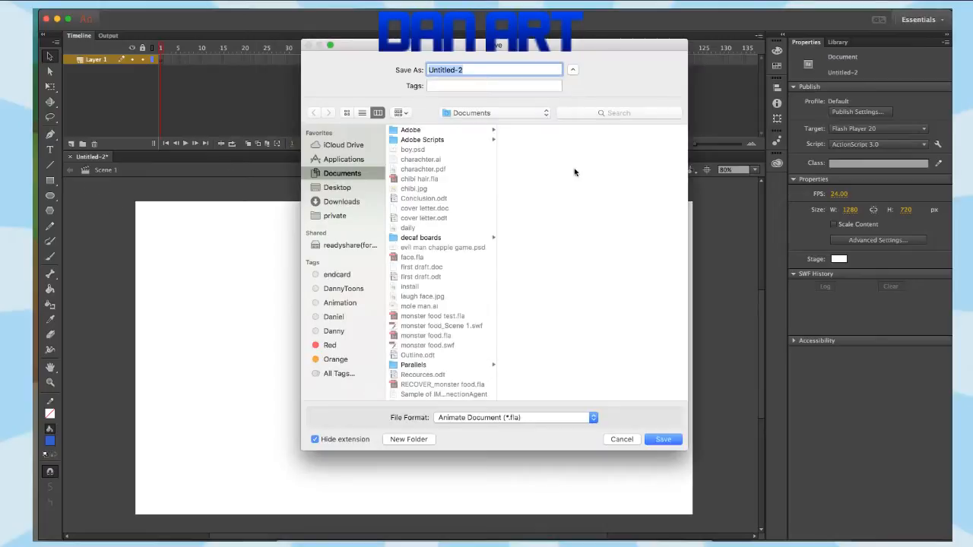
key(BackSpace)
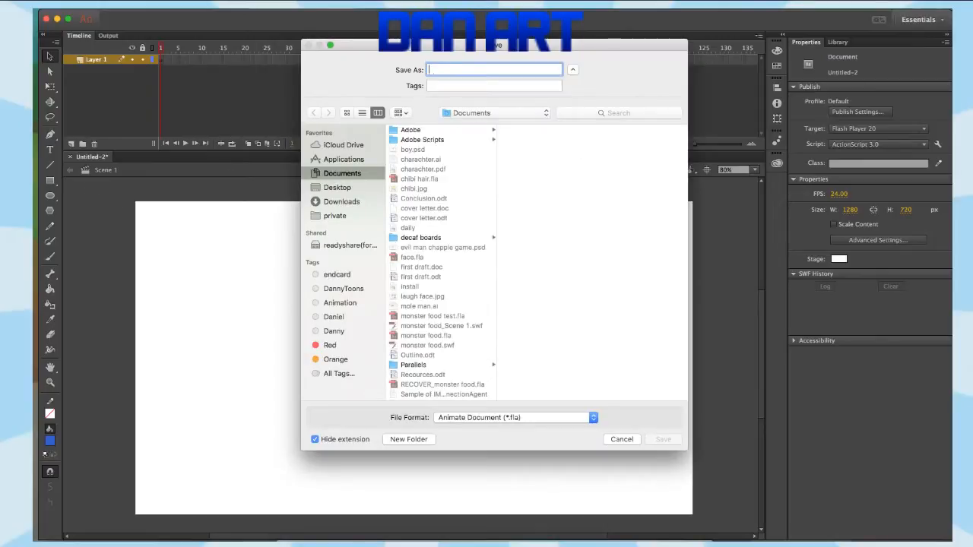
text(CAT)
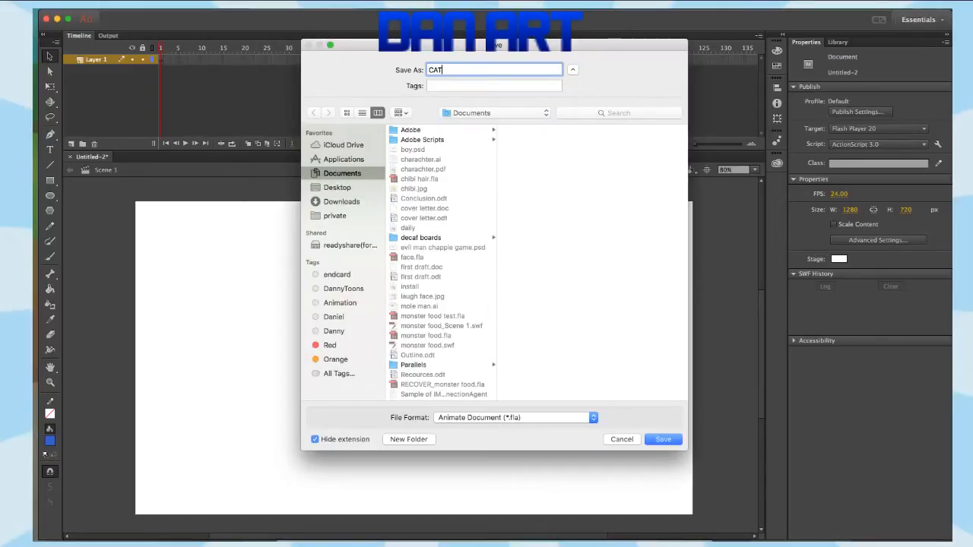
click(538, 110)
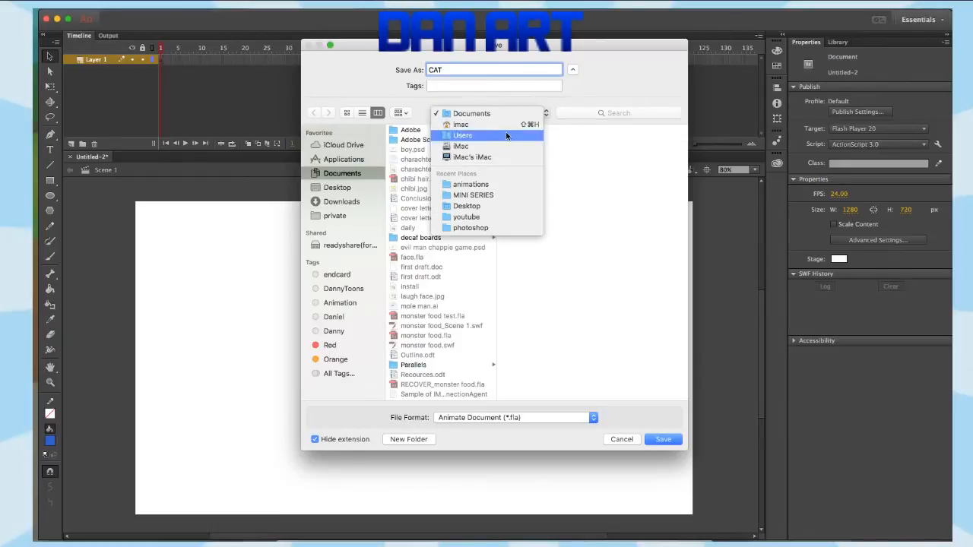
click(499, 184)
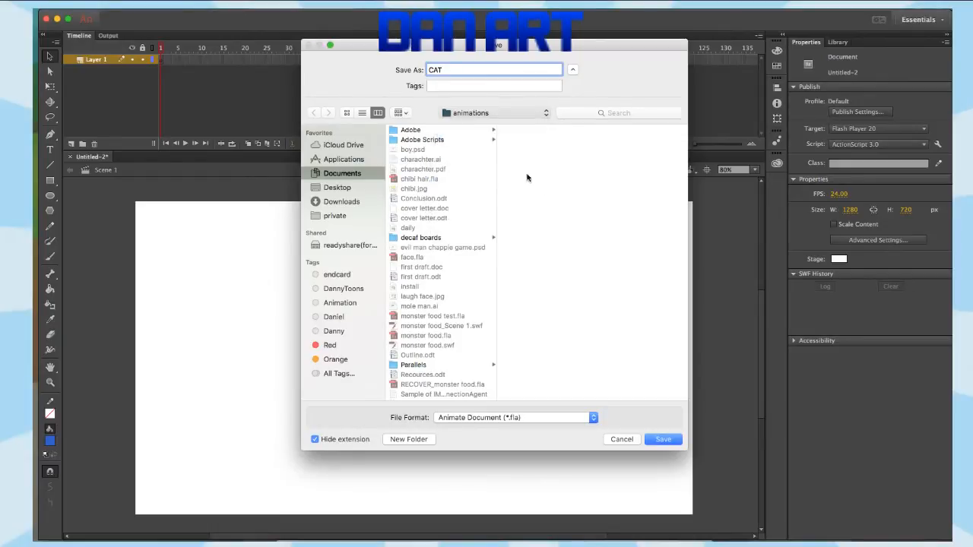
click(667, 440)
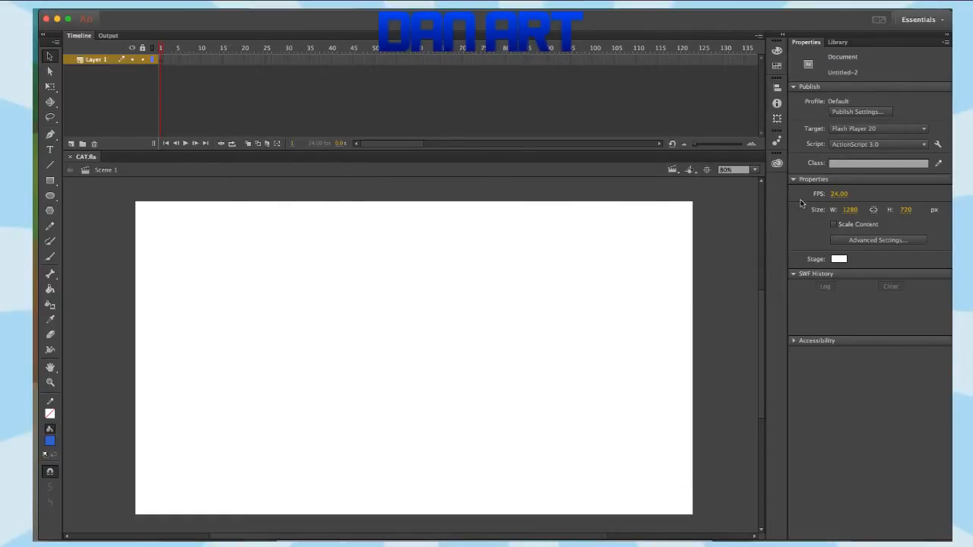
Step: Brush a rough test outline of a head with two pointed ears on the stage and save the file
click(50, 257)
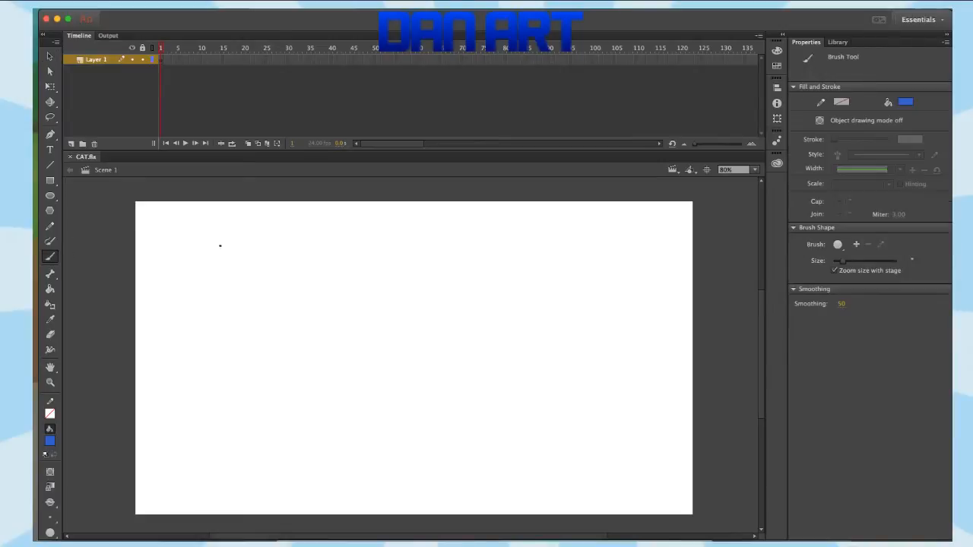
mouse_move(275, 330)
mouse_down()
mouse_move(298, 333)
mouse_move(327, 314)
mouse_move(358, 330)
mouse_up()
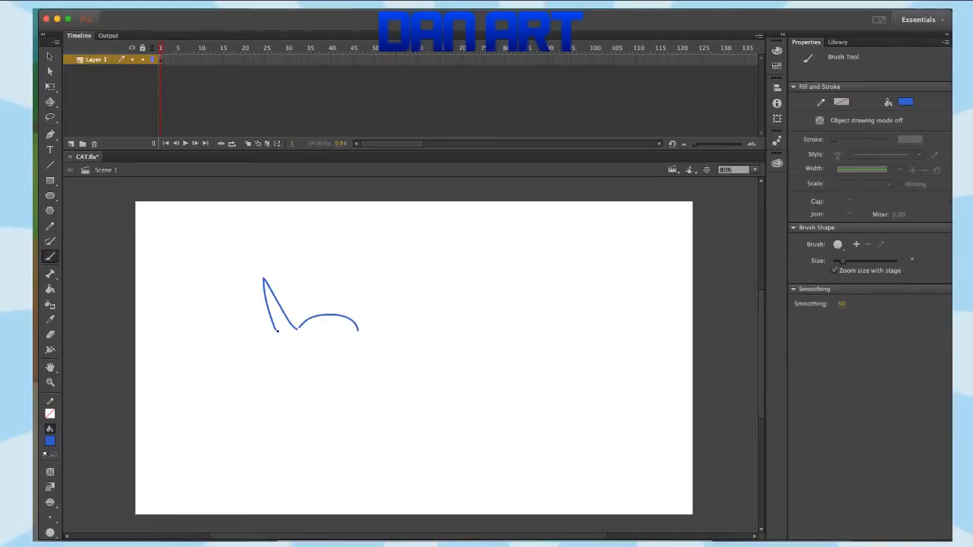
mouse_move(277, 331)
mouse_down()
mouse_move(348, 347)
mouse_move(366, 335)
mouse_move(354, 350)
mouse_up()
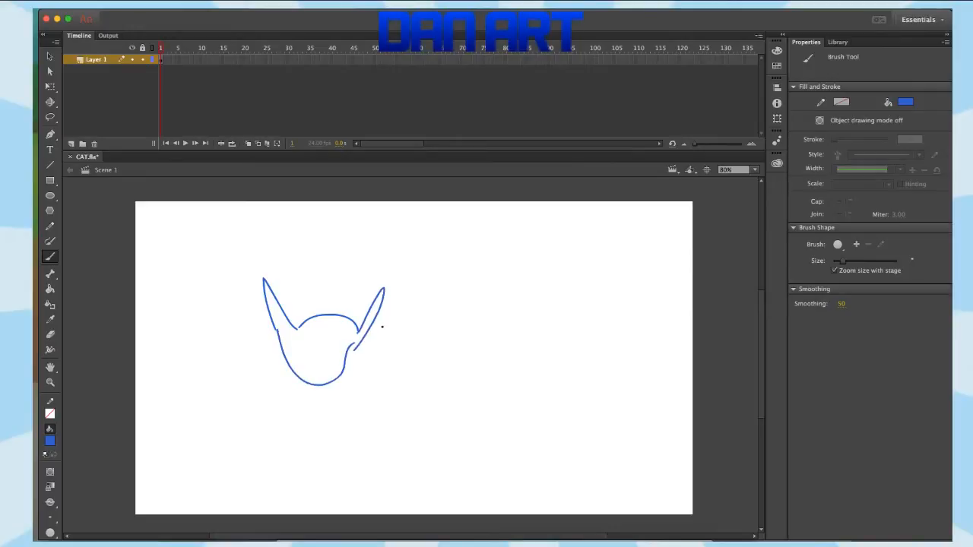
key(super+s)
Step: Delete the entire test head drawing from the stage
click(51, 86)
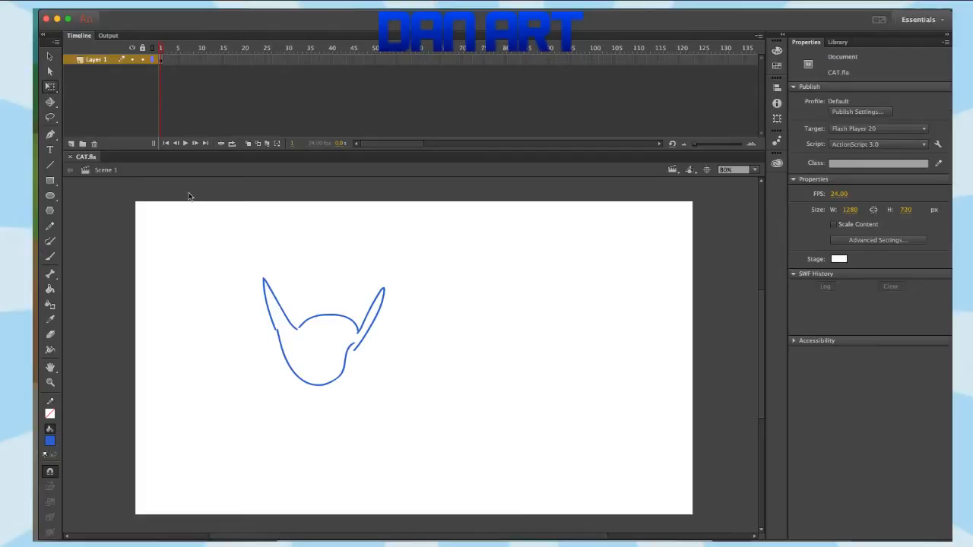
drag(230, 249, 474, 413)
key(Delete)
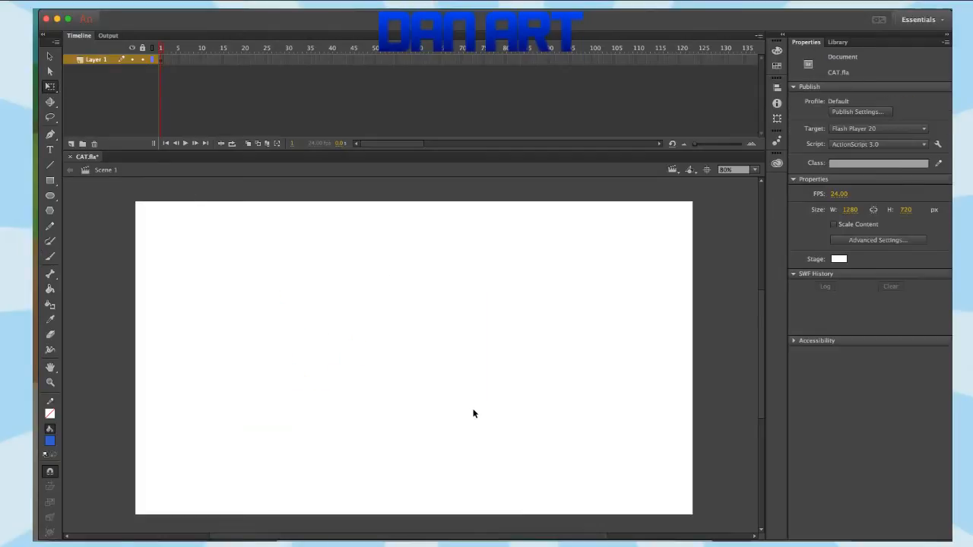
Step: Set the Brush tool to the fifth-smallest brush size with a lighter blue fill colour
key(b)
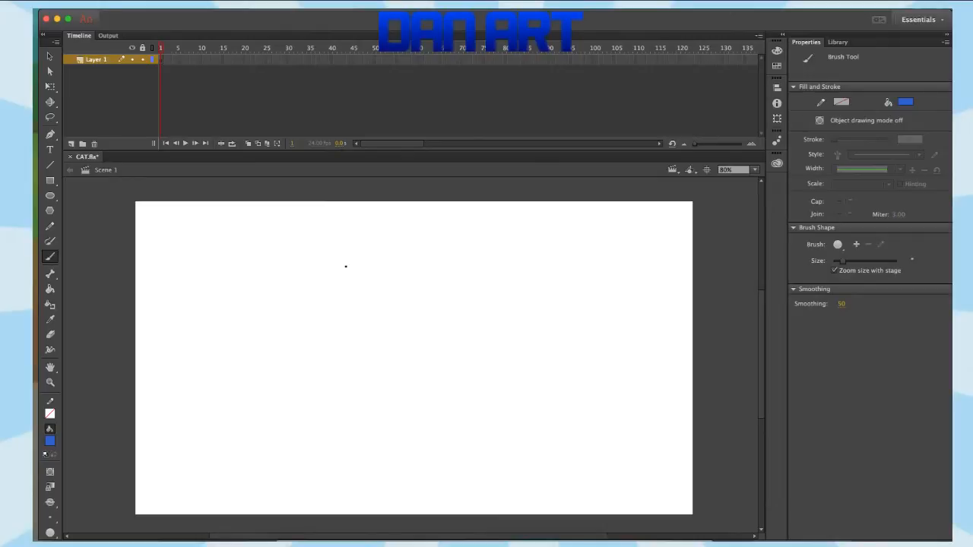
click(51, 517)
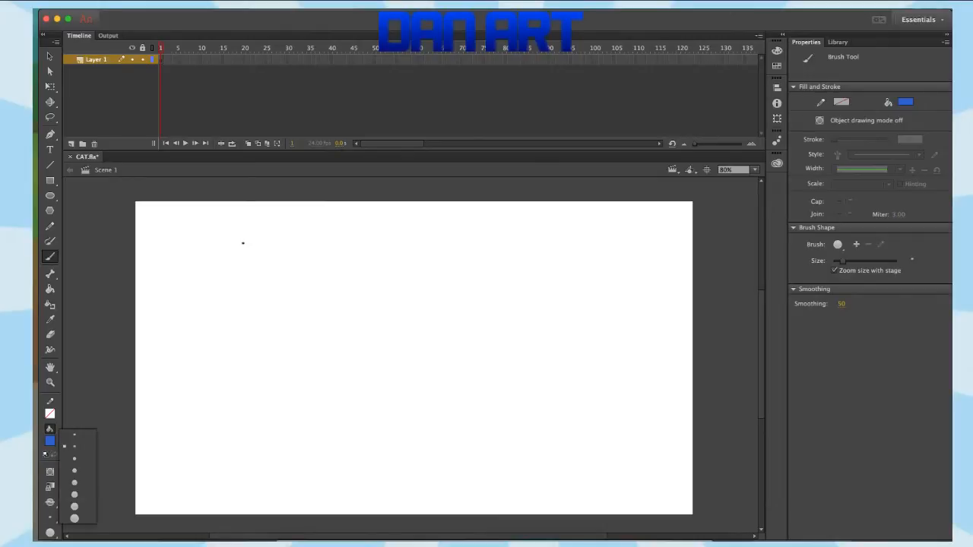
click(83, 459)
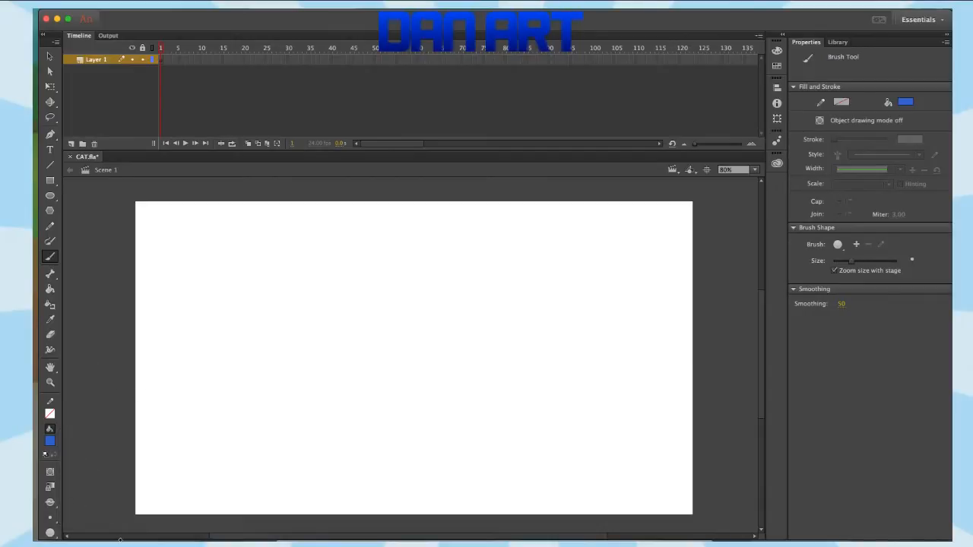
drag(120, 539, 120, 546)
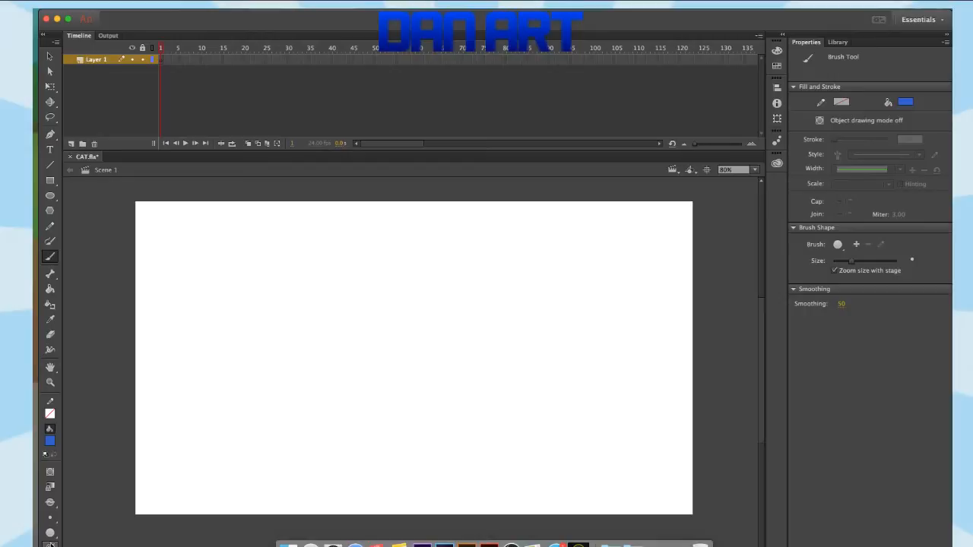
click(50, 517)
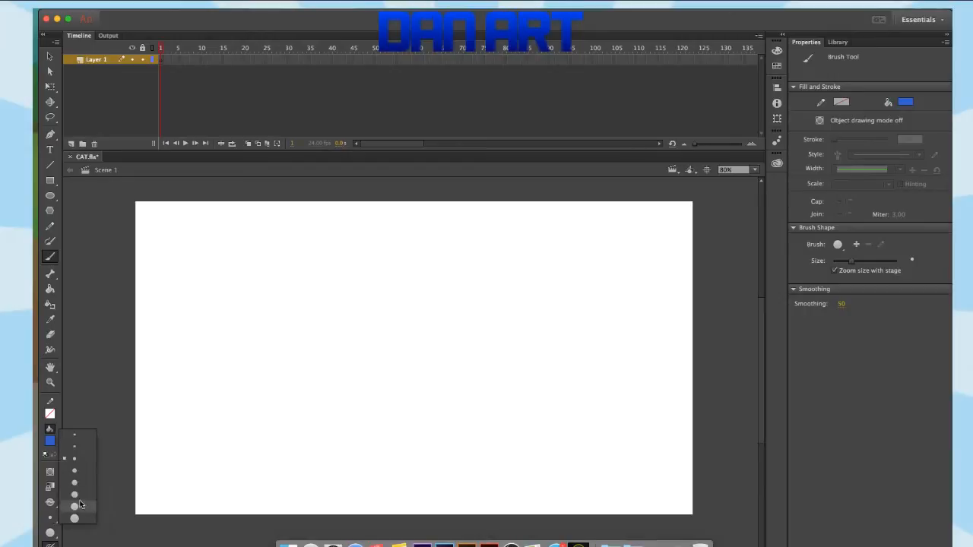
click(74, 483)
click(50, 441)
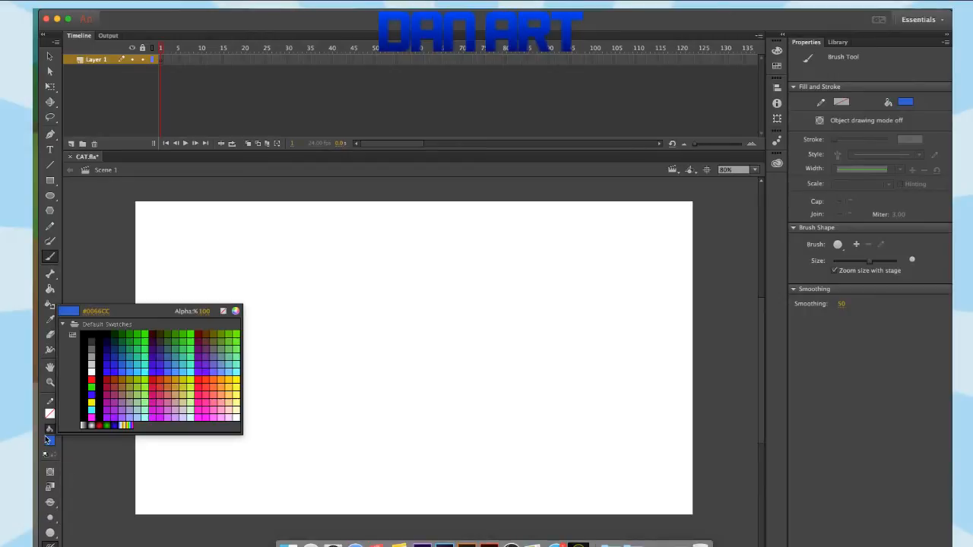
click(131, 370)
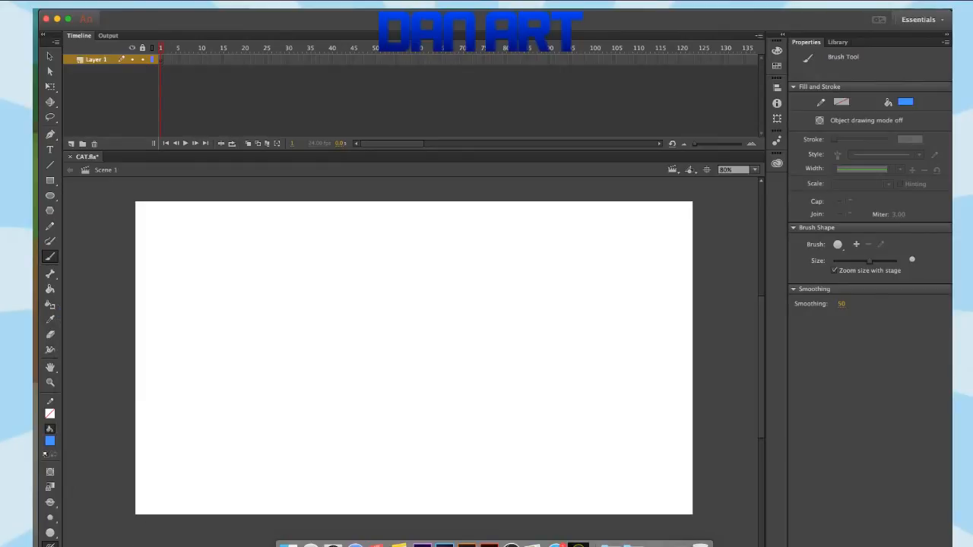
mouse_move(146, 546)
mouse_down()
mouse_move(146, 523)
mouse_move(148, 542)
mouse_up()
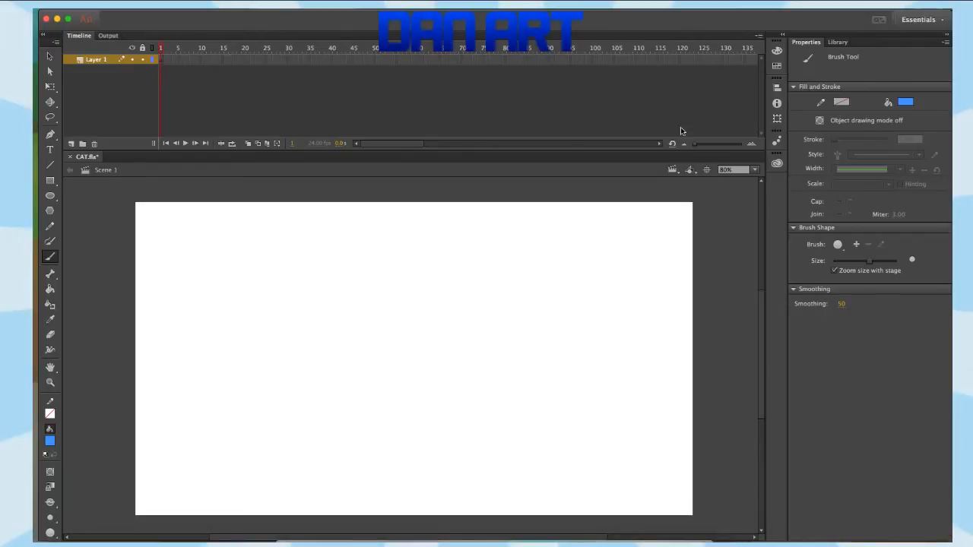
Step: Rename Layer 1 as "sketch" and turn it into a guide layer
click(96, 59)
double_click(97, 60)
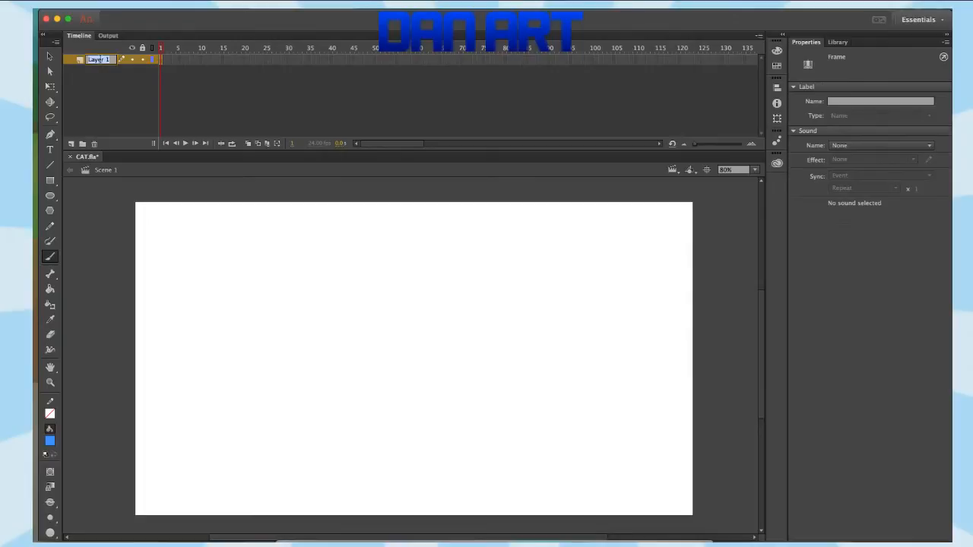
text(sketch)
key(Return)
right_click(95, 60)
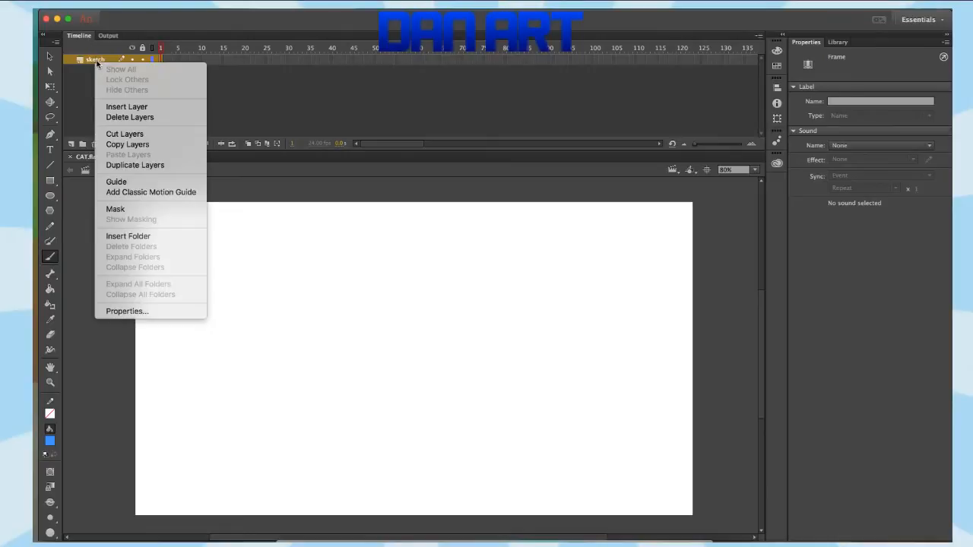
click(143, 181)
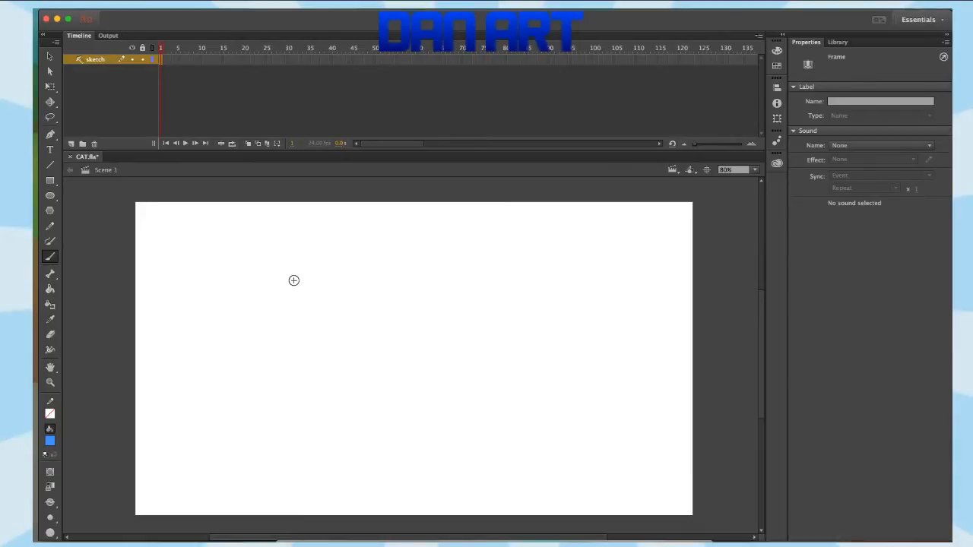
Step: Brush a rough circle about 270 × 260 px for the cat's head above the stage's centre, undoing the surplus strokes
drag(427, 268, 414, 362)
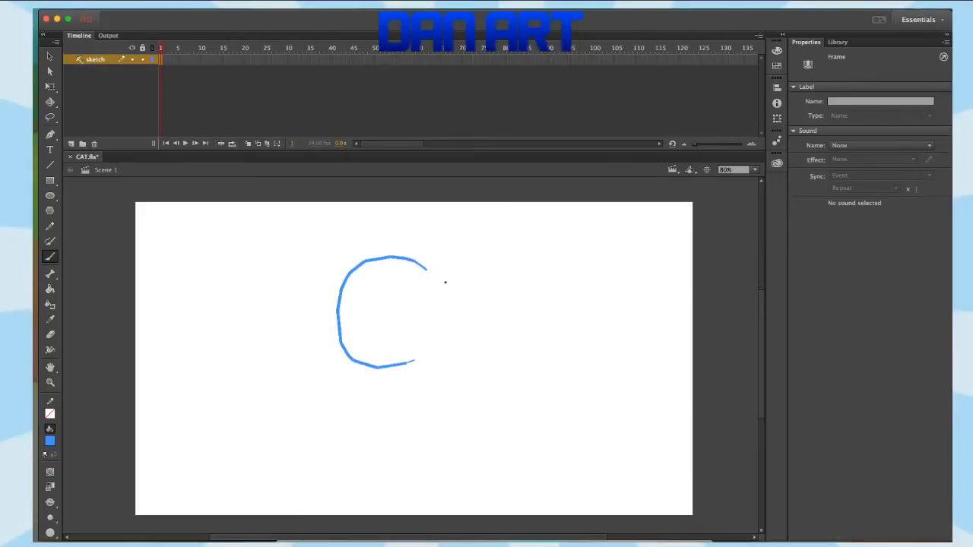
mouse_move(428, 267)
mouse_down()
mouse_move(430, 296)
mouse_move(443, 301)
mouse_move(414, 362)
mouse_up()
drag(445, 294, 414, 363)
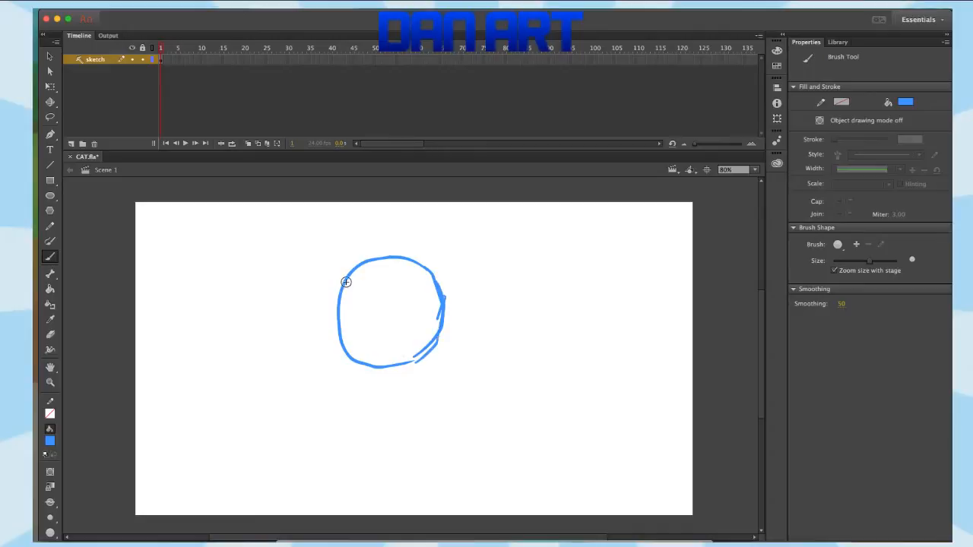
mouse_move(345, 282)
mouse_down()
mouse_move(388, 353)
mouse_move(339, 304)
mouse_move(391, 364)
mouse_up()
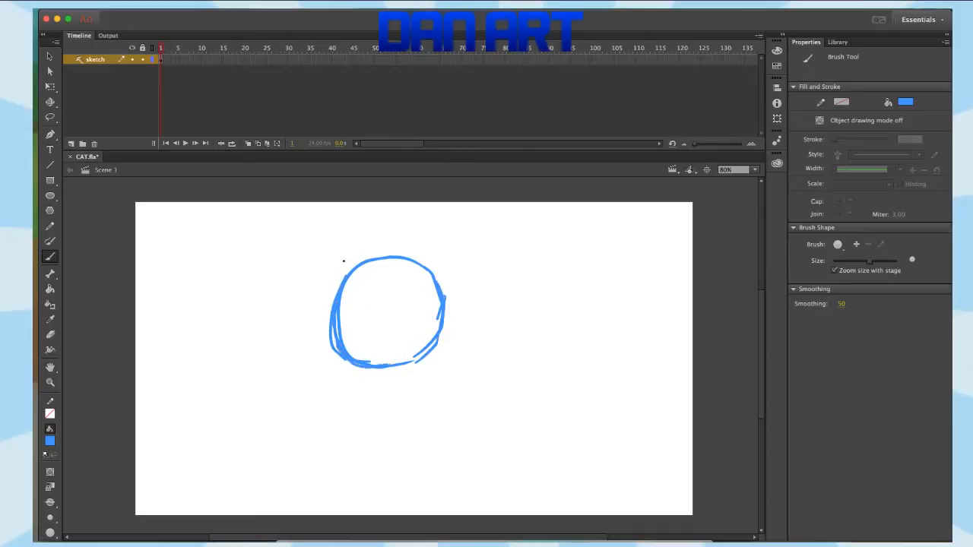
mouse_move(358, 272)
mouse_down()
mouse_move(356, 316)
mouse_move(342, 315)
mouse_up()
key(super+z)
key(super+z)
key(super+z)
Step: Free-transform the head circle from a pivot at its bottom edge, squashing its height to about 243 px
click(50, 86)
drag(301, 231, 529, 404)
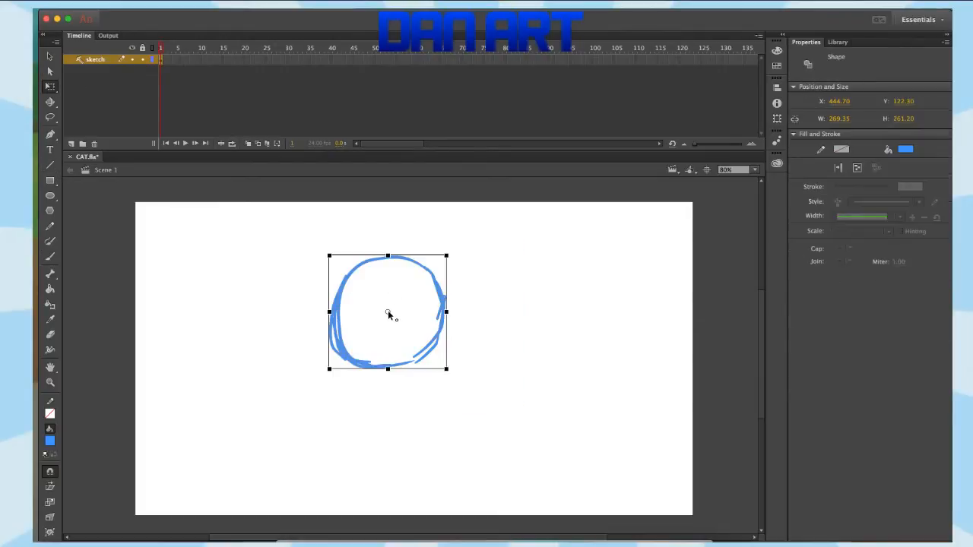
drag(388, 312, 387, 369)
drag(388, 257, 388, 264)
click(50, 116)
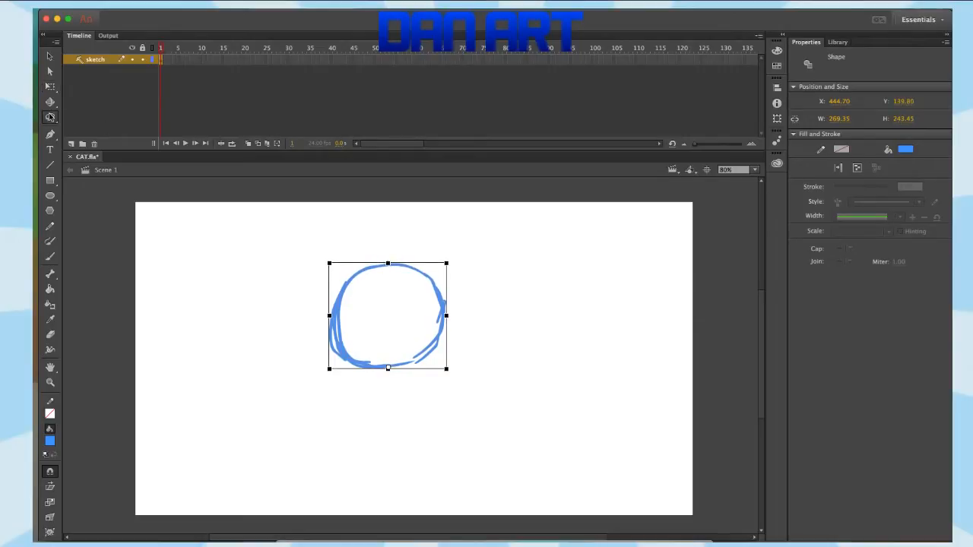
click(81, 265)
click(51, 257)
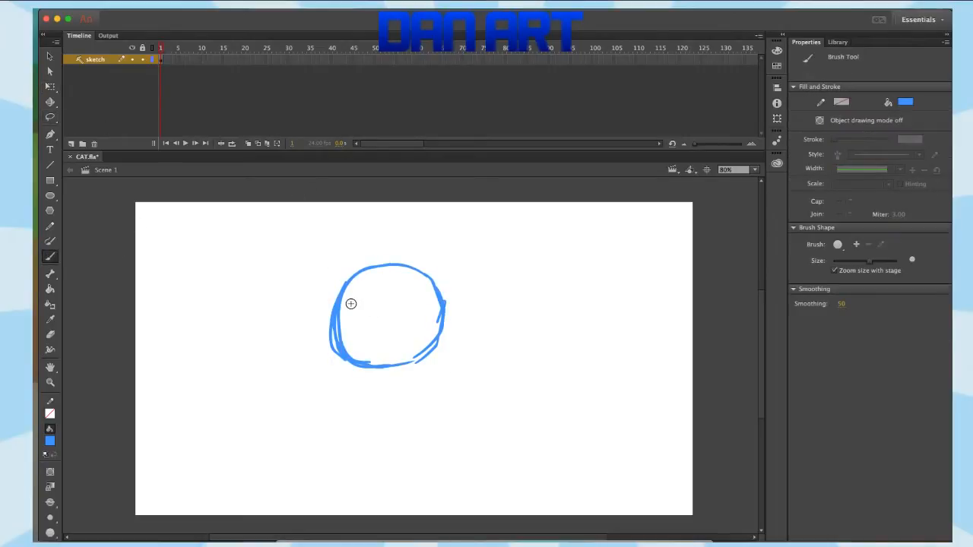
Step: Brush two pointed eyes with narrow pupils against the left and right edges of the head sketch
mouse_move(345, 284)
mouse_down()
mouse_move(359, 319)
mouse_move(341, 336)
mouse_up()
drag(430, 279, 422, 335)
drag(353, 304, 356, 309)
drag(424, 303, 423, 325)
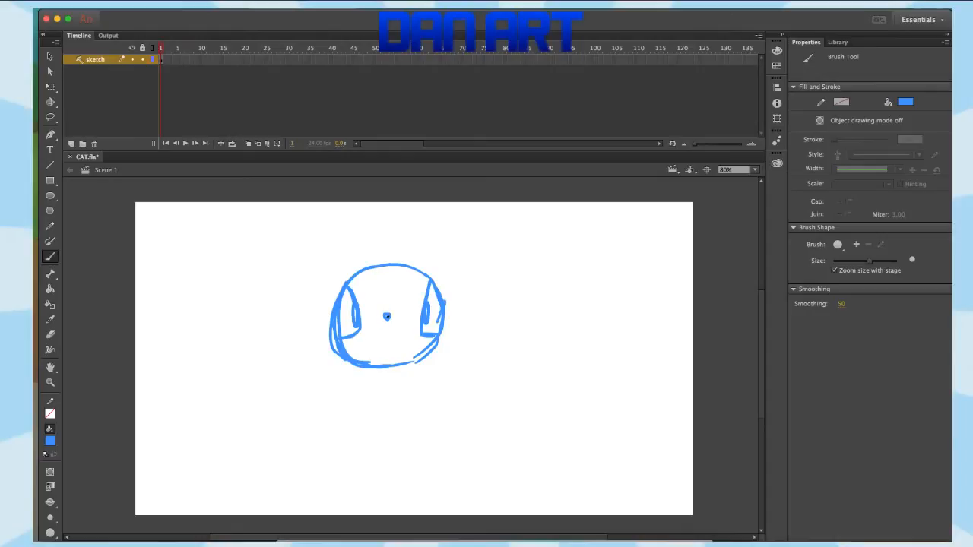
Step: Brush a small nose and mouth between the eyes and two tall, pointed ears on top of the head
drag(386, 316, 379, 326)
drag(339, 291, 352, 271)
mouse_move(437, 273)
mouse_down()
mouse_move(443, 238)
mouse_move(440, 290)
mouse_up()
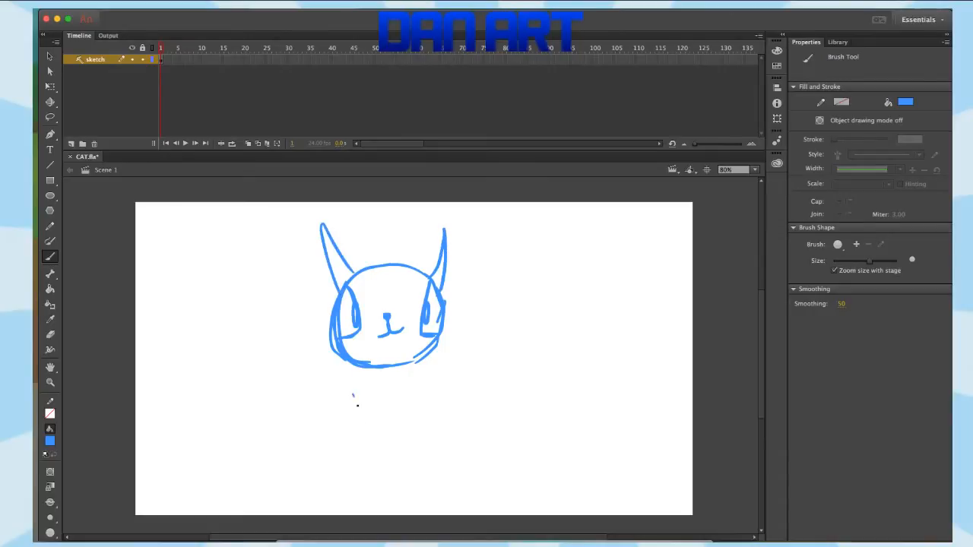
Step: Brush the cat's body and short legs below the head, undoing and redrawing the overlong right side
mouse_move(354, 394)
mouse_down()
mouse_move(369, 395)
mouse_move(351, 363)
mouse_up()
drag(369, 396, 392, 392)
drag(422, 362, 429, 432)
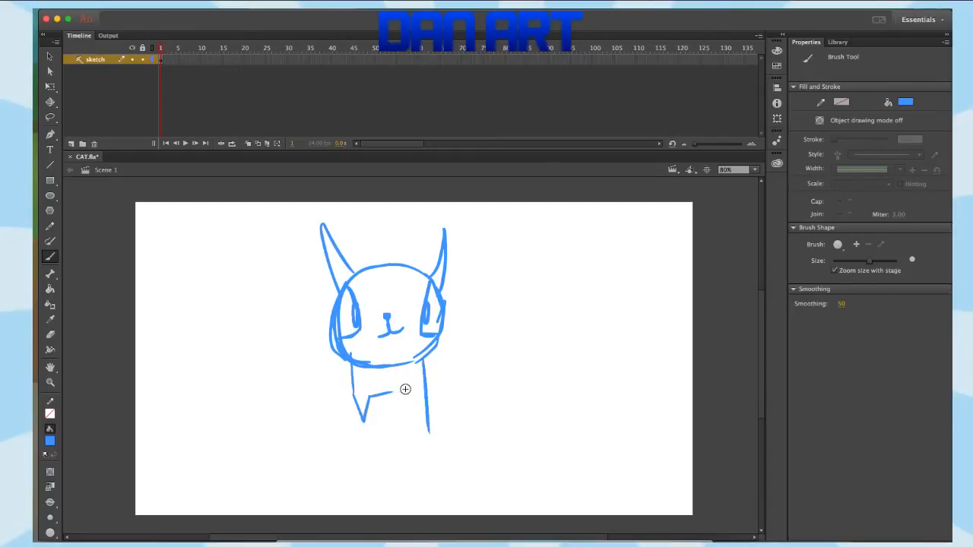
key(super+z)
mouse_move(392, 392)
mouse_down()
mouse_move(420, 372)
mouse_move(426, 417)
mouse_move(407, 396)
mouse_move(425, 416)
mouse_move(371, 416)
mouse_up()
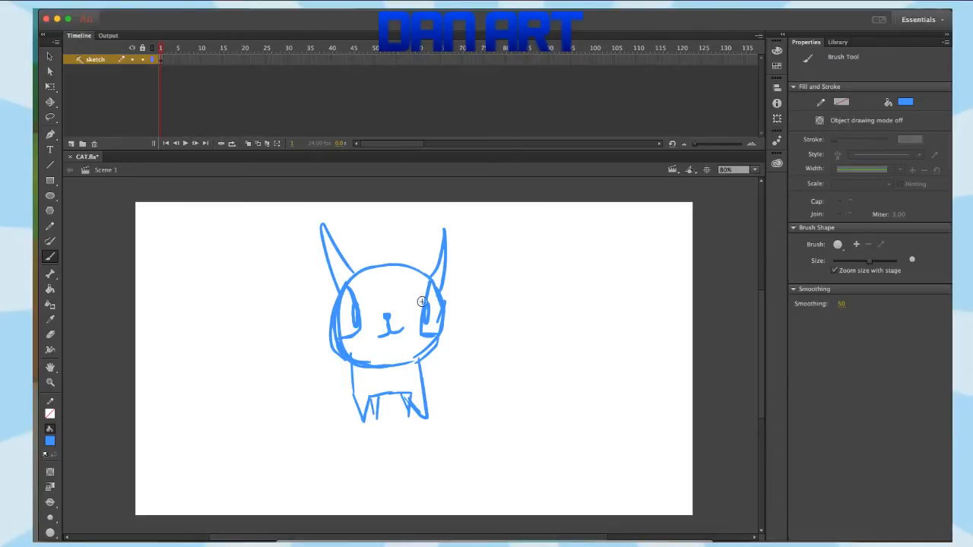
Step: Sketch small fur marks inside the base of both ears
drag(335, 254, 350, 288)
drag(338, 252, 351, 268)
drag(443, 258, 435, 276)
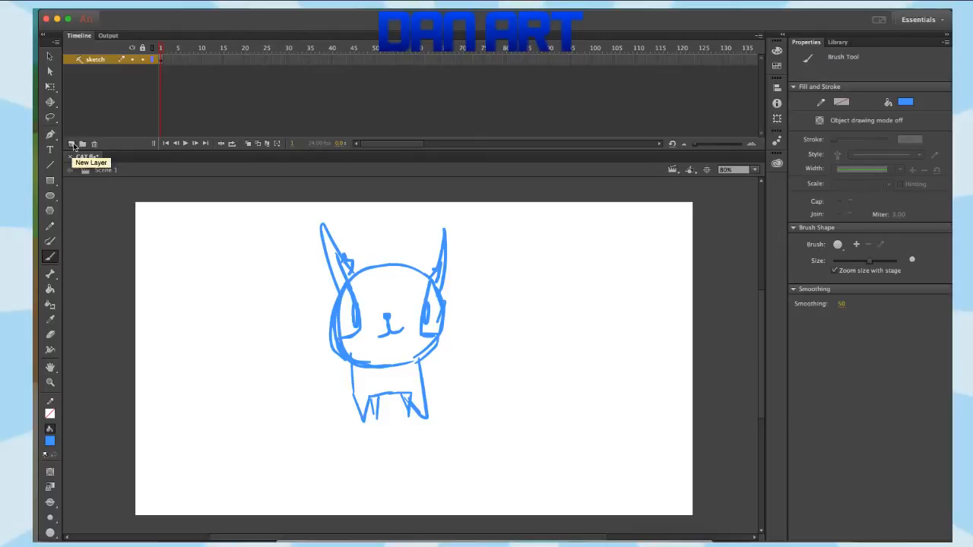
Step: Add a new layer above the sketch layer and name it HEAD
click(72, 145)
click(103, 60)
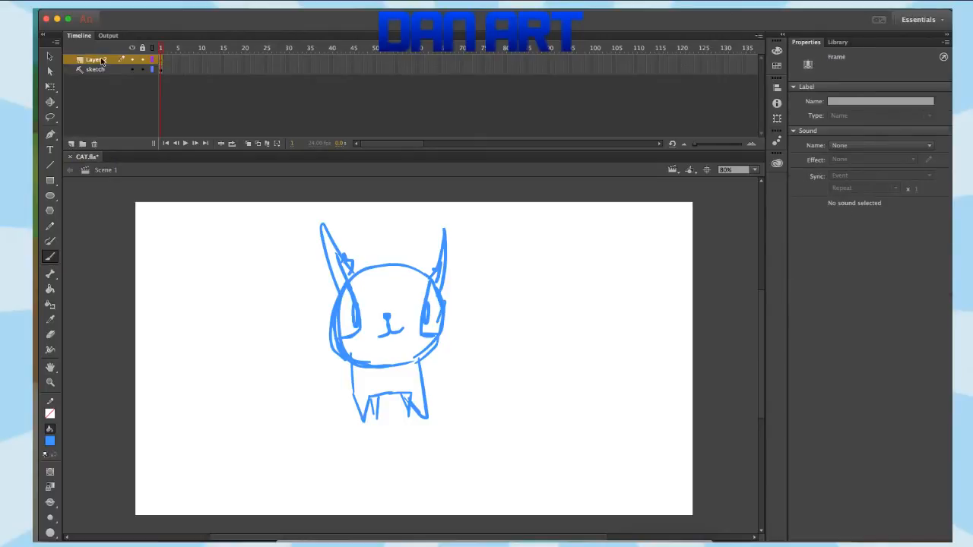
double_click(102, 60)
text(HEAD)
key(Return)
Step: Set the Brush tool's fill colour to black, undoing the trial strokes on the head
key(b)
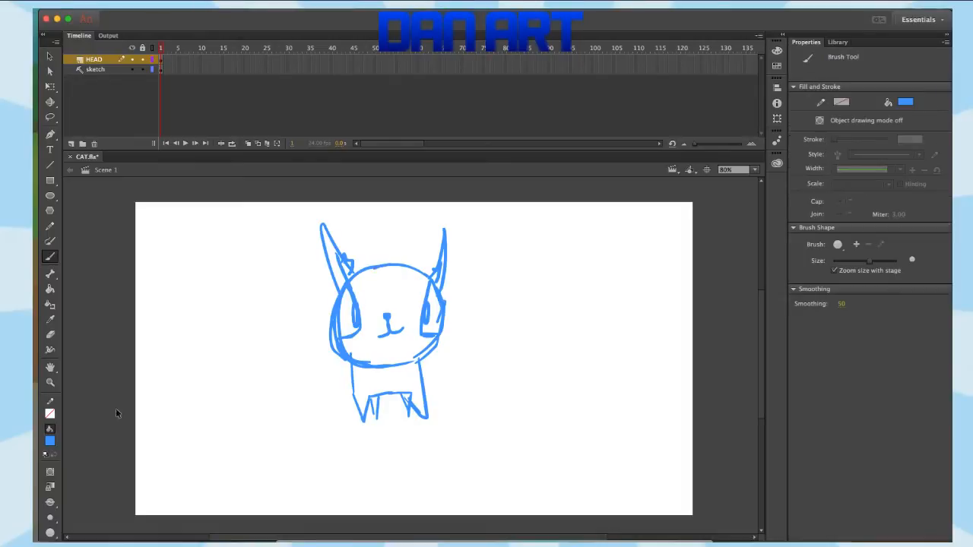
click(50, 440)
click(97, 332)
key(super+z)
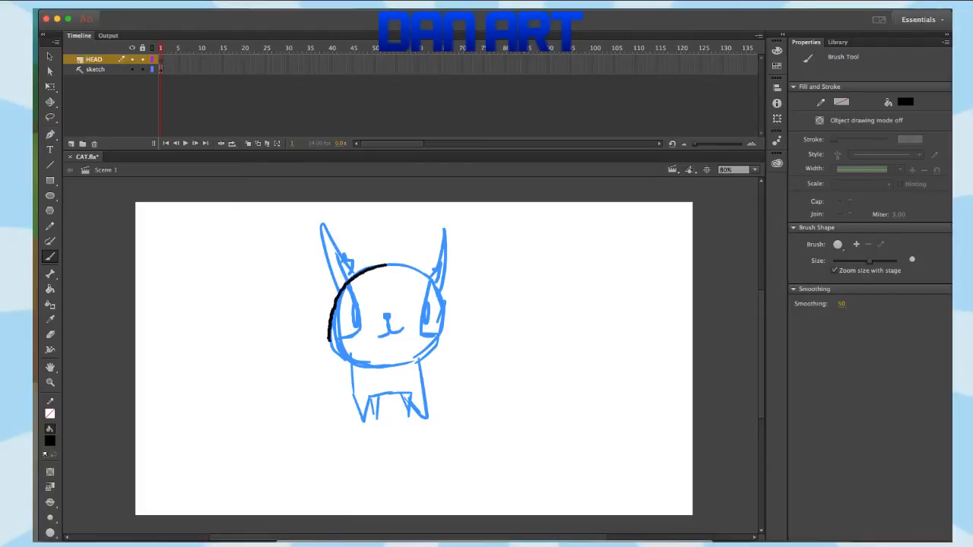
key(super+z)
click(713, 6)
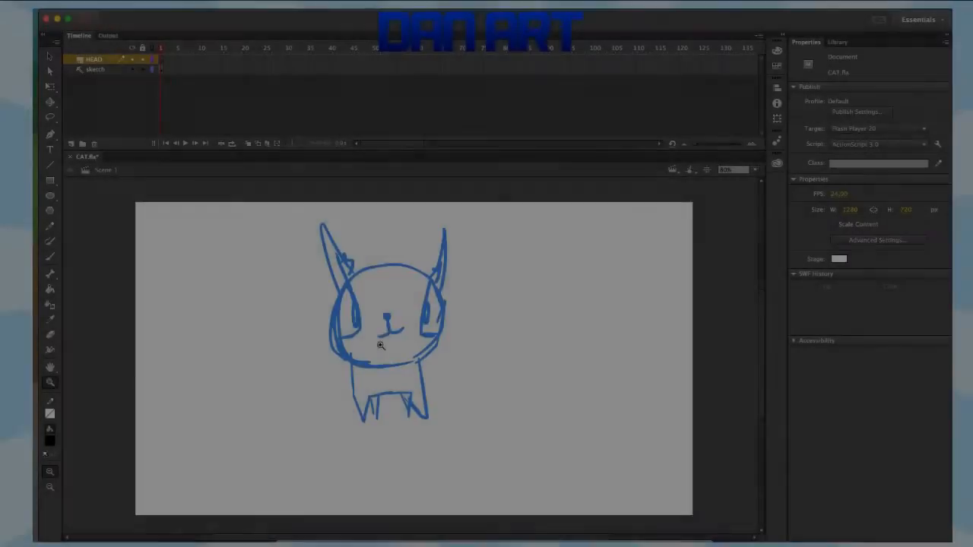
Step: Trace the complete head outline in black over the blue sketch on the HEAD layer
key(super+equal)
key(super+equal)
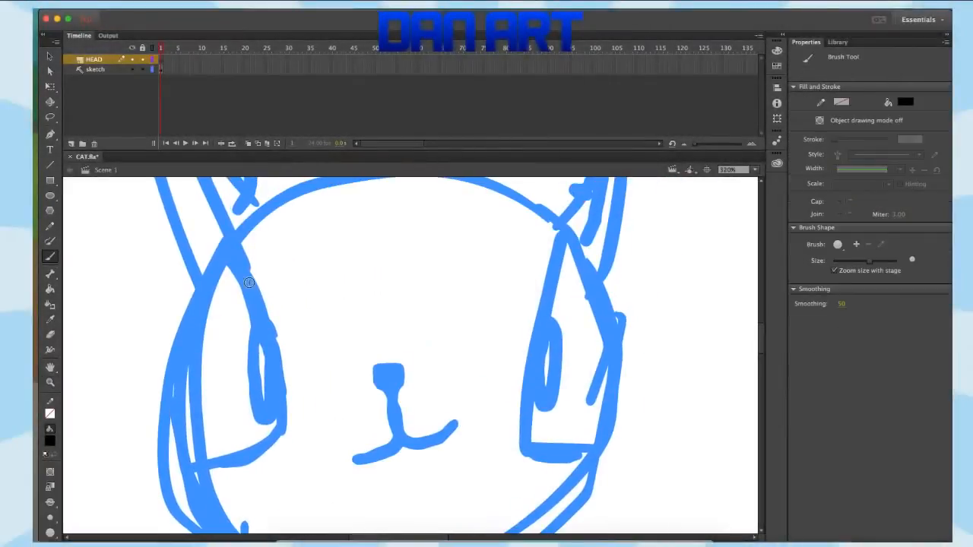
scroll(249, 283, up, 2)
mouse_move(405, 199)
mouse_down()
mouse_move(301, 235)
mouse_move(205, 345)
mouse_move(194, 460)
mouse_up()
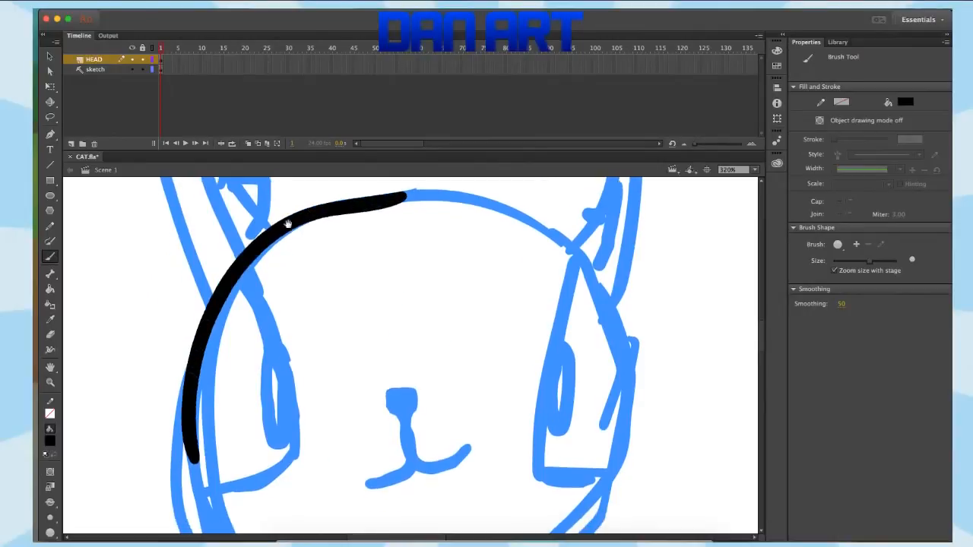
drag(287, 223, 265, 88)
mouse_move(171, 319)
mouse_down()
mouse_move(177, 350)
mouse_move(265, 456)
mouse_up()
drag(402, 387, 332, 541)
mouse_move(310, 237)
mouse_down()
mouse_move(429, 250)
mouse_move(501, 310)
mouse_move(531, 465)
mouse_up()
drag(542, 337, 499, 154)
mouse_move(486, 282)
mouse_down()
mouse_move(450, 390)
mouse_move(335, 455)
mouse_move(234, 465)
mouse_move(152, 447)
mouse_up()
drag(258, 392, 286, 432)
drag(229, 346, 243, 404)
Step: Erase the surplus marks inside the right edge of the head outline and lock the sketch layer
key(e)
mouse_move(514, 324)
mouse_down()
mouse_move(513, 380)
mouse_move(516, 326)
mouse_up()
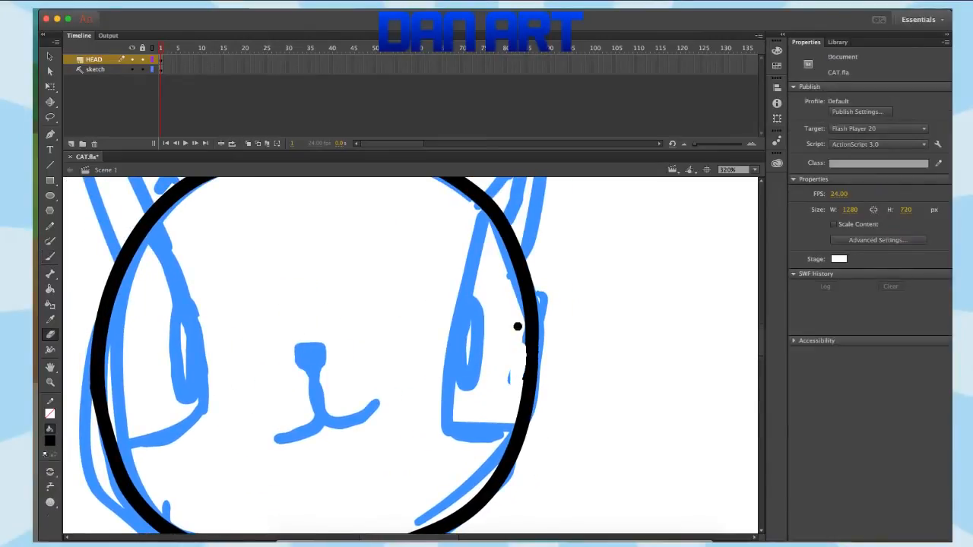
mouse_move(513, 367)
mouse_down()
mouse_move(515, 380)
mouse_move(487, 248)
mouse_move(522, 465)
mouse_up()
click(50, 256)
Step: Even out the bump at the top of the head outline with the Eraser and Brush, undoing surplus strokes
click(732, 169)
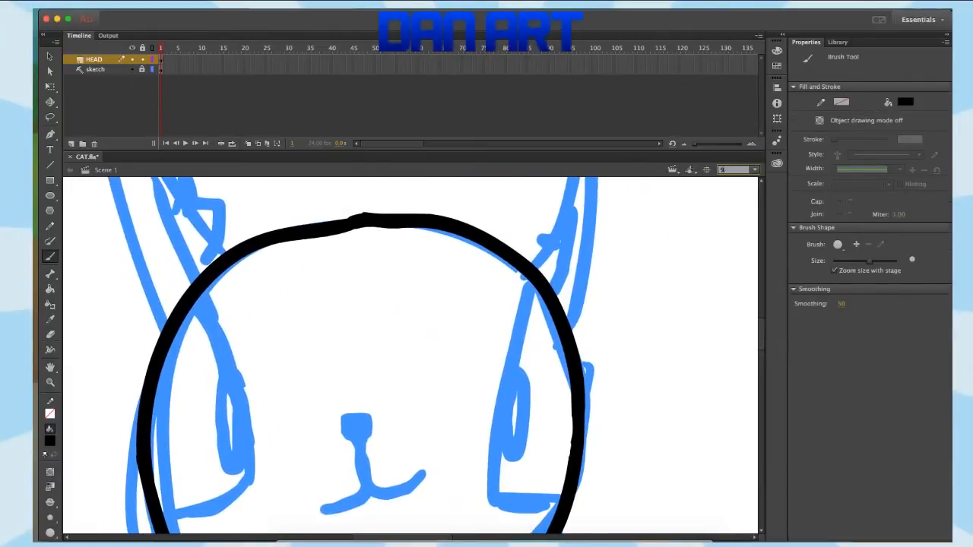
text(90)
key(Return)
scroll(388, 265, down, 3)
key(z)
click(389, 265)
scroll(388, 266, down, 3)
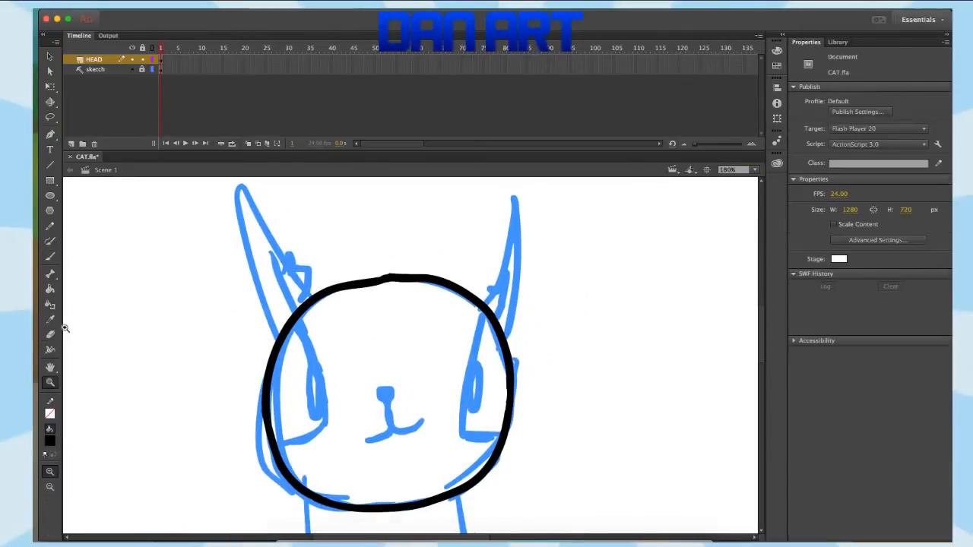
click(50, 335)
mouse_move(385, 281)
mouse_down()
mouse_move(388, 270)
mouse_move(403, 277)
mouse_up()
key(b)
key(super+z)
key(super+z)
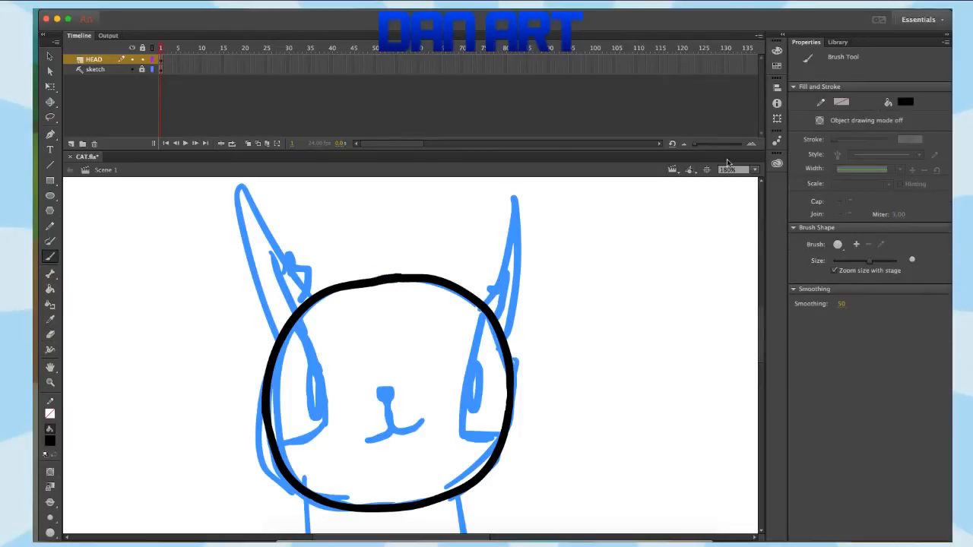
Step: Add a layer named EYES above the HEAD layer and hide the HEAD layer
click(729, 170)
text(90)
key(Return)
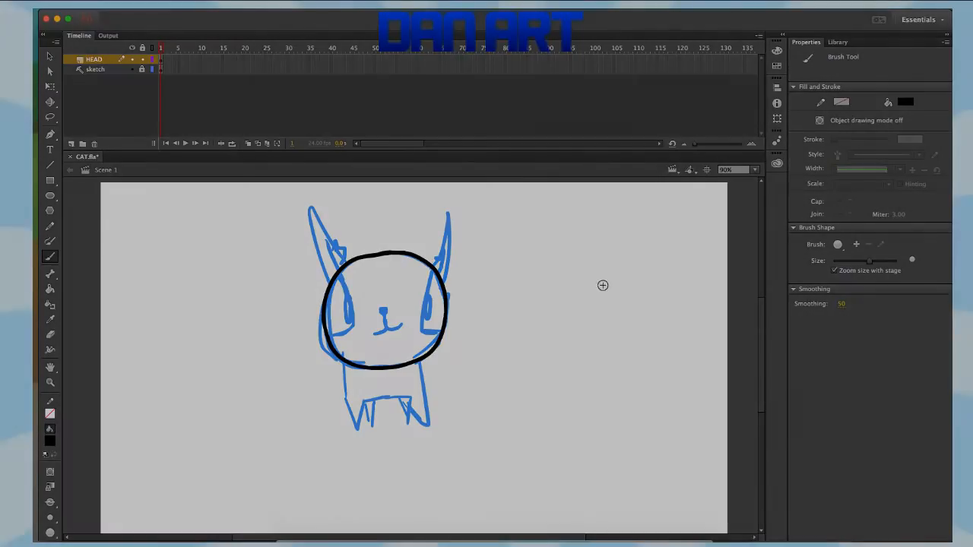
double_click(106, 60)
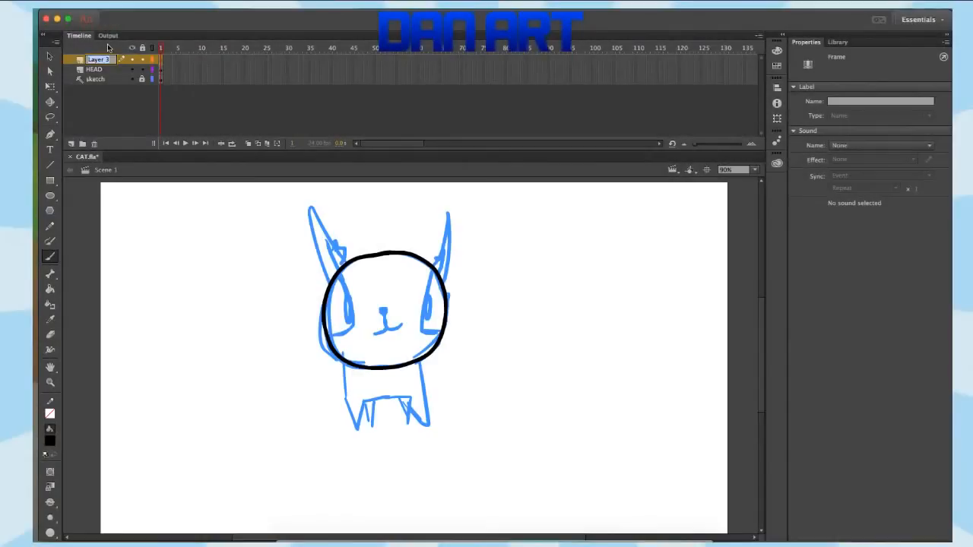
text(EYES)
key(Return)
click(131, 69)
Step: Trace the outlines of both pointed eyes in black on the EYES layer
key(z)
click(345, 296)
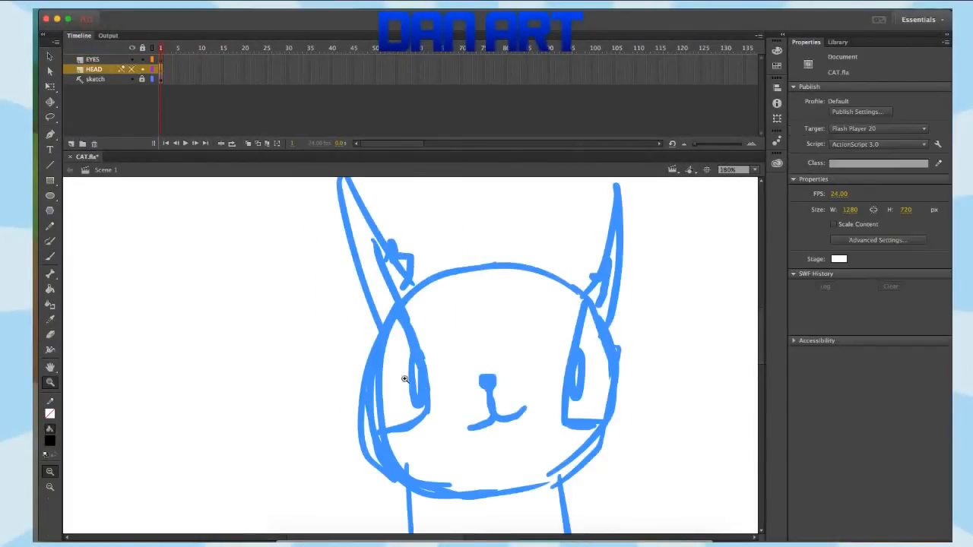
click(413, 384)
key(b)
mouse_move(332, 207)
mouse_down()
mouse_move(291, 230)
mouse_move(385, 420)
mouse_move(298, 467)
mouse_move(275, 351)
mouse_move(327, 222)
mouse_up()
click(107, 59)
scroll(497, 320, right, 5)
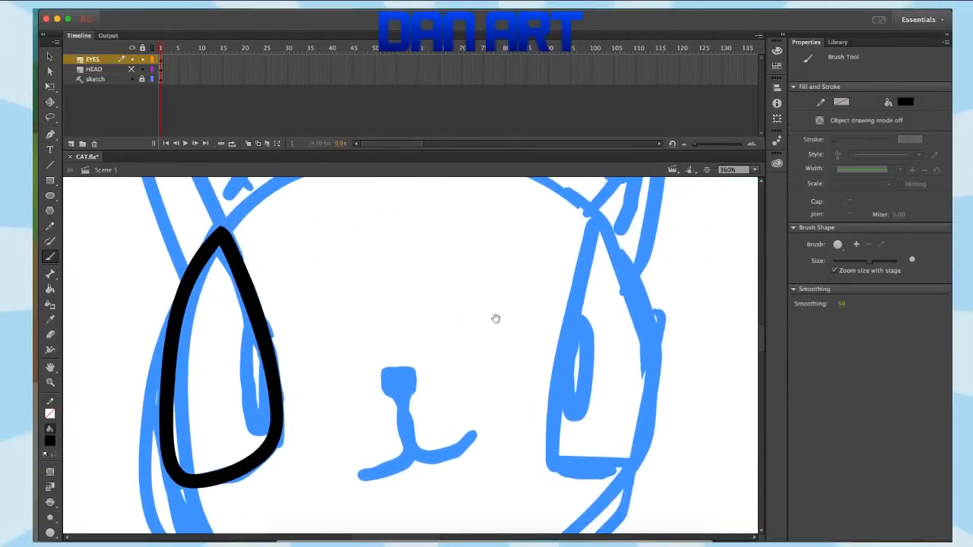
mouse_move(605, 213)
mouse_down()
mouse_move(554, 397)
mouse_move(565, 447)
mouse_move(618, 460)
mouse_move(627, 276)
mouse_move(648, 367)
mouse_move(641, 465)
mouse_up()
Step: Draw narrow upright pupils along the inner side of both eyes and fill them solid black
scroll(710, 271, down, 3)
drag(602, 278, 605, 379)
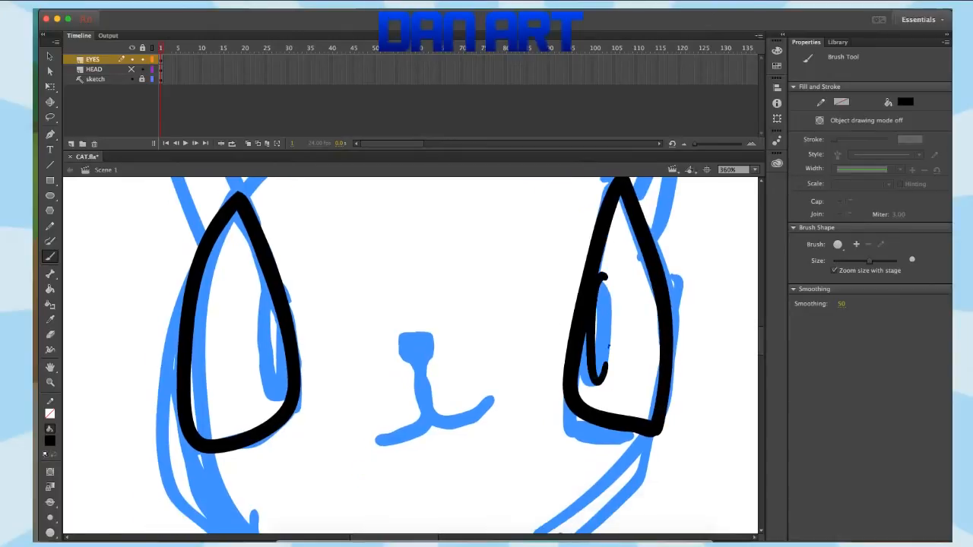
drag(604, 275, 608, 356)
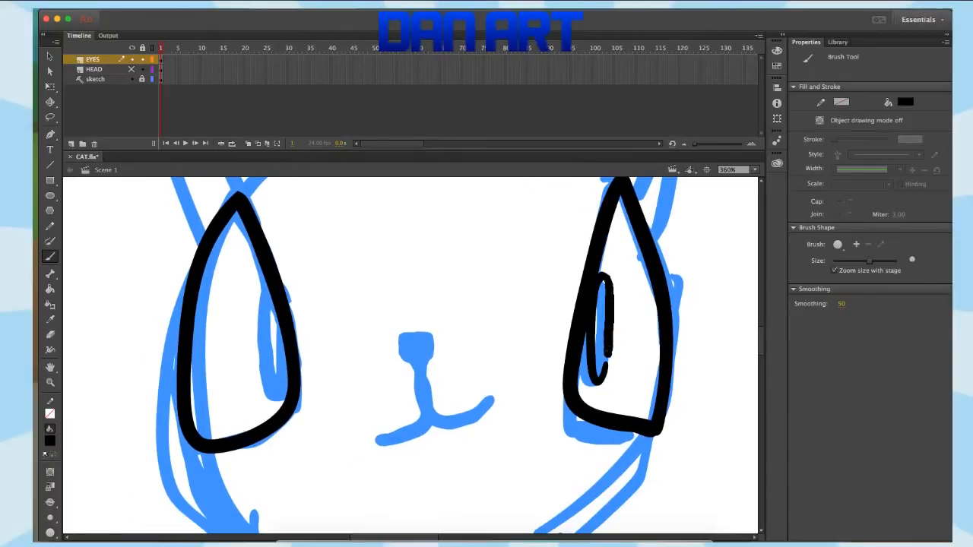
key(k)
click(601, 327)
key(b)
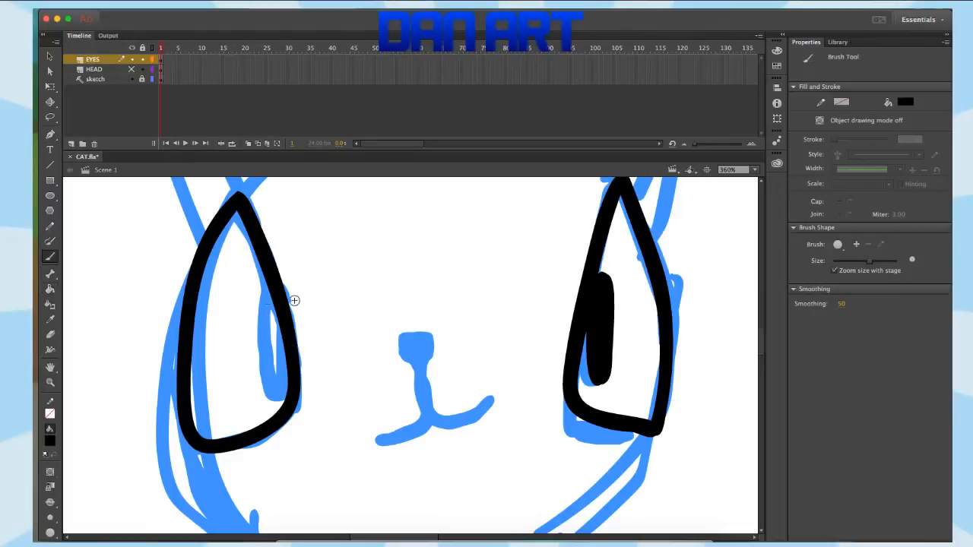
mouse_move(267, 287)
mouse_down()
mouse_move(265, 370)
mouse_move(276, 302)
mouse_up()
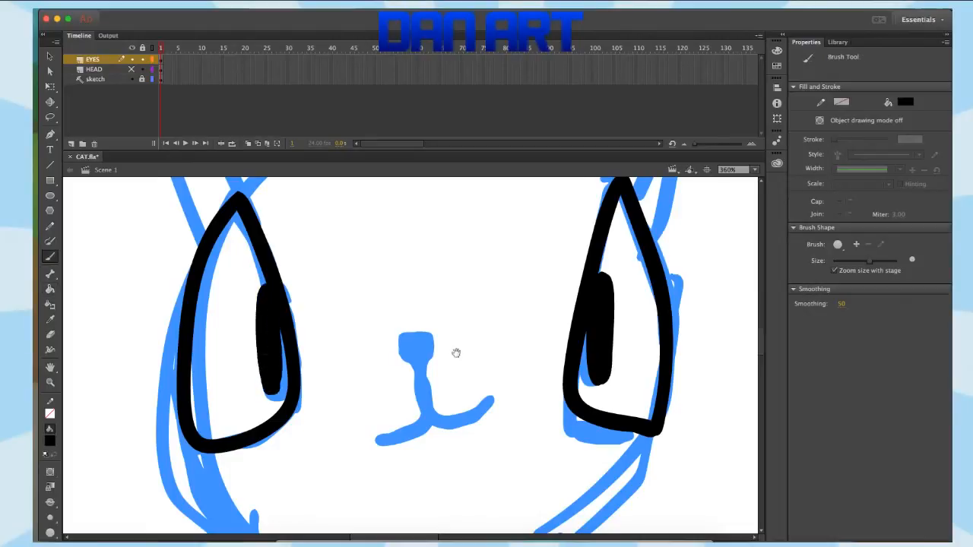
Step: Add a new layer above the EYES layer and name it NOSE
mouse_move(456, 352)
mouse_down()
mouse_move(453, 415)
mouse_move(383, 311)
mouse_move(420, 323)
mouse_move(381, 316)
mouse_move(404, 332)
mouse_move(399, 319)
mouse_move(407, 361)
mouse_move(437, 395)
mouse_move(475, 375)
mouse_up()
click(71, 143)
double_click(96, 60)
text(NOSE)
key(Return)
Step: Brush a solid black triangular nose with a curved mouth below it on the NOSE layer, redoing the mouth's left curve
drag(406, 372, 357, 411)
key(super+z)
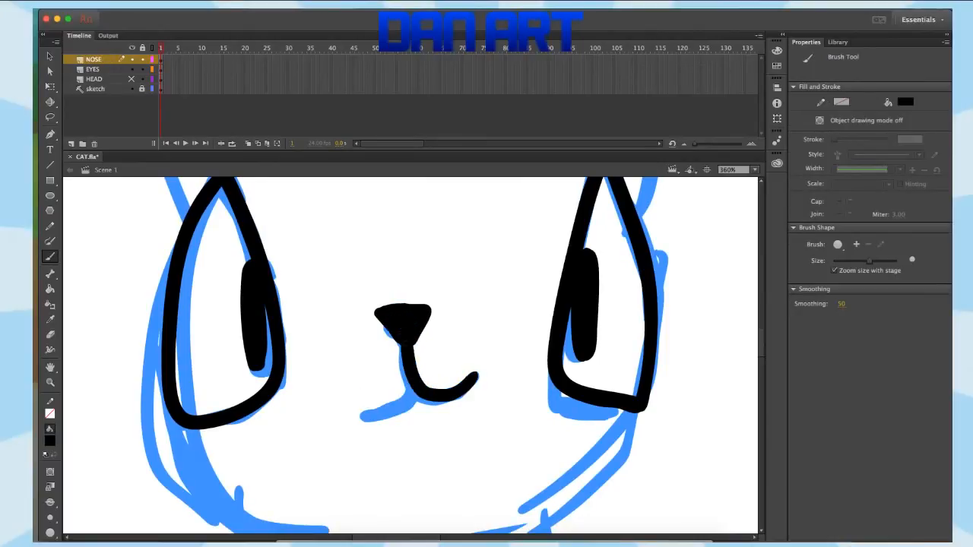
drag(406, 348, 354, 405)
Step: Show the HEAD layer again and try a Lasso selection along the head's left edge
drag(403, 255, 453, 463)
click(132, 79)
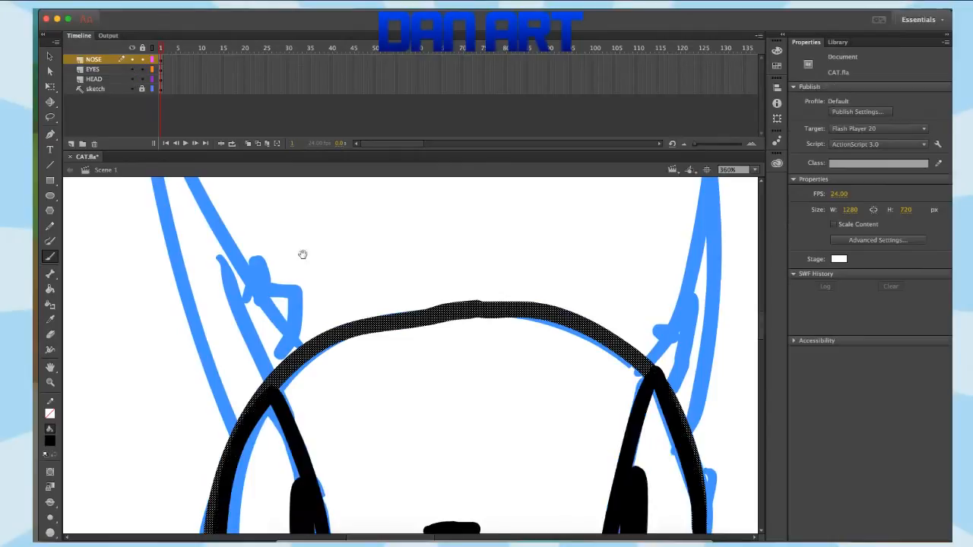
mouse_move(362, 446)
mouse_down()
mouse_move(306, 239)
mouse_move(306, 283)
mouse_up()
click(49, 118)
click(129, 265)
drag(142, 336, 153, 509)
click(132, 79)
click(131, 80)
Step: Add a new layer above the NOSE layer and name it EARS
click(71, 143)
double_click(102, 60)
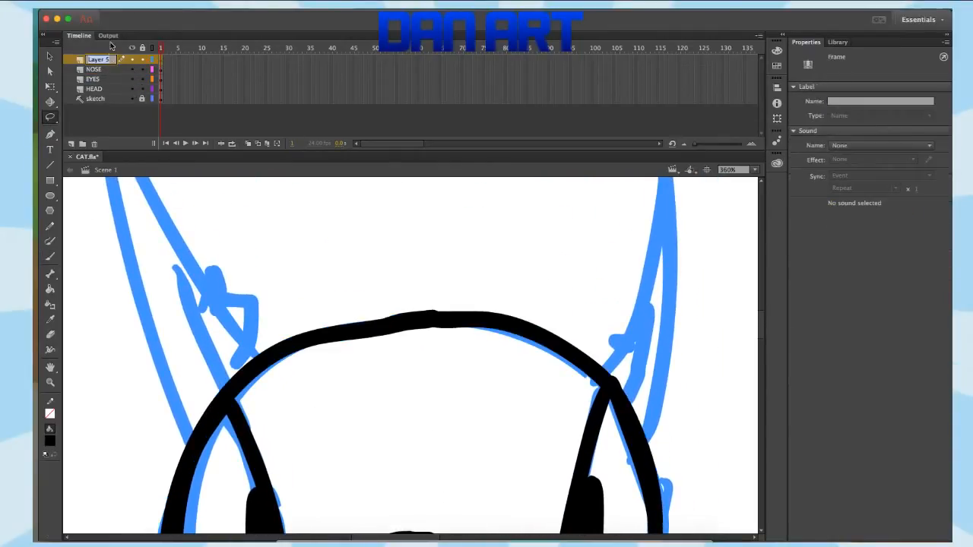
text(EARSS)
key(Return)
Step: Try to draw the tall left ear in black with an inner contour and a jagged fur edge
drag(265, 279, 339, 332)
key(b)
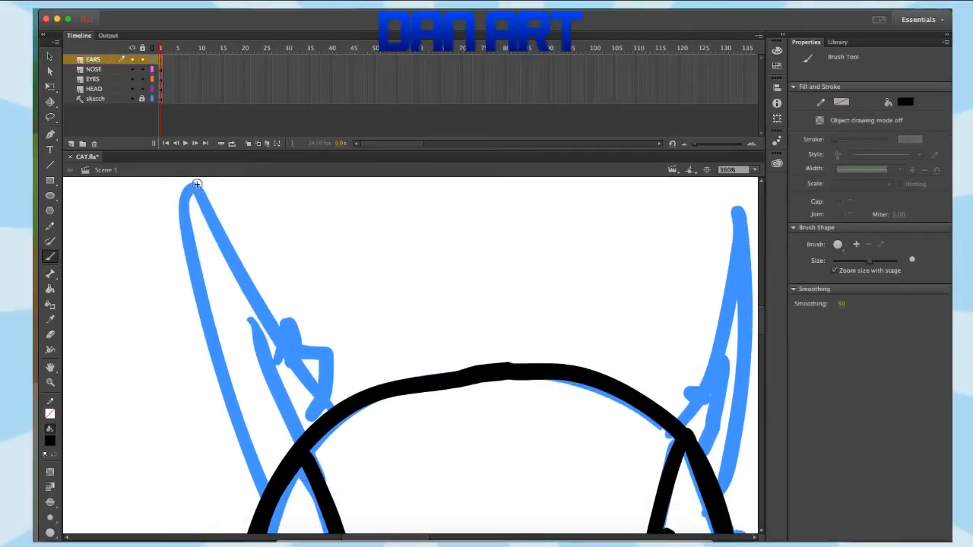
mouse_move(196, 184)
mouse_down()
mouse_move(187, 255)
mouse_move(205, 364)
mouse_move(267, 483)
mouse_up()
mouse_move(202, 181)
mouse_down()
mouse_move(237, 263)
mouse_move(373, 389)
mouse_up()
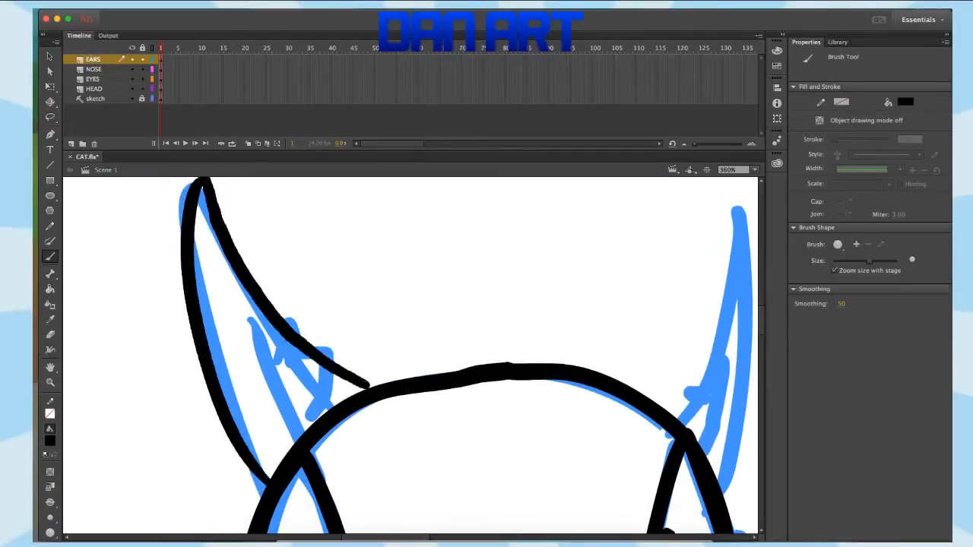
mouse_move(207, 256)
mouse_down()
mouse_move(222, 301)
mouse_move(304, 427)
mouse_up()
mouse_move(210, 259)
mouse_down()
mouse_move(271, 277)
mouse_move(293, 304)
mouse_move(298, 355)
mouse_move(329, 355)
mouse_move(313, 419)
mouse_up()
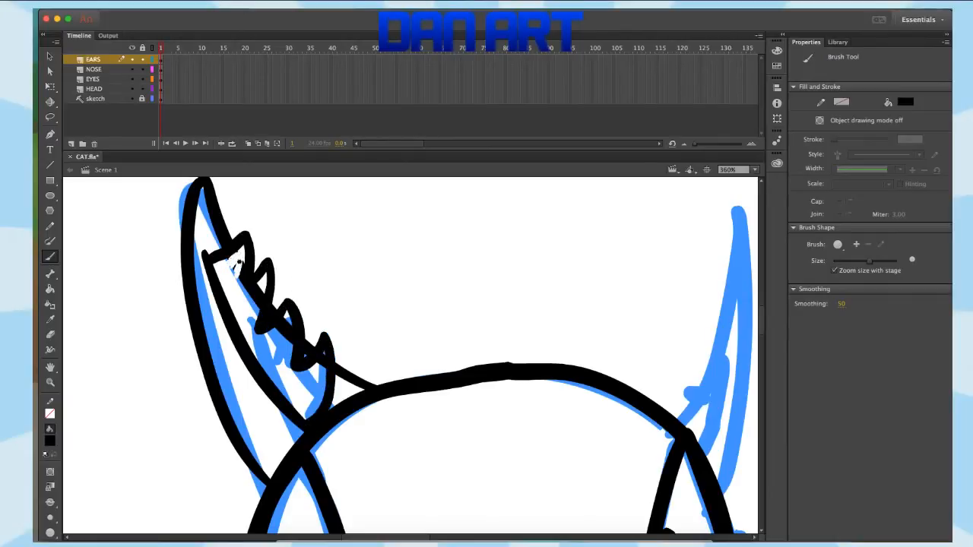
drag(221, 266, 262, 311)
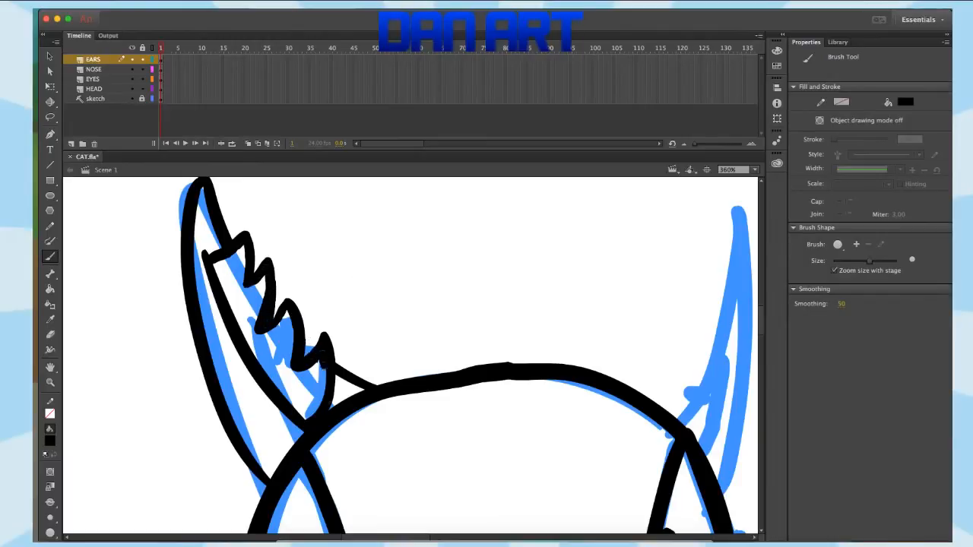
Step: Try to draw a matching curved right ear with an inner contour and jagged fur
scroll(356, 206, right, 5)
scroll(356, 205, up, 2)
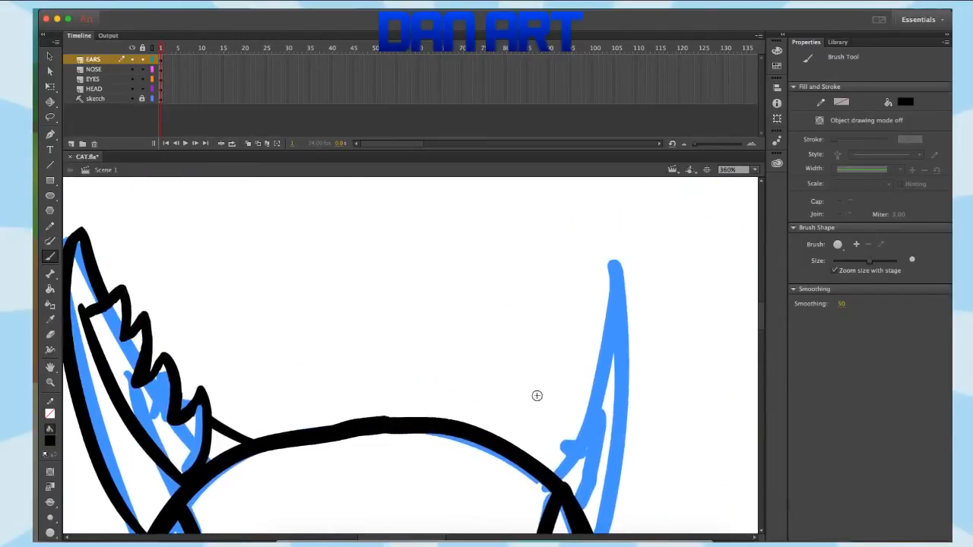
mouse_move(608, 226)
mouse_down()
mouse_move(536, 439)
mouse_move(517, 450)
mouse_up()
mouse_move(607, 218)
mouse_down()
mouse_move(646, 245)
mouse_move(610, 505)
mouse_move(587, 524)
mouse_up()
mouse_move(632, 270)
mouse_down()
mouse_move(632, 416)
mouse_move(584, 497)
mouse_up()
mouse_move(632, 295)
mouse_down()
mouse_move(607, 382)
mouse_move(560, 449)
mouse_move(586, 484)
mouse_up()
key(super+minus)
key(super+minus)
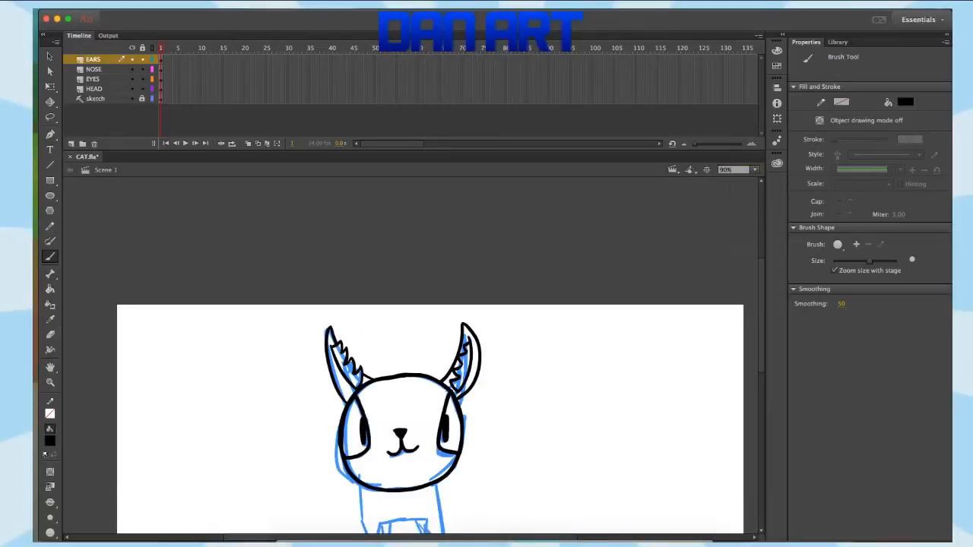
Step: Undo the black strokes of both ears, including a trial stroke for the right ear
scroll(610, 281, down, 4)
key(super+z)
key(super+z)
key(super+z)
key(super+z)
key(super+z)
key(super+z)
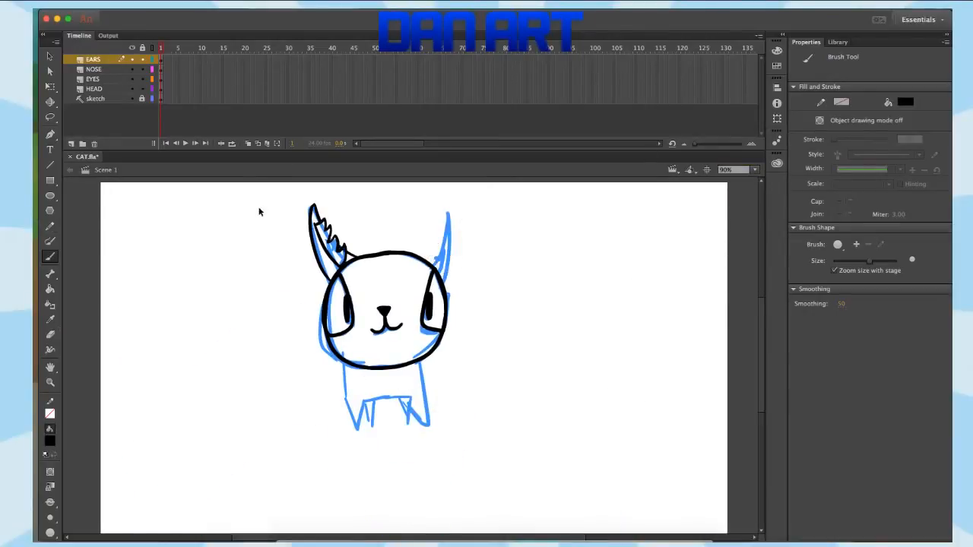
drag(420, 259, 459, 203)
key(super+z)
key(super+z)
key(super+z)
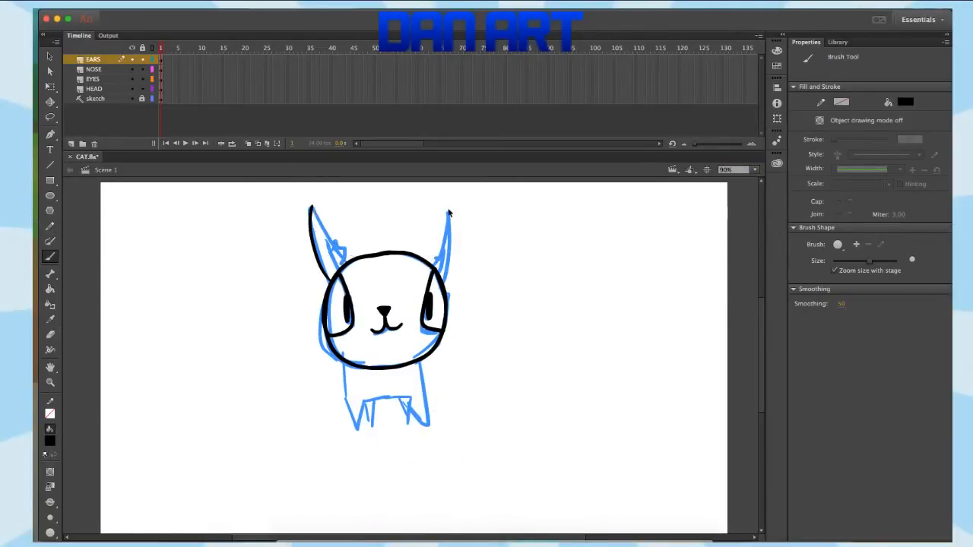
Step: Brush shorter, wider, outward-curving outlines for both ears on the EARS layer, redoing the right ear's outer side
mouse_move(350, 263)
mouse_down()
mouse_move(311, 232)
mouse_move(323, 304)
mouse_up()
mouse_move(432, 263)
mouse_down()
mouse_move(470, 224)
mouse_move(446, 304)
mouse_up()
key(super+z)
mouse_move(467, 225)
mouse_down()
mouse_move(465, 272)
mouse_move(449, 304)
mouse_up()
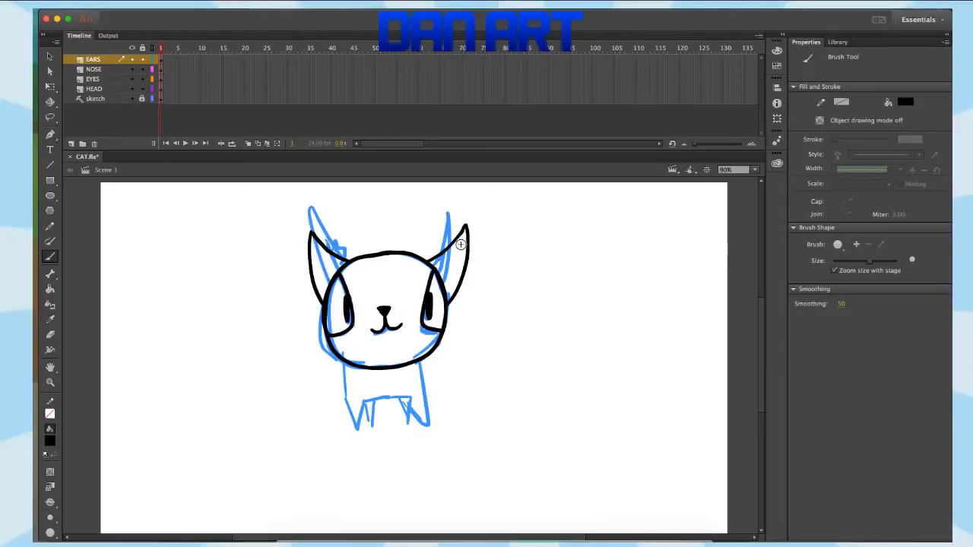
Step: Brush a curved inner contour line in black inside each ear on the EARS layer
drag(459, 246, 450, 285)
drag(318, 254, 326, 291)
key(super+z)
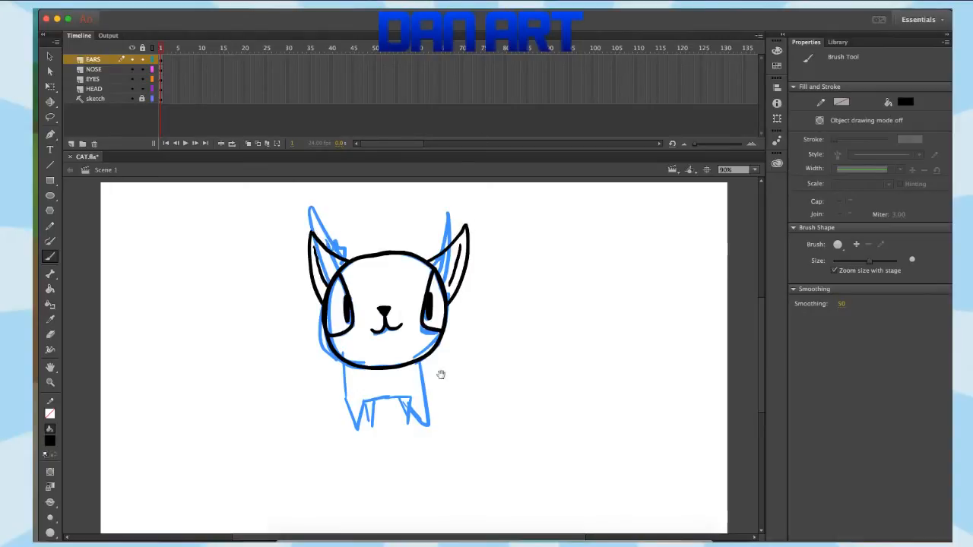
Step: Add a layer named BODY above EARS and hide the EARS, NOSE, EYES and HEAD layers
drag(440, 374, 447, 377)
key(z)
click(389, 392)
click(71, 143)
double_click(98, 59)
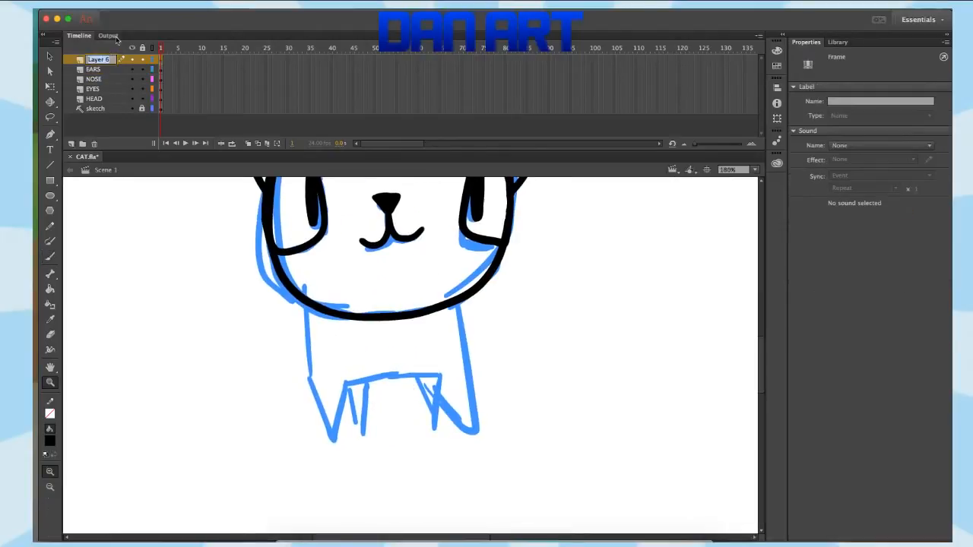
text(BODY)
key(Return)
click(50, 256)
drag(132, 69, 131, 99)
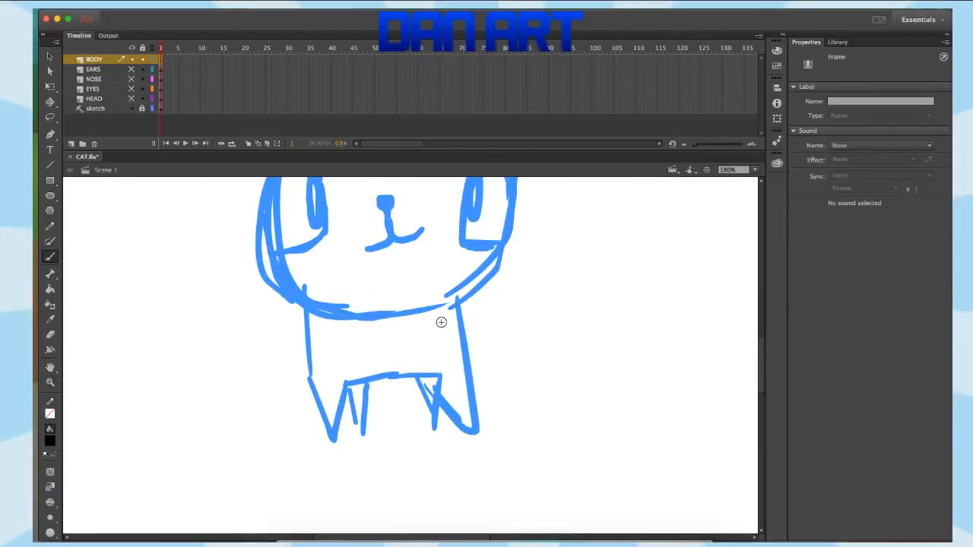
Step: Brush the body's left side with its pointed leg and the belly line in black over the sketch
mouse_move(382, 264)
mouse_down()
mouse_move(346, 265)
mouse_move(311, 283)
mouse_move(305, 348)
mouse_move(334, 439)
mouse_up()
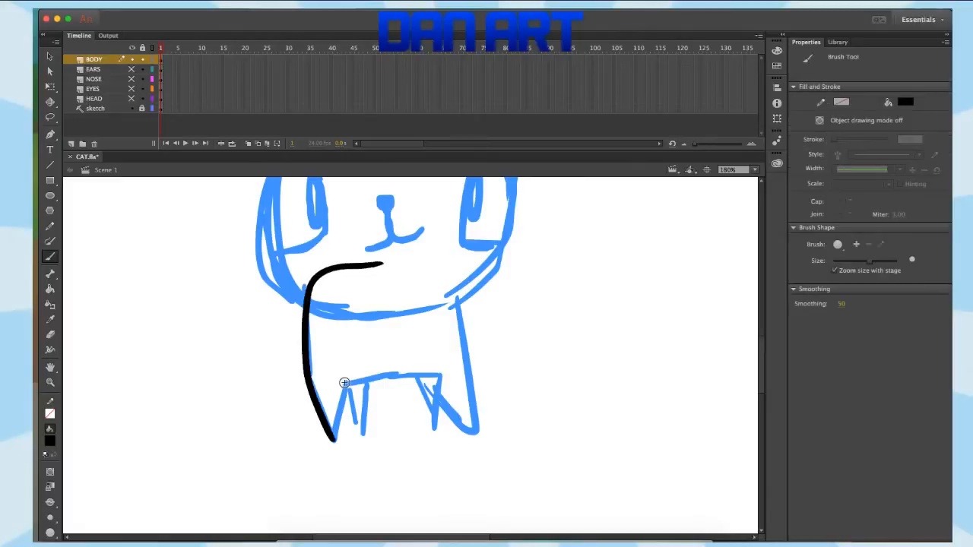
drag(345, 383, 444, 368)
key(super+z)
mouse_move(337, 381)
mouse_down()
mouse_move(441, 380)
mouse_move(338, 385)
mouse_move(334, 438)
mouse_move(354, 386)
mouse_up()
key(super+z)
key(super+z)
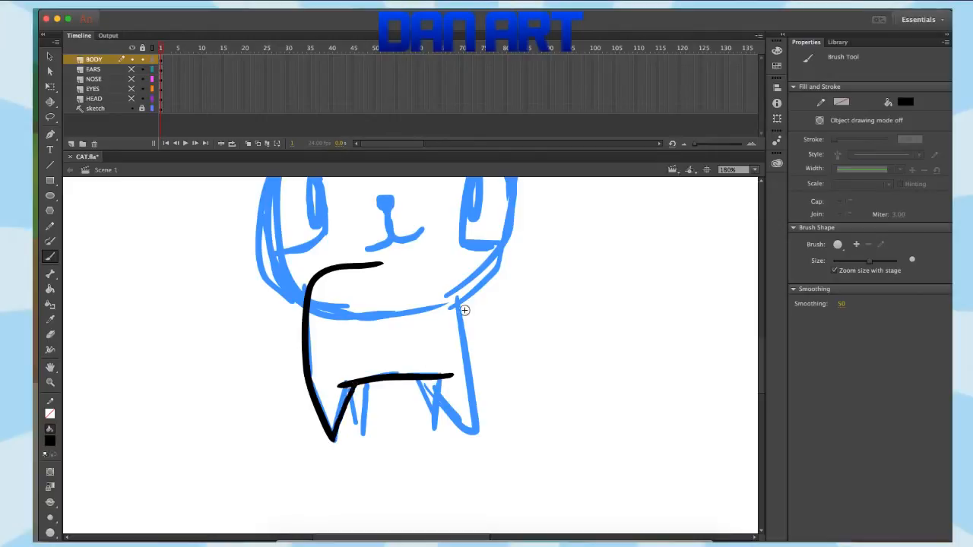
Step: Brush the body's right side with its pointed leg and the two small inner legs under the belly
mouse_move(380, 264)
mouse_down()
mouse_move(430, 264)
mouse_move(459, 285)
mouse_move(475, 434)
mouse_up()
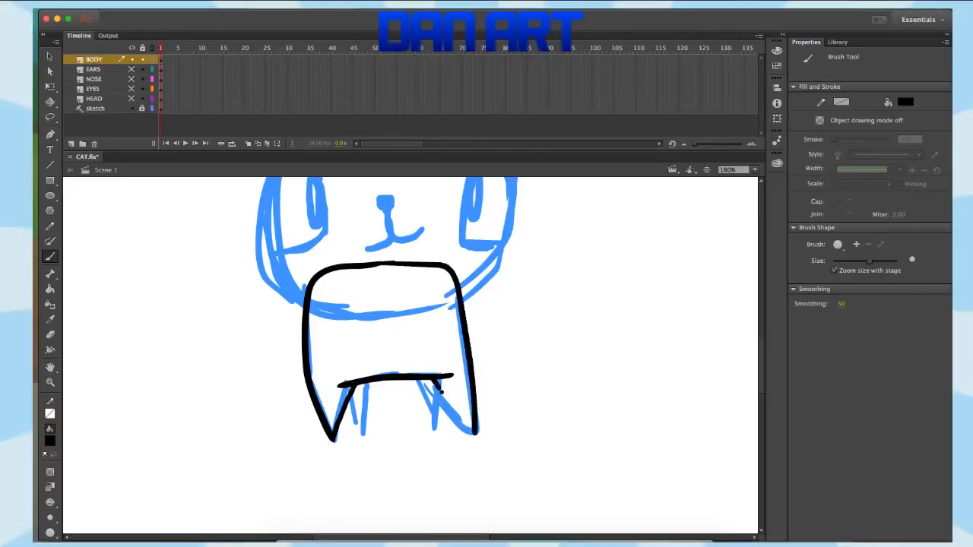
key(super+z)
drag(441, 391, 472, 435)
drag(371, 382, 362, 423)
key(super+z)
drag(423, 380, 430, 416)
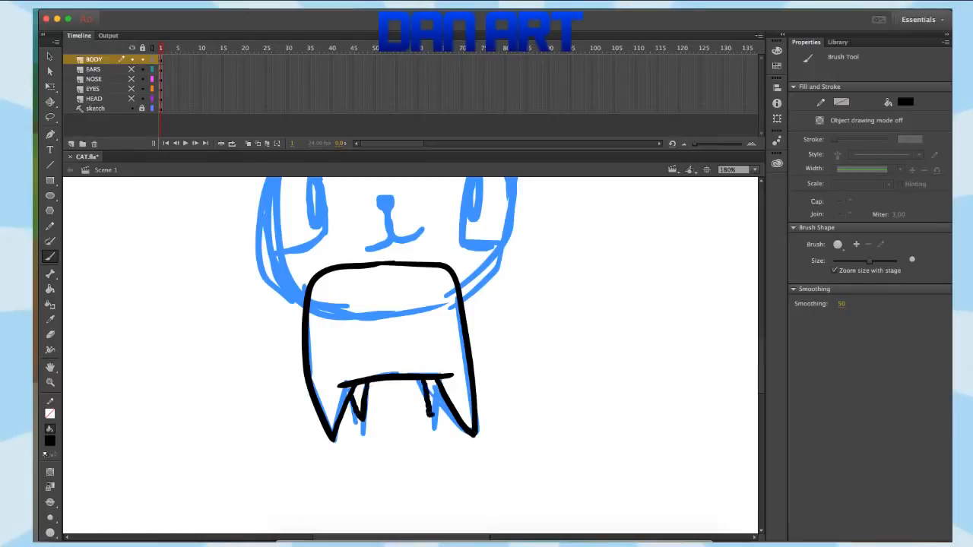
Step: Fill the body with light grey and the two small inner legs with a darker grey
scroll(439, 273, up, 3)
scroll(440, 273, down, 3)
key(super+minus)
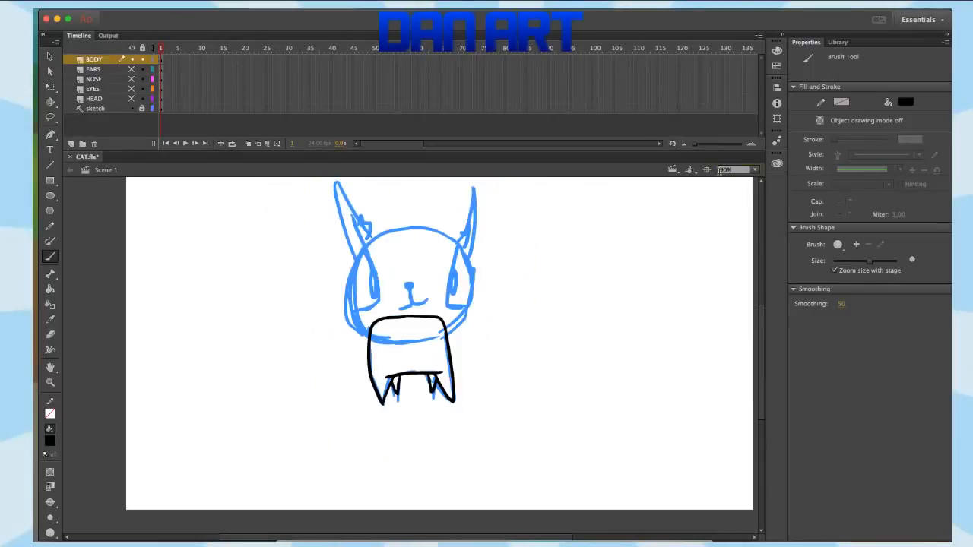
click(706, 170)
click(904, 102)
click(745, 168)
key(k)
click(378, 410)
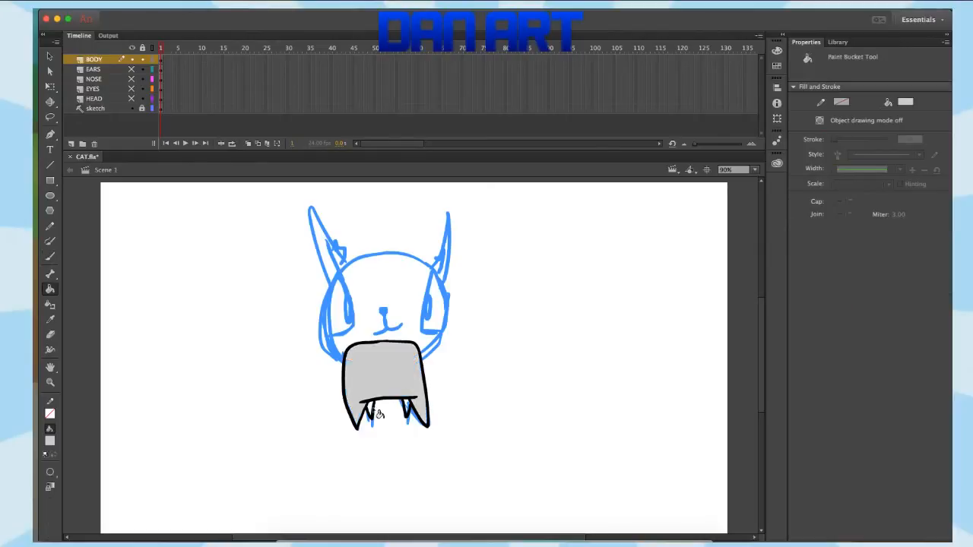
click(903, 102)
click(745, 161)
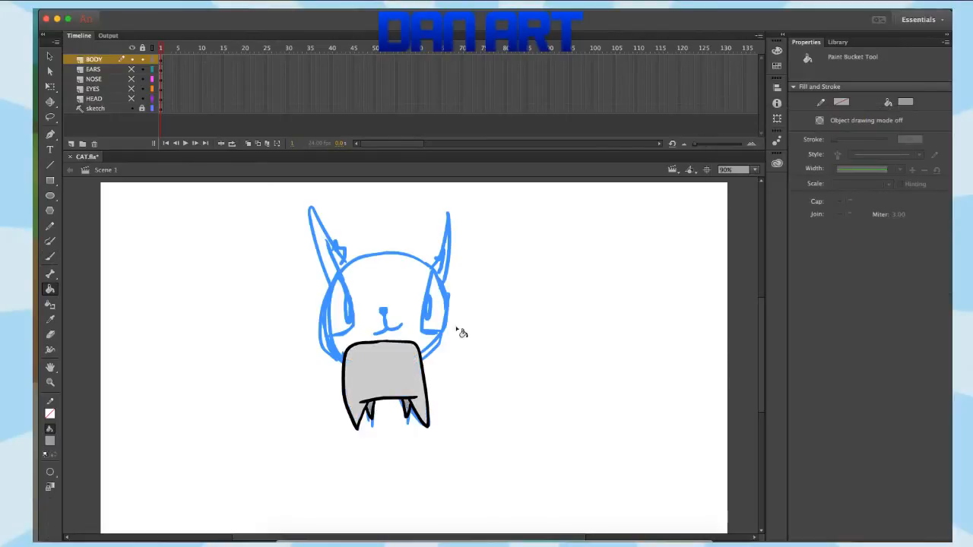
Step: Hide the BODY layer, show the EARS layer and make EARS active for the Pencil tool
click(133, 59)
click(132, 69)
click(50, 226)
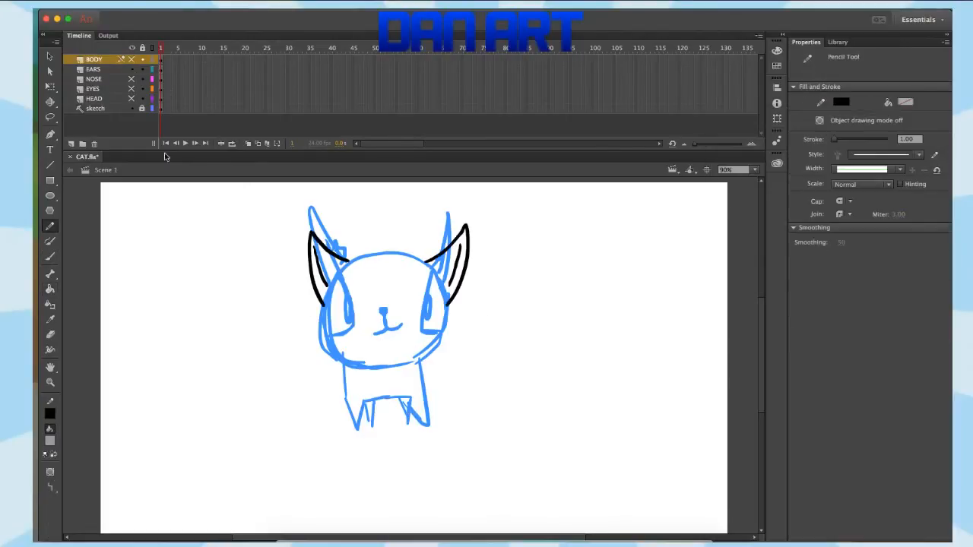
click(158, 69)
Step: Try to close the base of both ears with black pencil arcs and fill the ears with grey
drag(349, 261, 325, 306)
drag(425, 263, 447, 306)
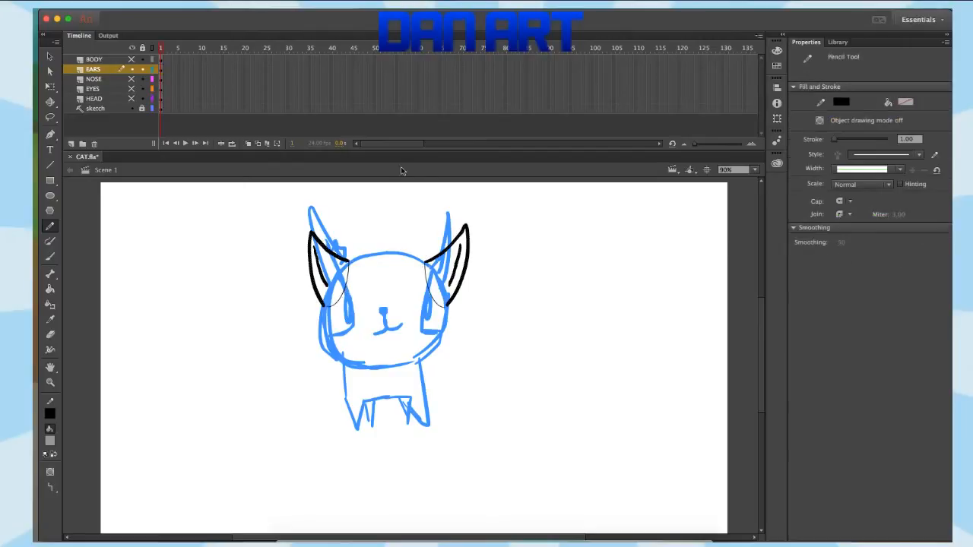
key(k)
click(50, 472)
click(114, 506)
click(334, 289)
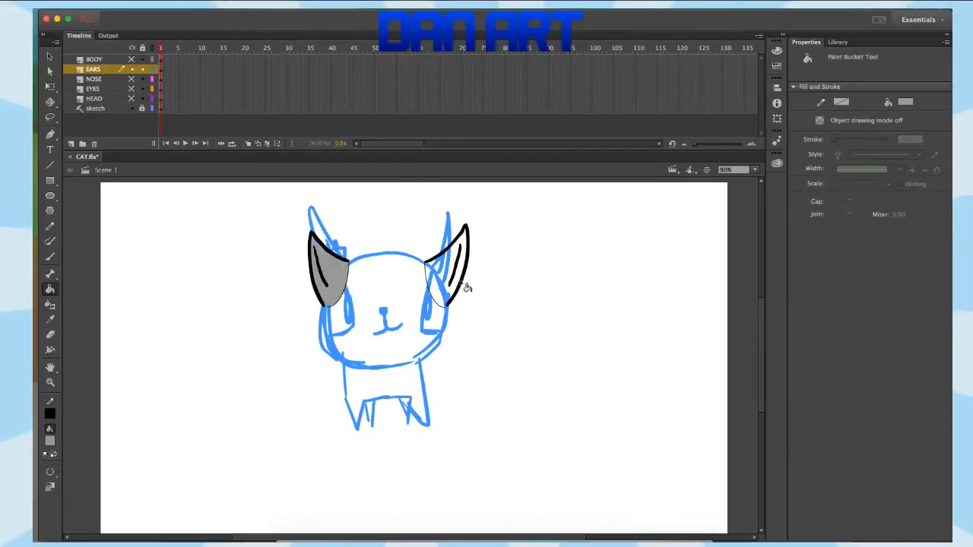
click(455, 283)
Step: Delete the black pencil arcs that close the bases of both filled ears
key(v)
click(346, 293)
key(Delete)
click(428, 281)
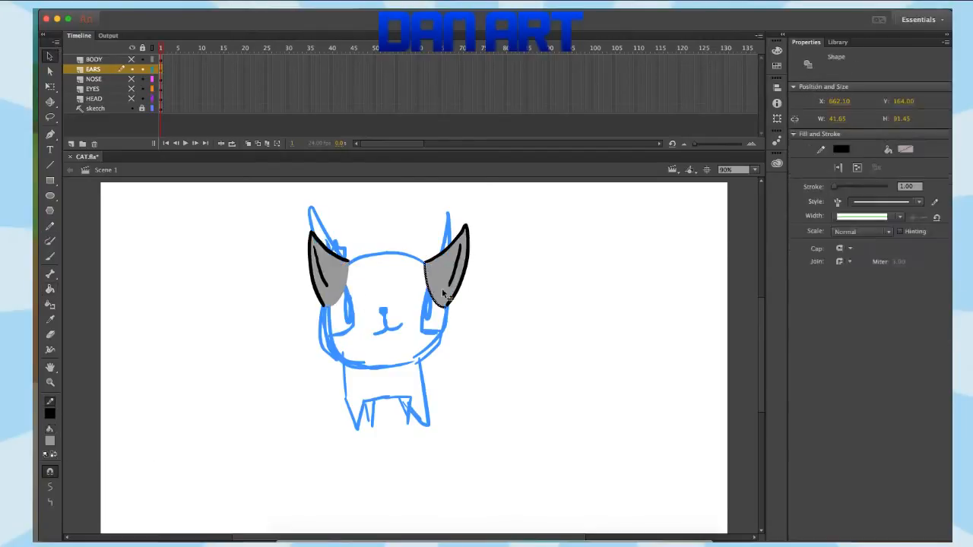
key(Delete)
click(714, 10)
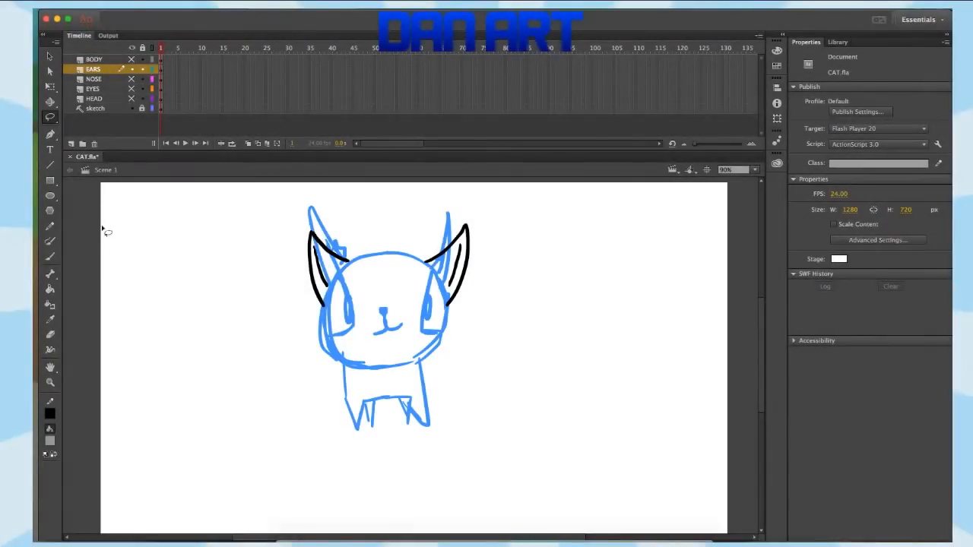
Step: Close the left ear's base with a green pencil arc bulging into the head and fill the ear with grey
click(50, 226)
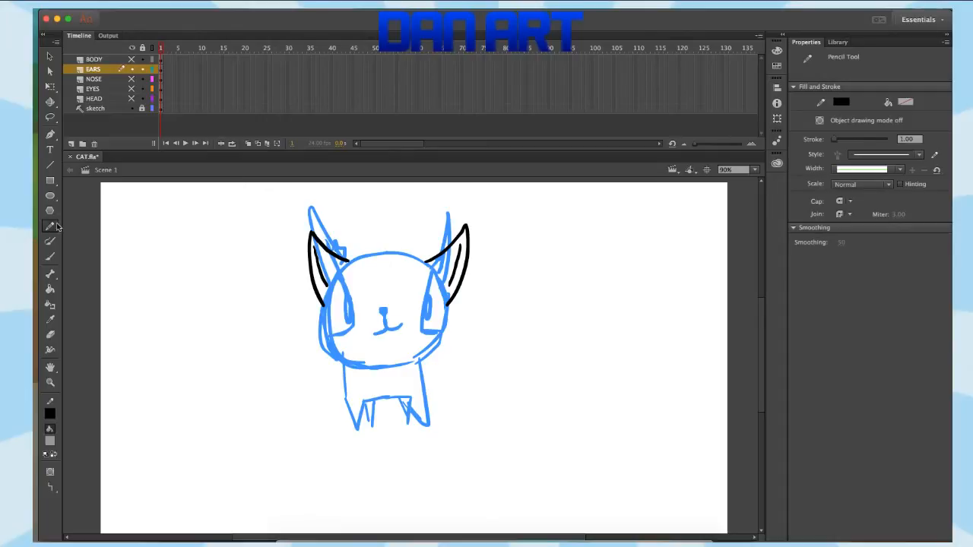
click(50, 415)
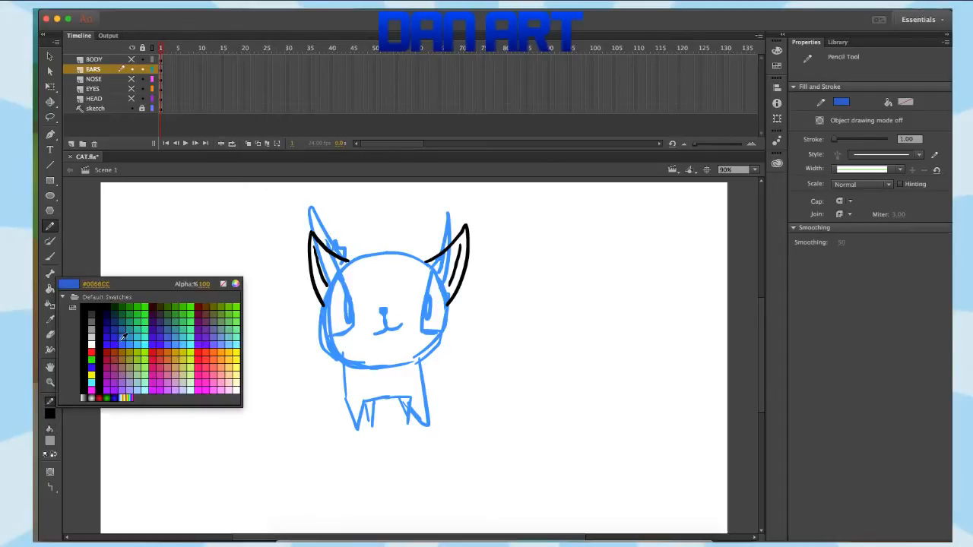
click(143, 309)
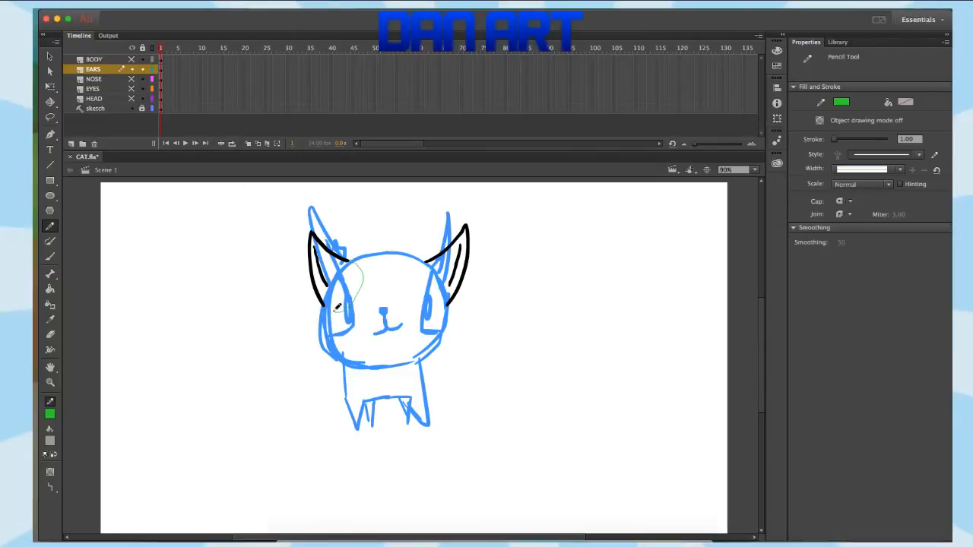
drag(330, 303, 331, 305)
key(k)
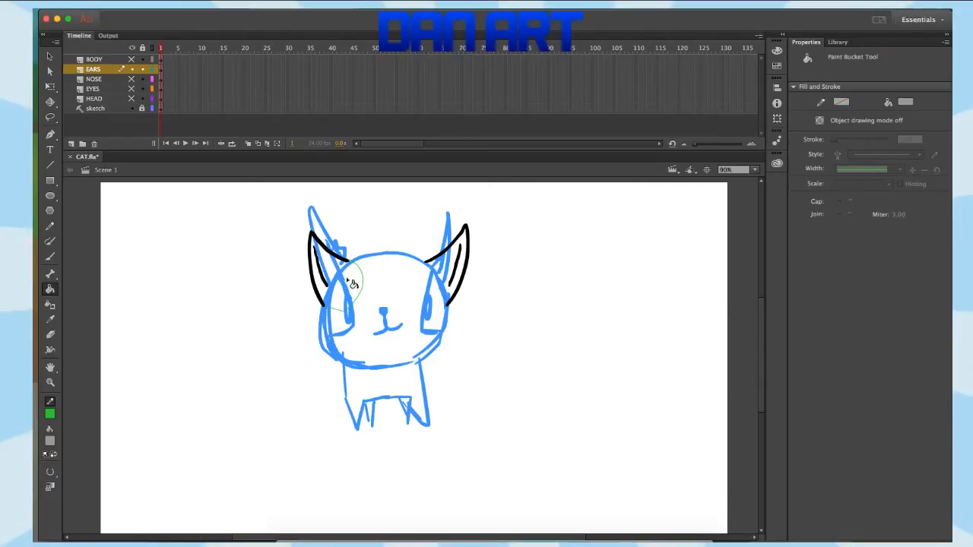
click(353, 284)
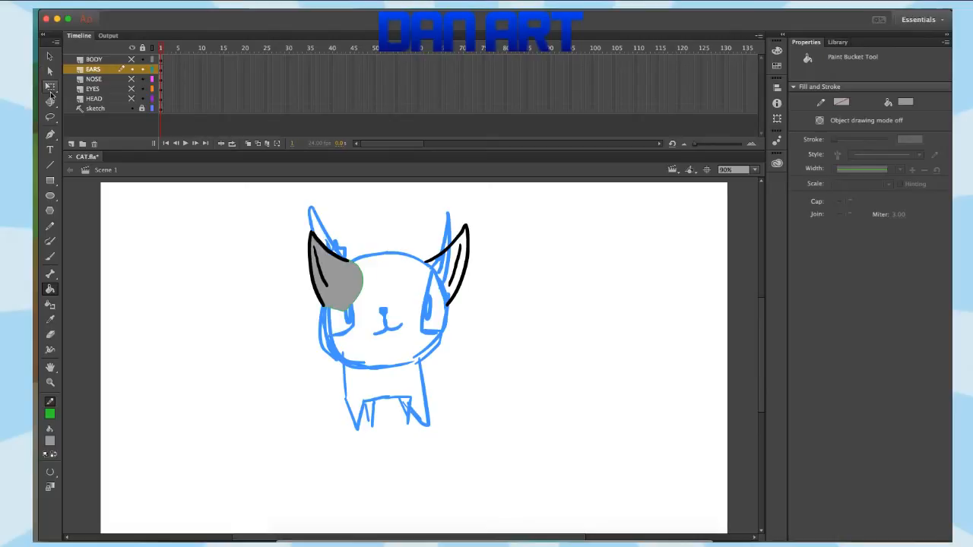
click(51, 86)
drag(288, 226, 413, 343)
drag(354, 312, 396, 310)
key(ctrl+z)
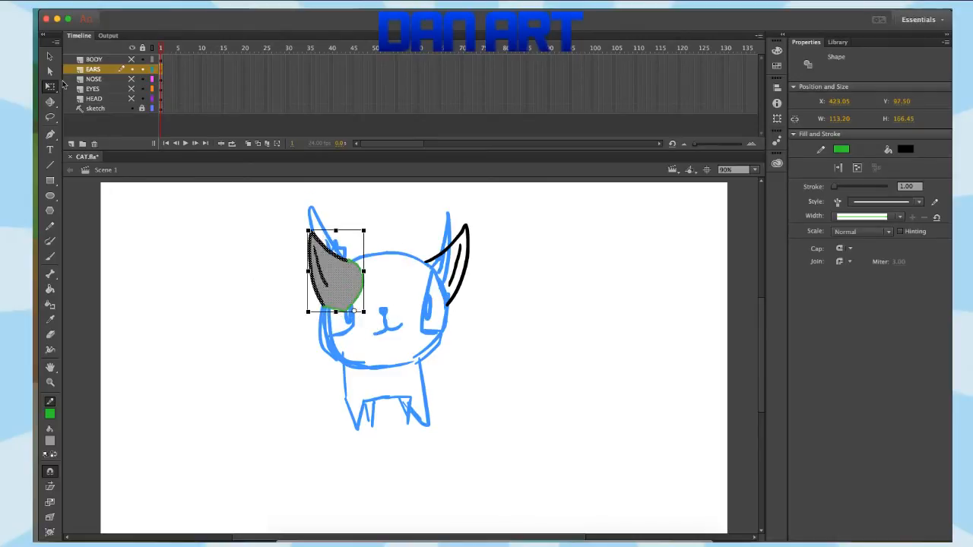
click(50, 117)
click(163, 233)
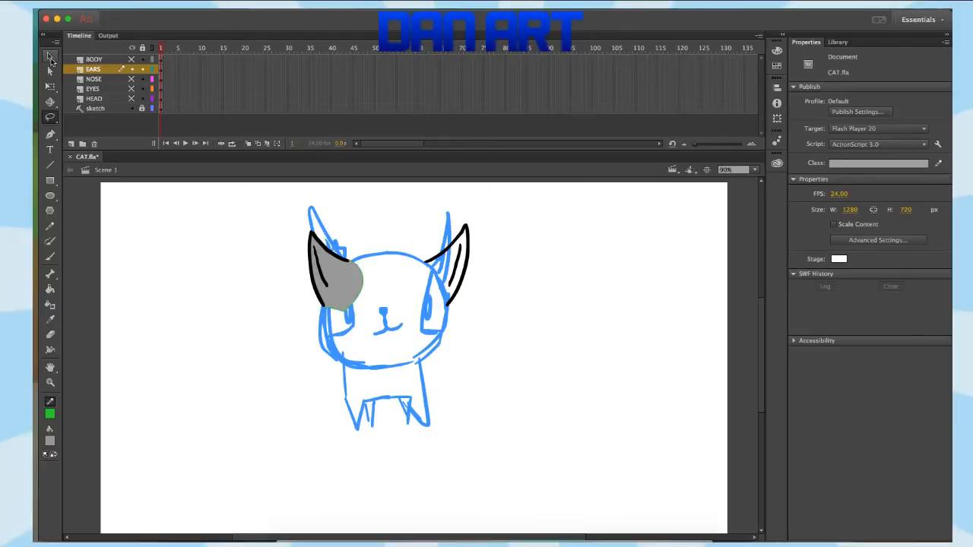
Step: Delete all green pencil arc segments around the left ear's grey fill, including the small piece by the ear's upper outline
click(50, 58)
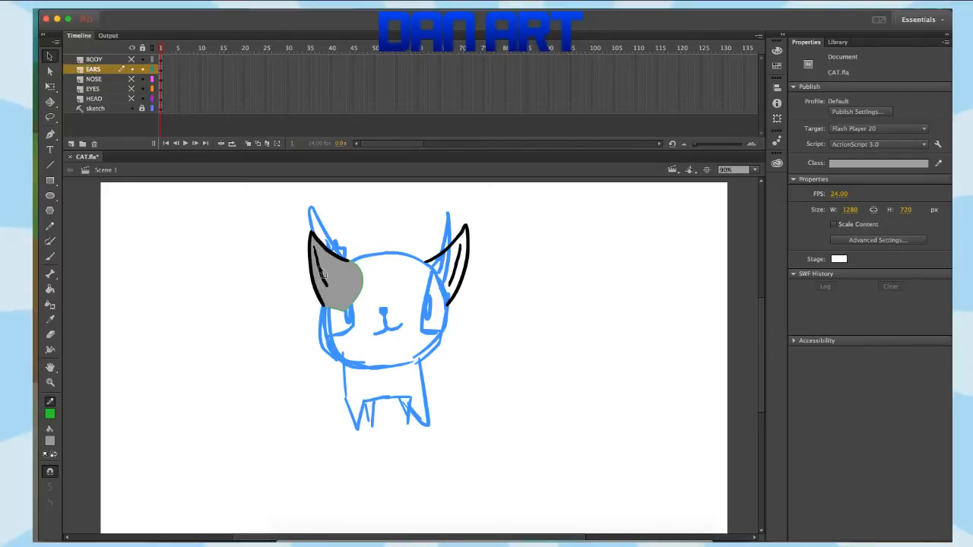
click(366, 287)
click(367, 284)
click(365, 289)
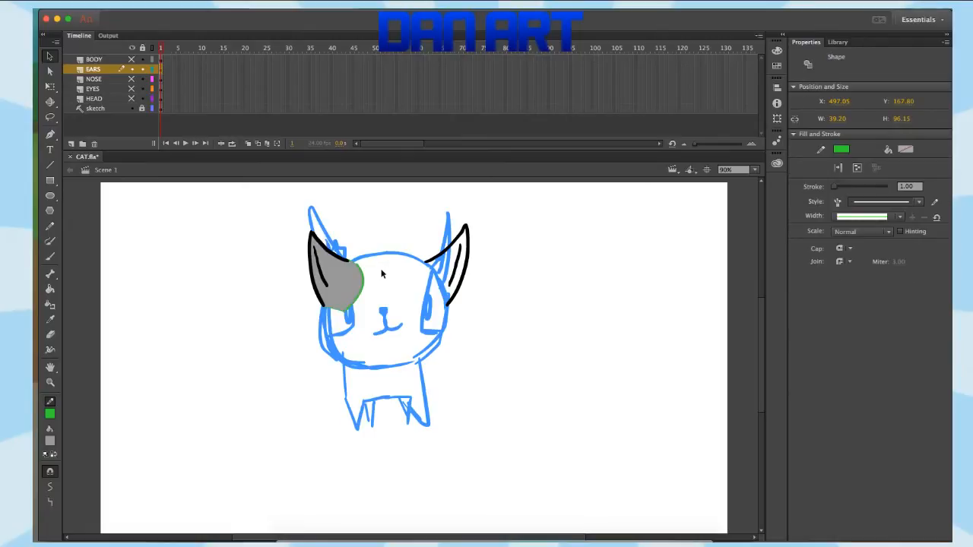
click(383, 273)
click(354, 269)
click(351, 266)
click(355, 270)
click(360, 279)
click(340, 313)
click(339, 313)
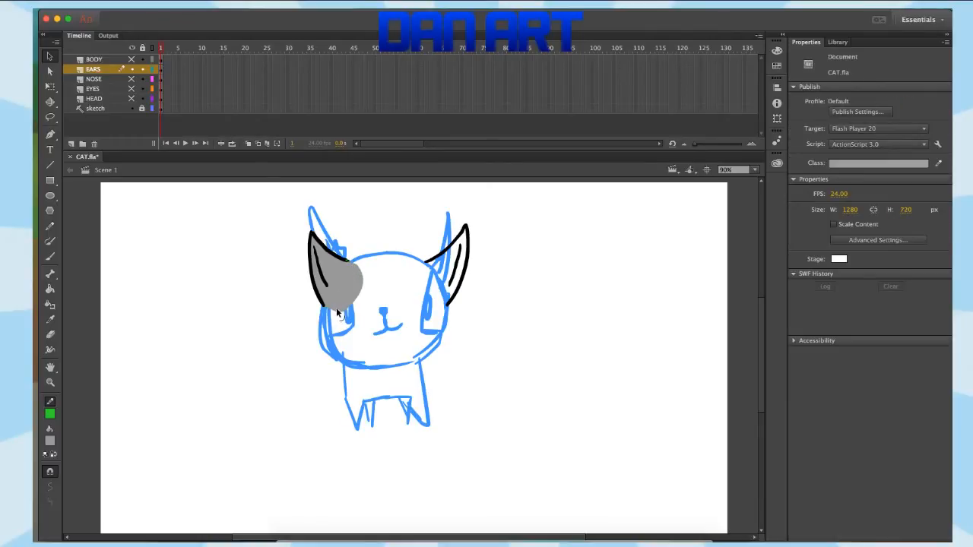
click(347, 262)
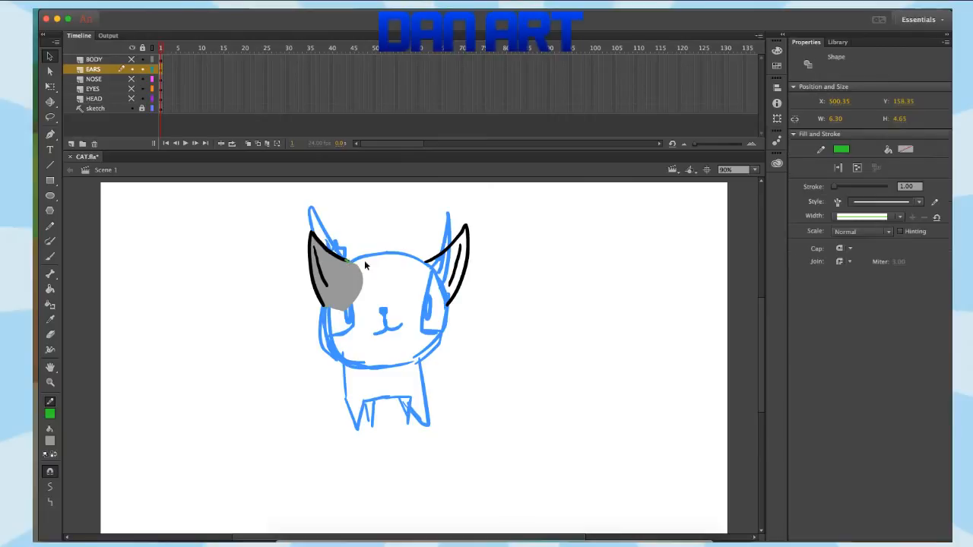
click(396, 249)
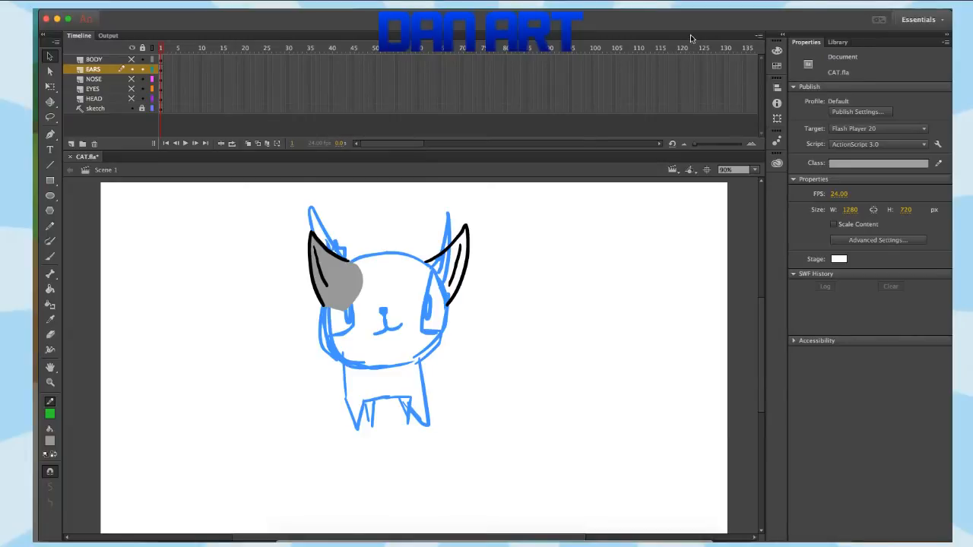
click(718, 10)
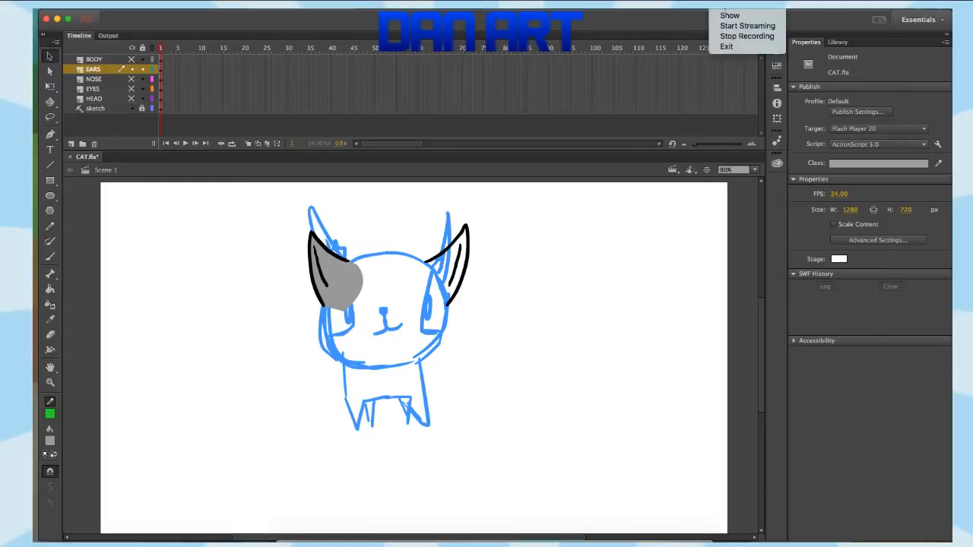
click(731, 35)
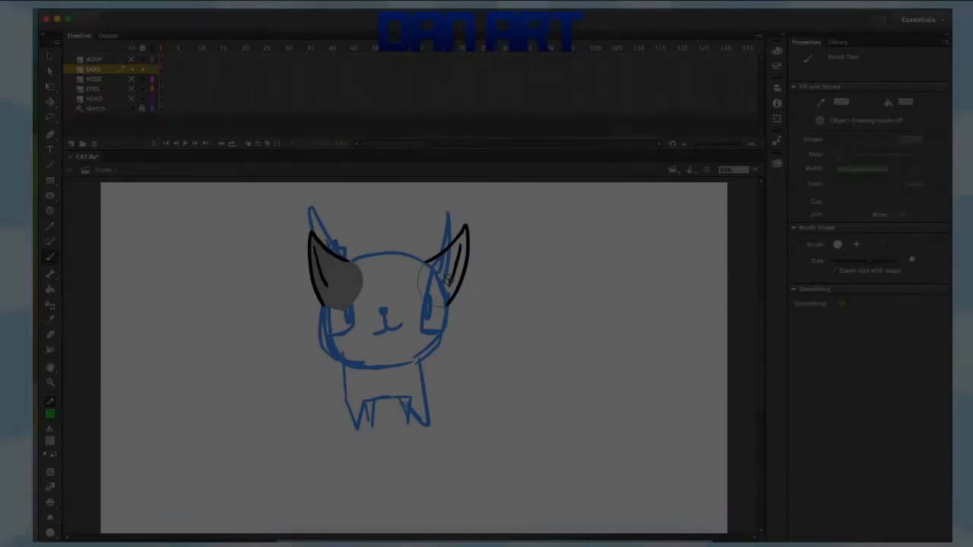
Step: Fill the right ear with grey and remove the green arc closing its base
key(k)
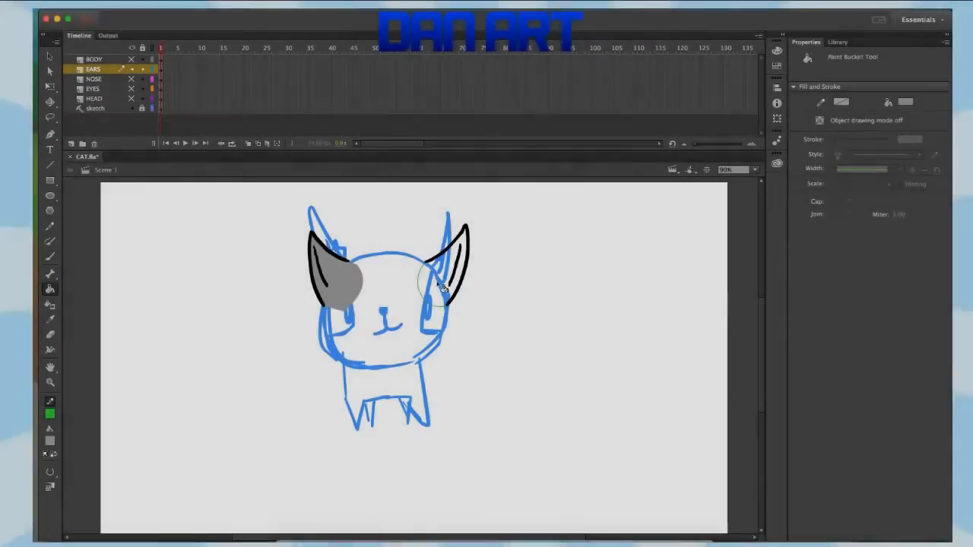
click(444, 283)
click(50, 56)
click(418, 283)
click(490, 238)
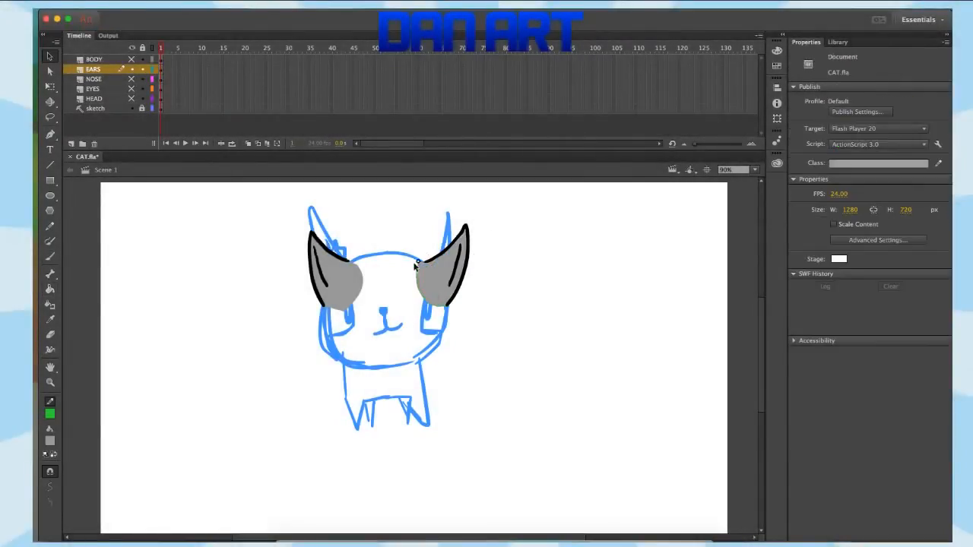
click(415, 270)
click(401, 334)
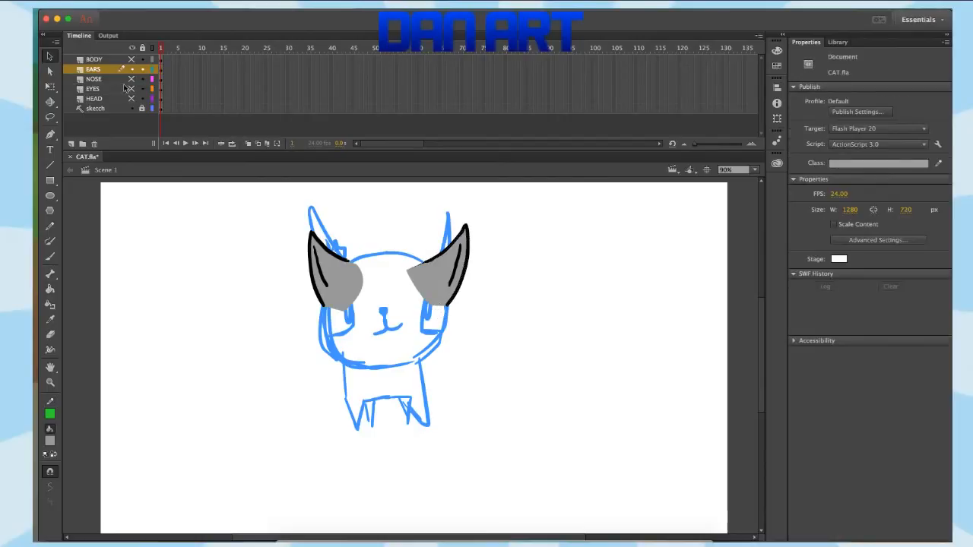
Step: Hide the EARS layer, show the NOSE layer and rename it MOUTH
click(133, 69)
click(110, 80)
click(132, 69)
click(132, 79)
click(132, 69)
click(132, 79)
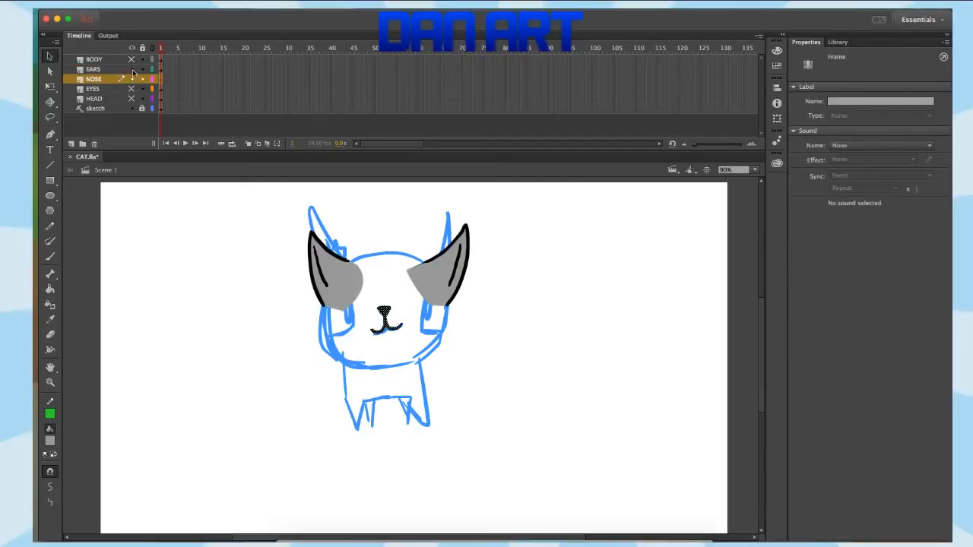
click(133, 79)
click(132, 79)
double_click(94, 79)
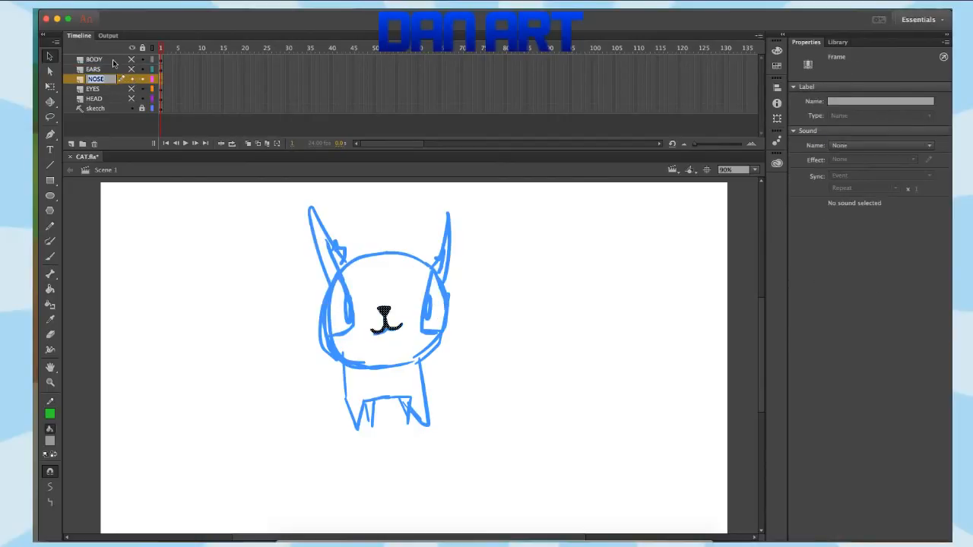
text(MOUTH)
key(Return)
Step: Show the EYES layer and make it active, and hide the MOUTH layer
click(132, 89)
double_click(96, 89)
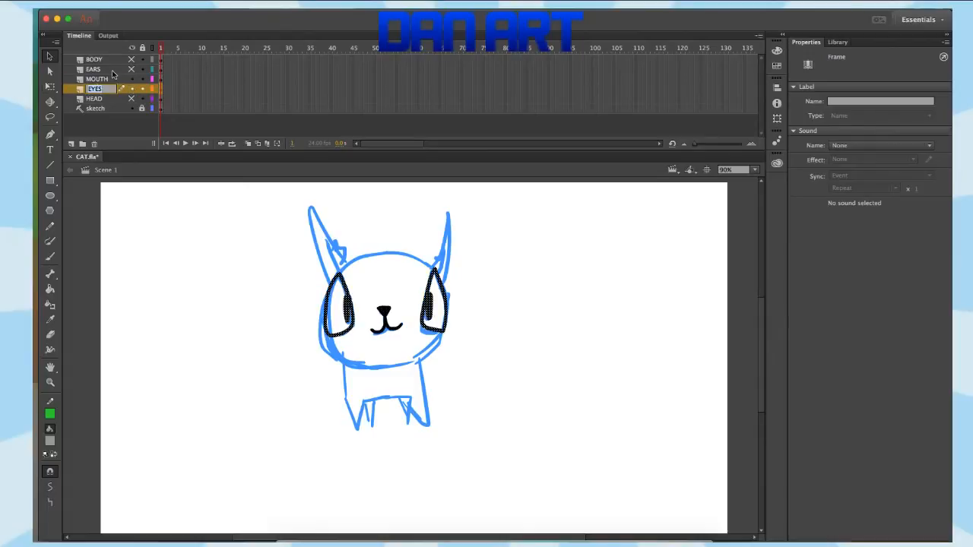
click(132, 79)
Step: Fill the inside of both eyes with light grey
click(50, 117)
click(49, 440)
click(87, 366)
key(k)
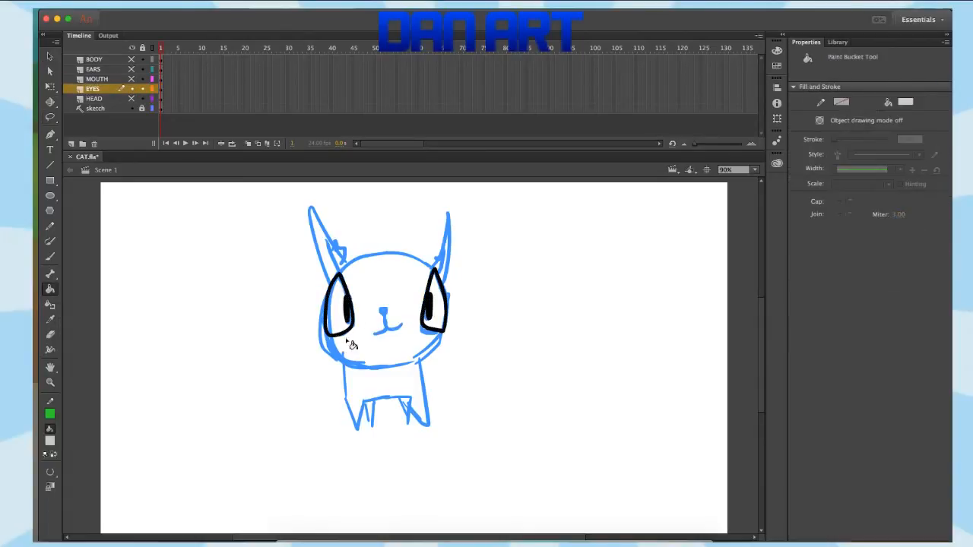
click(345, 328)
click(436, 322)
Step: Fill the inside of both eyes with white and return the view to 90%
click(903, 101)
click(717, 171)
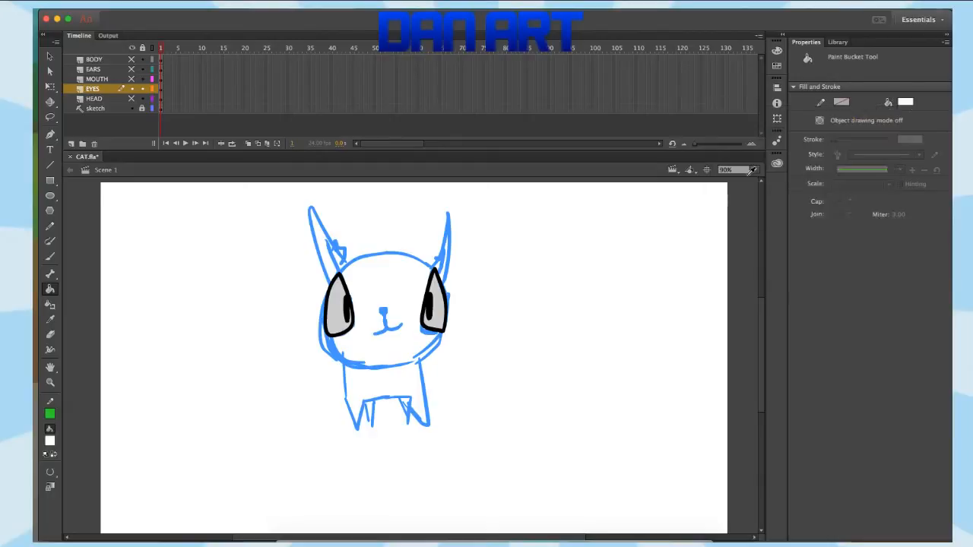
key(z)
double_click(389, 319)
key(k)
click(630, 385)
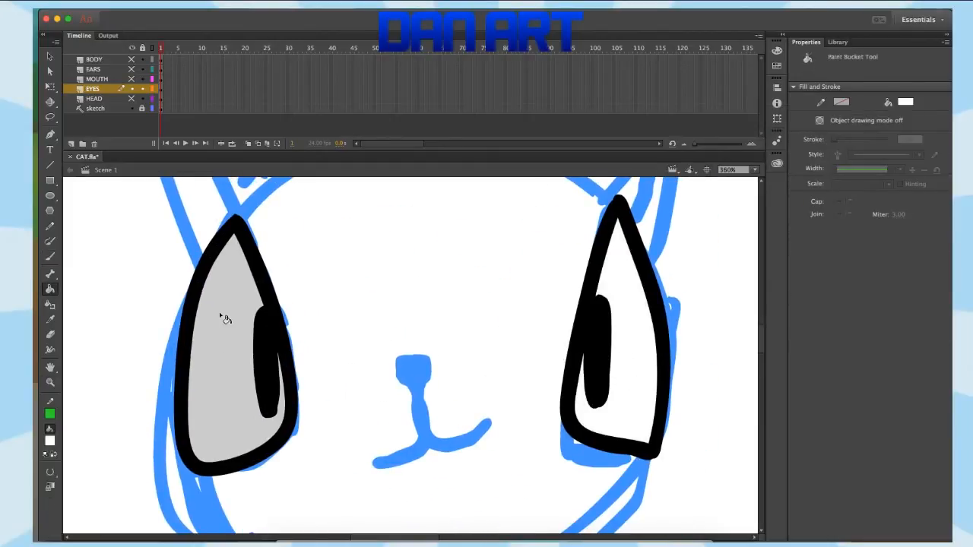
click(224, 314)
text(90)
key(Return)
click(708, 169)
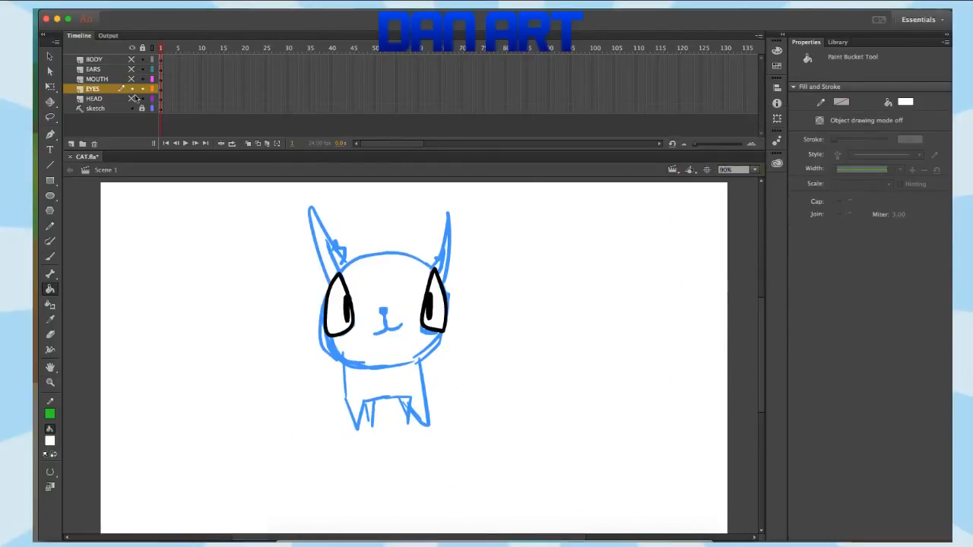
Step: Hide the EYES layer, show HEAD and BODY, and sample the body's light grey as the fill colour
click(99, 98)
click(131, 89)
click(132, 99)
click(132, 60)
key(i)
click(404, 379)
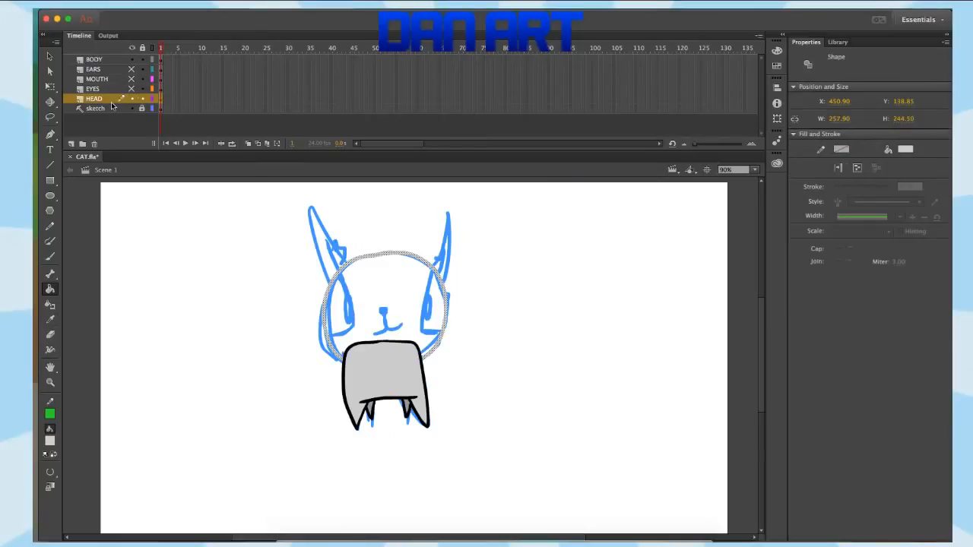
Step: Hide the BODY layer and brush a small light grey scribble beside the head on the HEAD layer
click(110, 101)
click(132, 59)
click(392, 345)
key(super+z)
key(b)
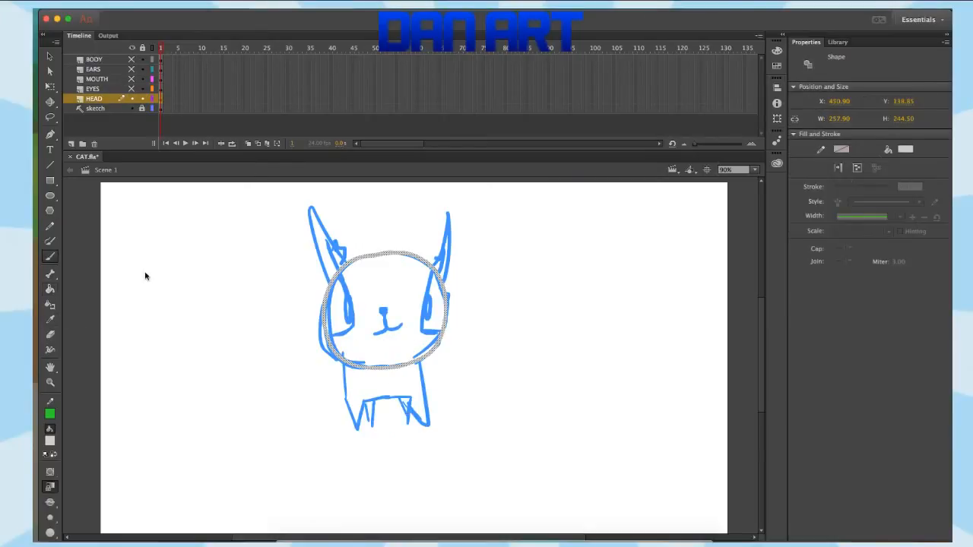
drag(140, 288, 163, 282)
Step: Select the head outline and recolour it black
key(q)
drag(285, 234, 519, 430)
click(49, 440)
click(60, 330)
key(l)
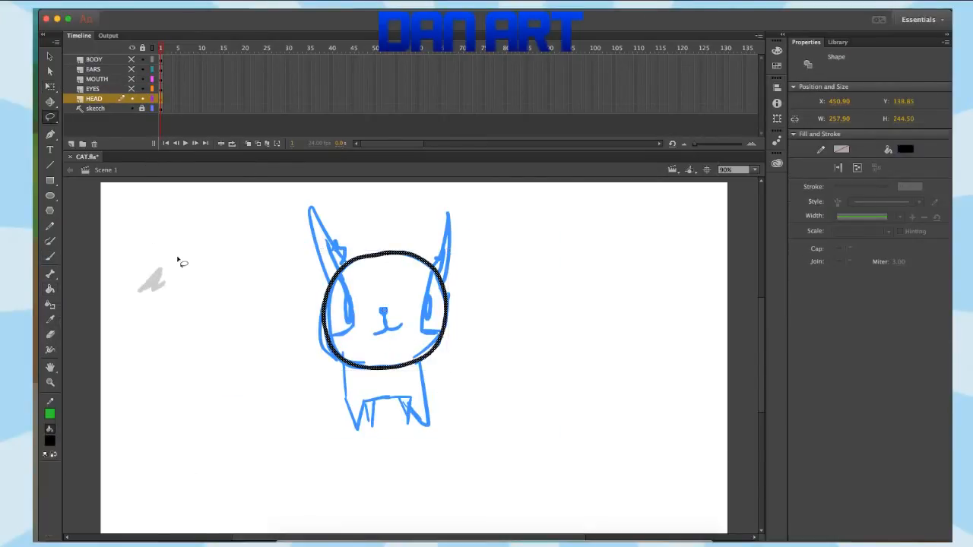
key(i)
click(159, 278)
key(q)
drag(118, 240, 213, 328)
key(super+z)
key(super+z)
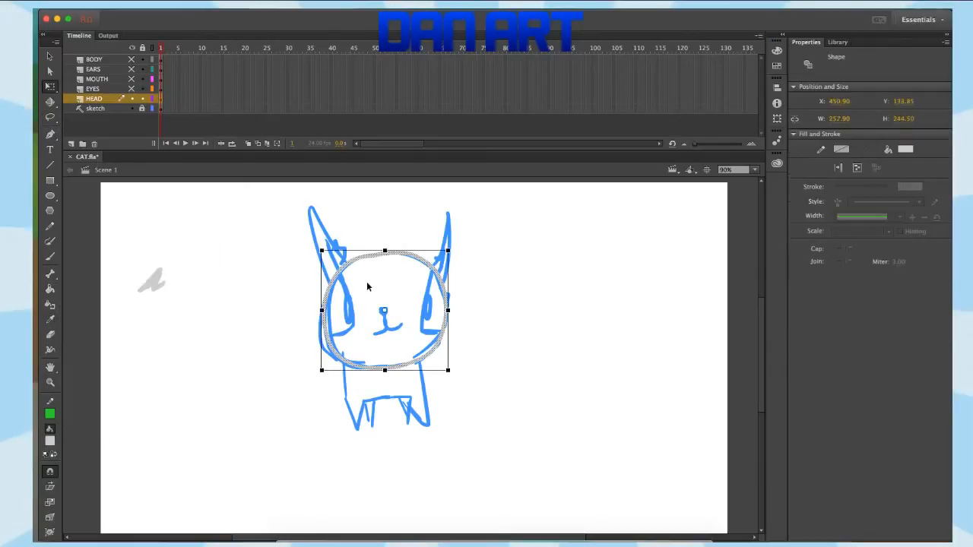
Step: Fill the head with the light grey sampled from the scribble, and delete the scribble
click(228, 282)
key(i)
click(159, 280)
click(382, 321)
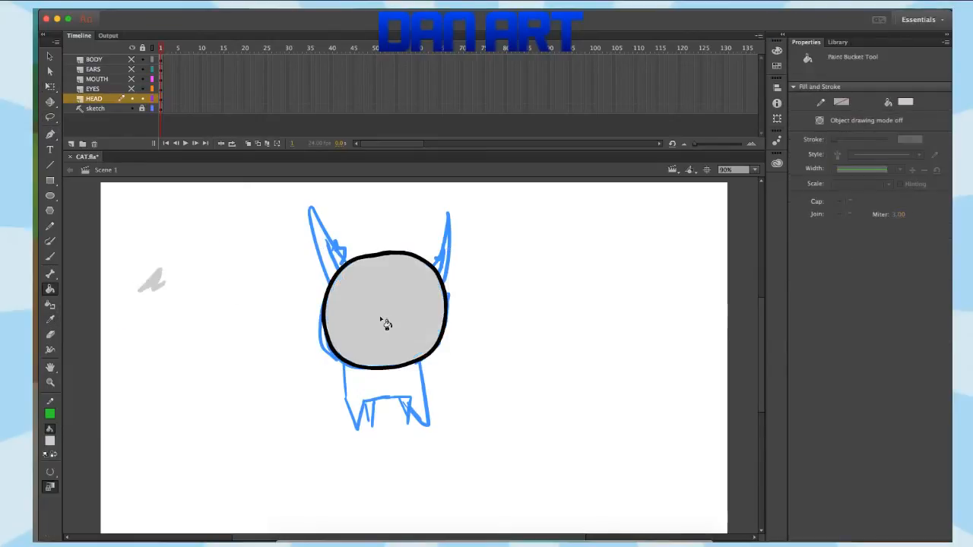
key(q)
drag(112, 255, 212, 348)
key(Delete)
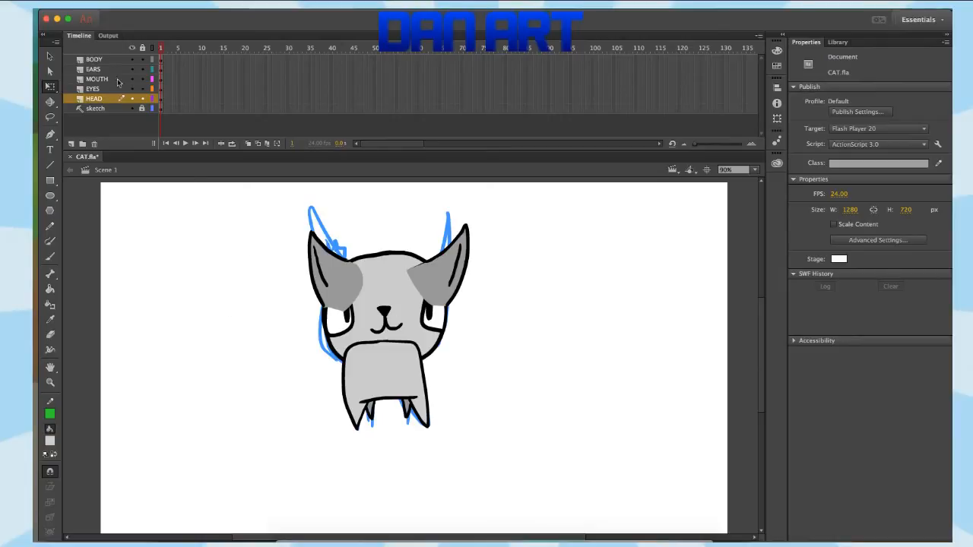
Step: Move the BODY layer below HEAD, just above the sketch layer
click(100, 59)
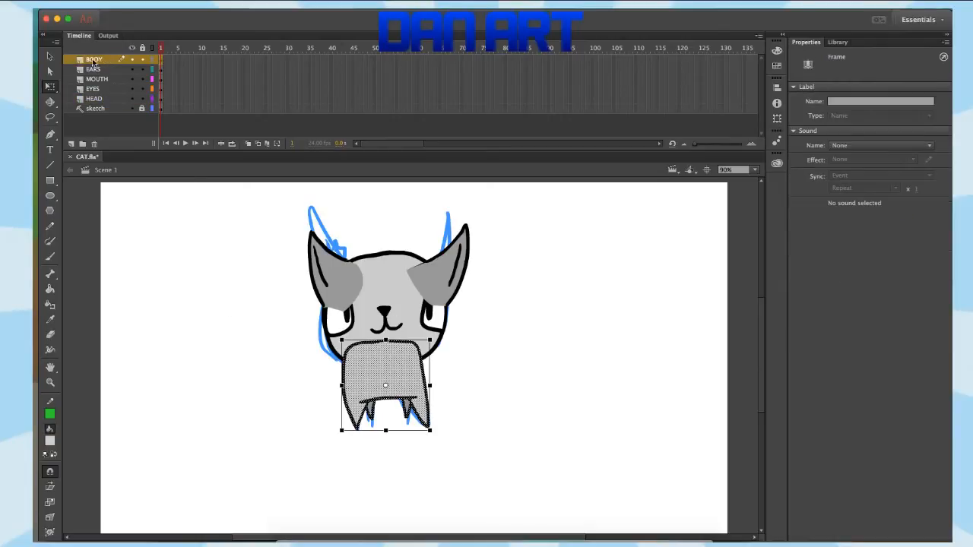
drag(98, 60, 106, 105)
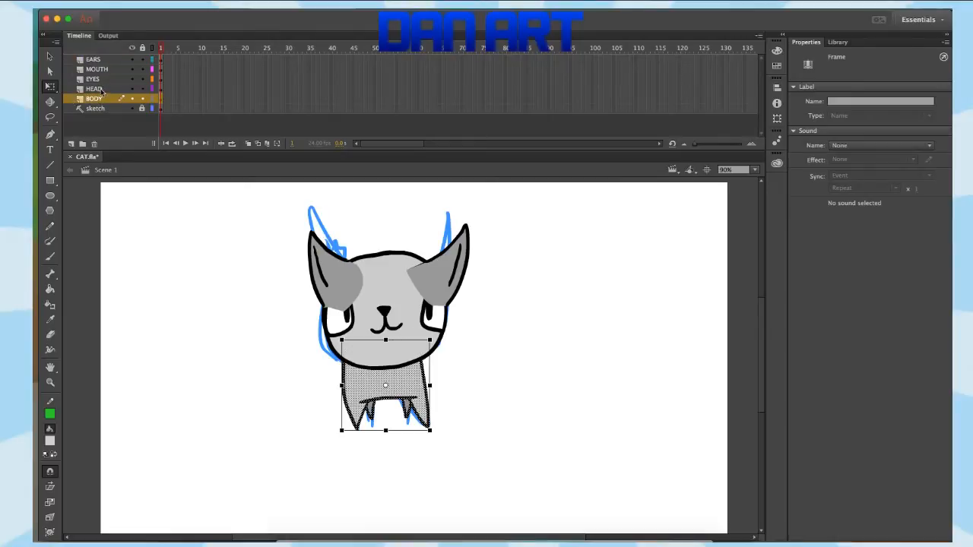
click(101, 89)
click(172, 286)
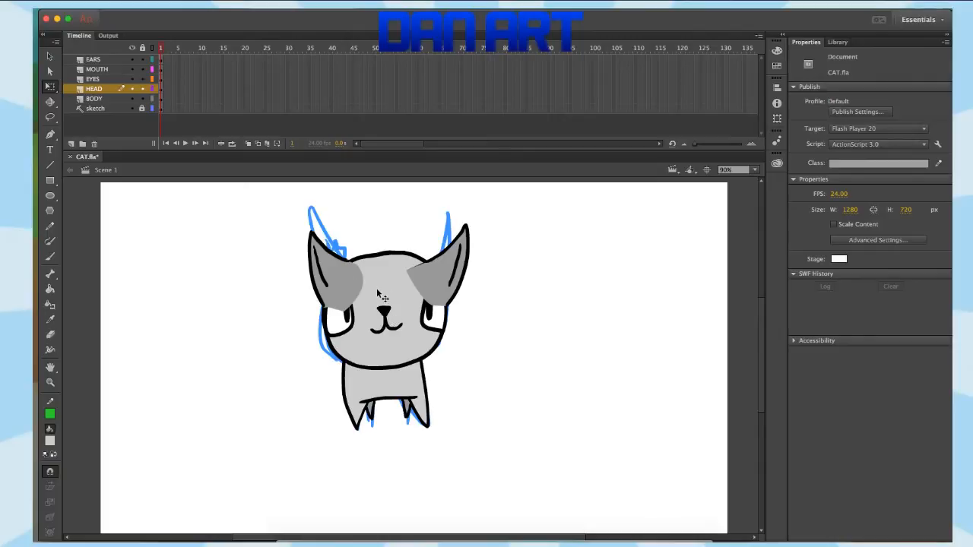
Step: Move the EARS layer between HEAD and BODY so the ears sit behind the head
click(93, 60)
drag(101, 60, 107, 94)
click(484, 297)
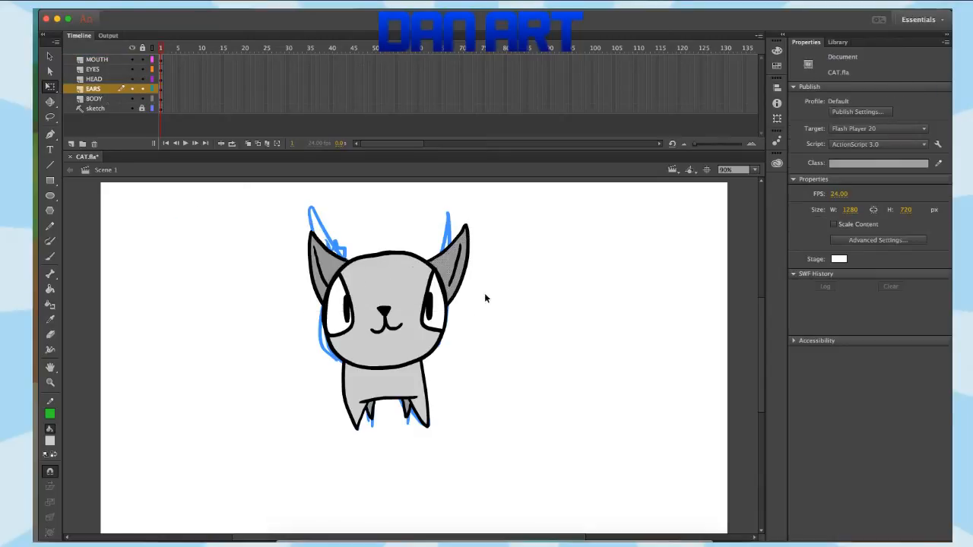
Step: Try the HEAD layer above EYES and move it back below EYES
click(107, 79)
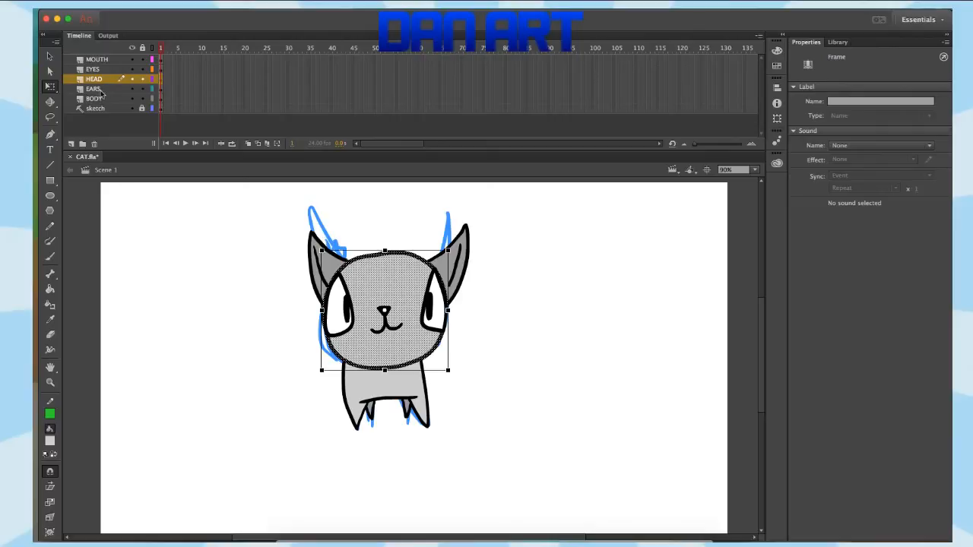
drag(104, 81, 110, 69)
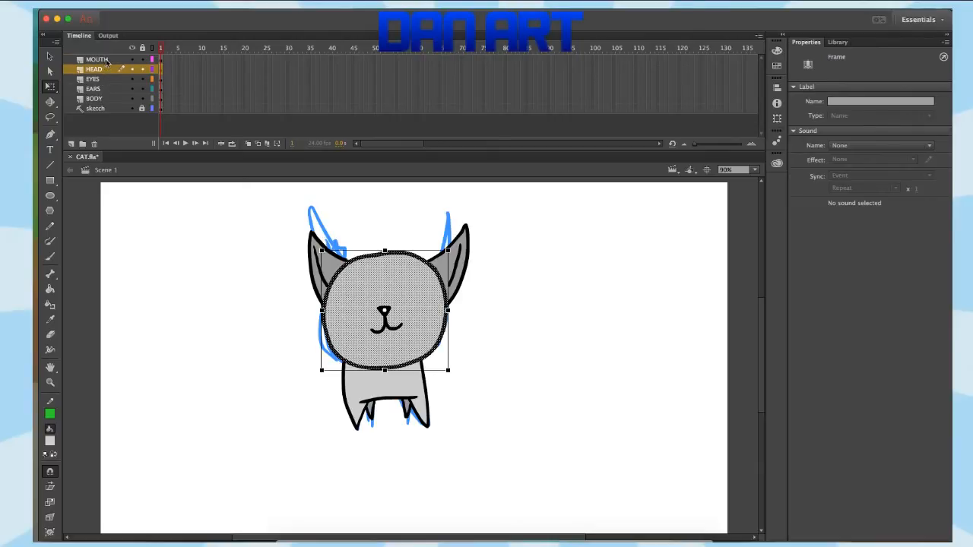
click(107, 60)
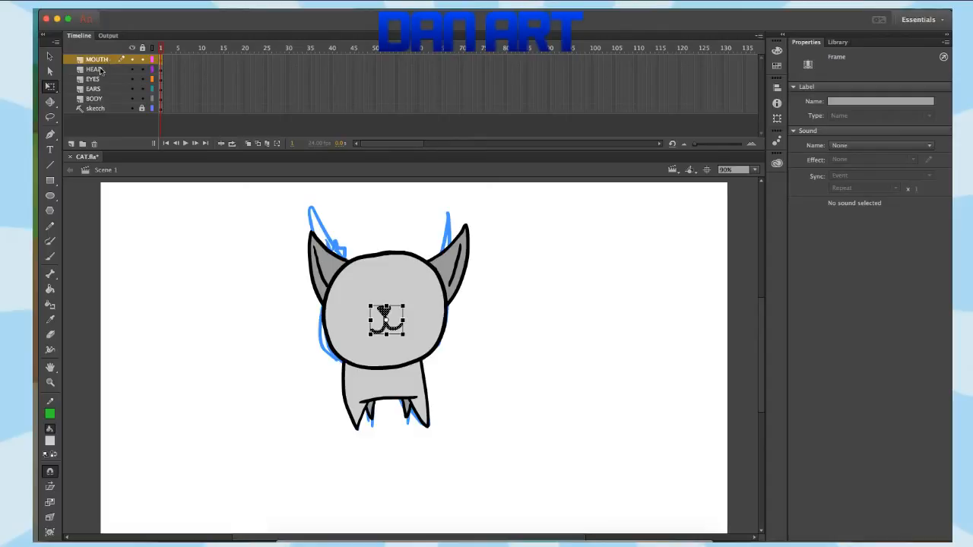
mouse_move(100, 69)
mouse_down()
mouse_move(106, 59)
mouse_move(106, 84)
mouse_up()
Step: Move the MOUTH layer below EYES, directly above HEAD
click(110, 61)
double_click(106, 60)
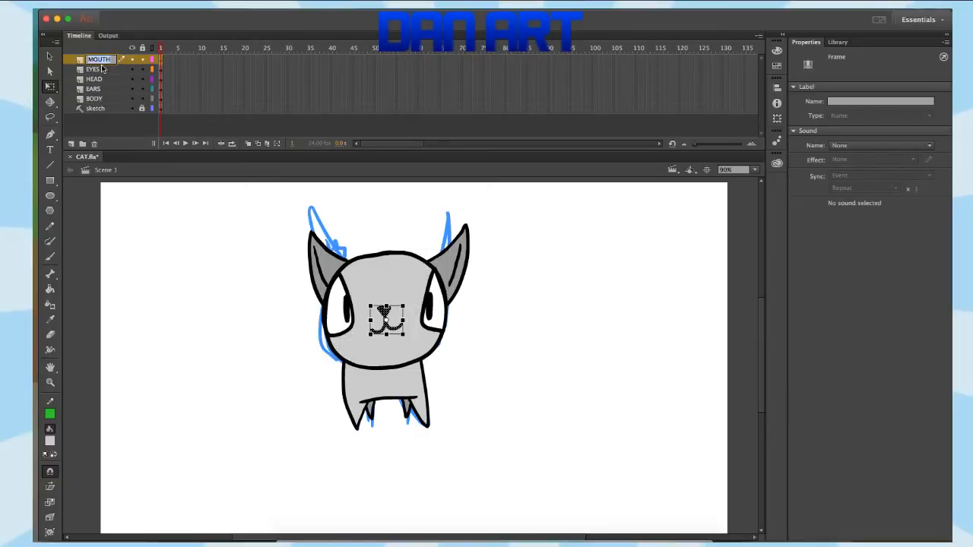
click(104, 70)
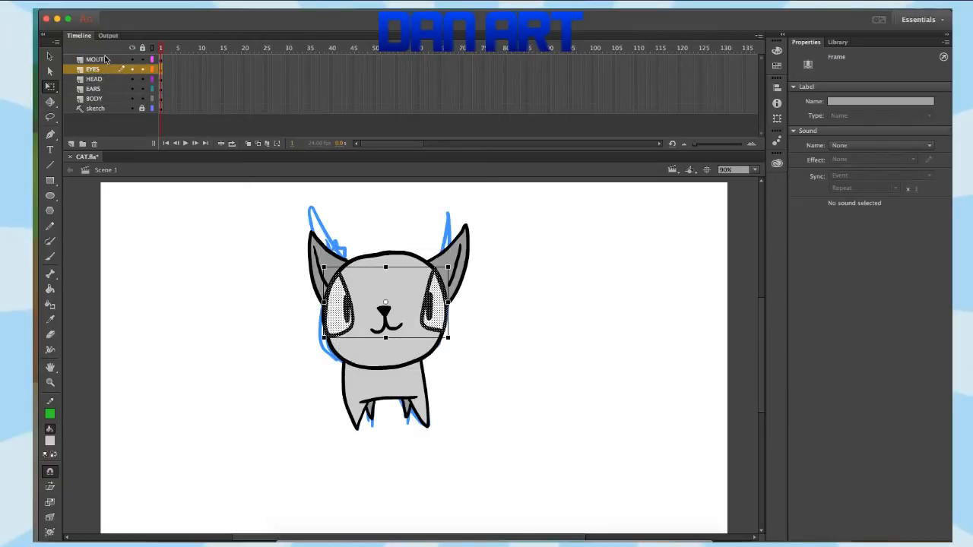
click(106, 60)
drag(105, 60, 103, 68)
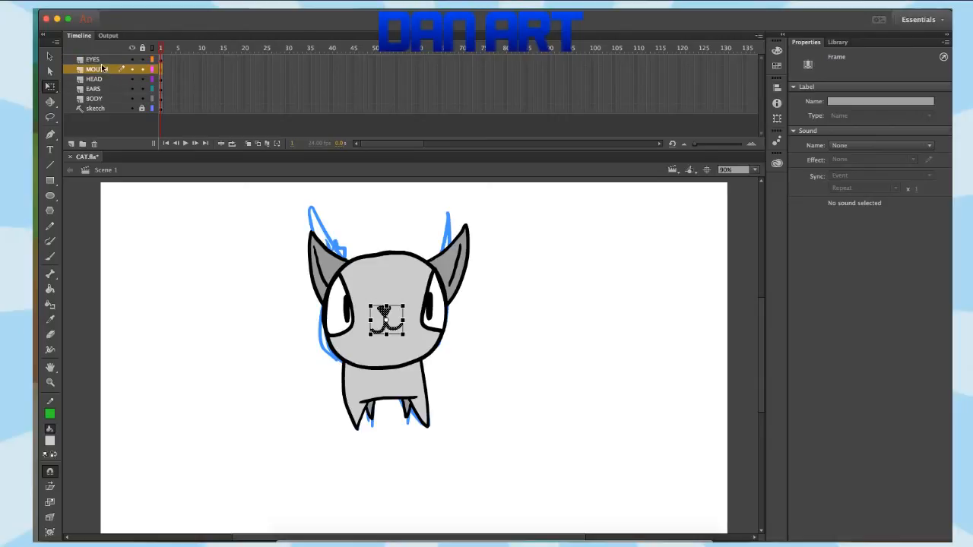
click(111, 62)
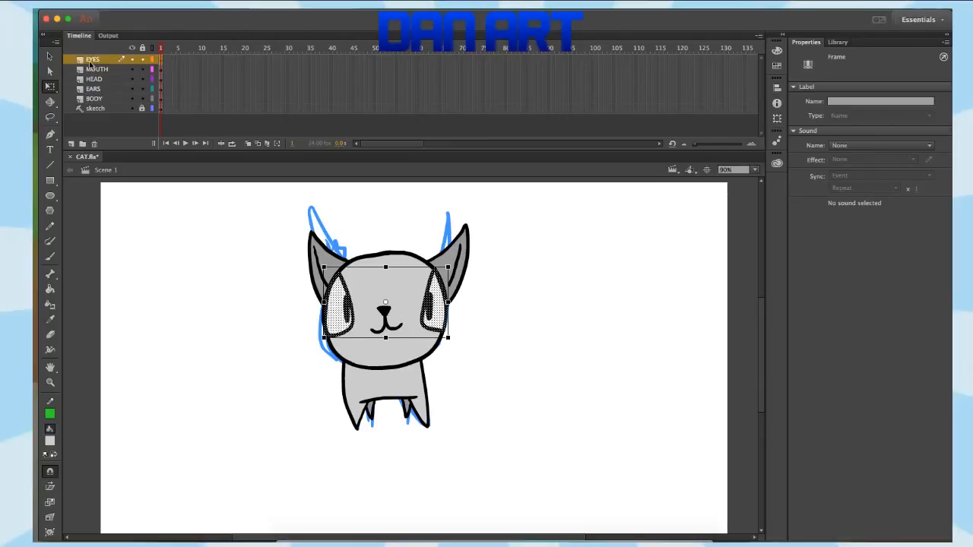
click(147, 128)
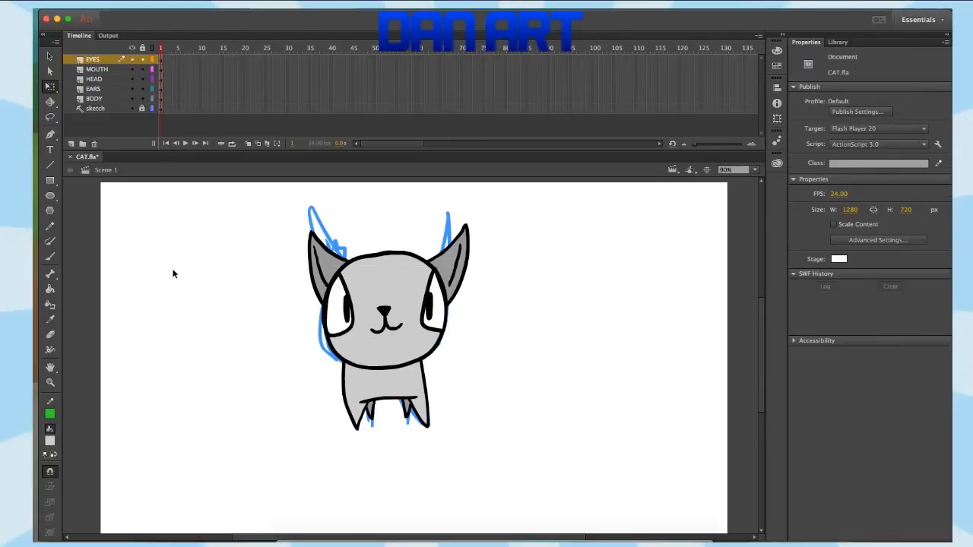
Step: Delete the sketch layer
mouse_move(273, 200)
mouse_down()
mouse_move(479, 386)
mouse_move(542, 486)
mouse_move(531, 477)
mouse_up()
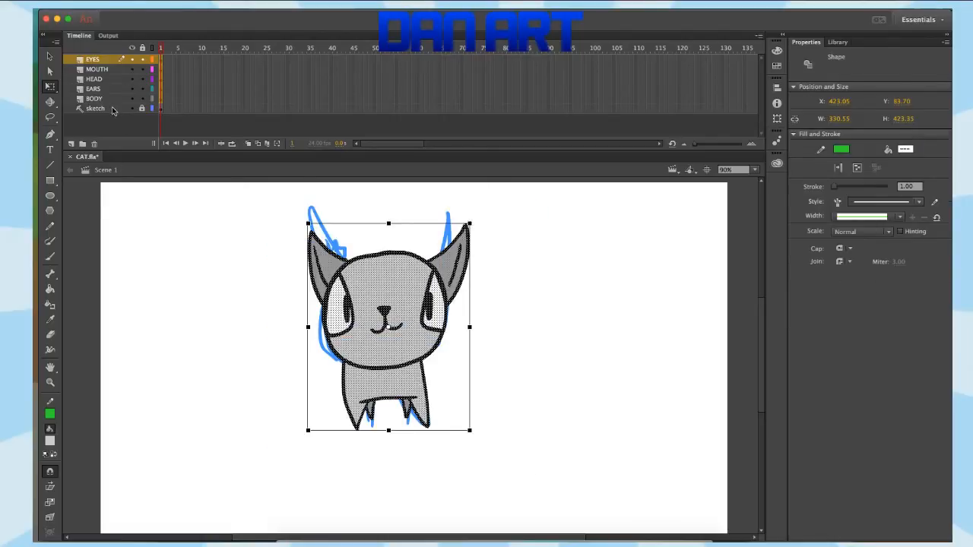
double_click(110, 108)
click(94, 144)
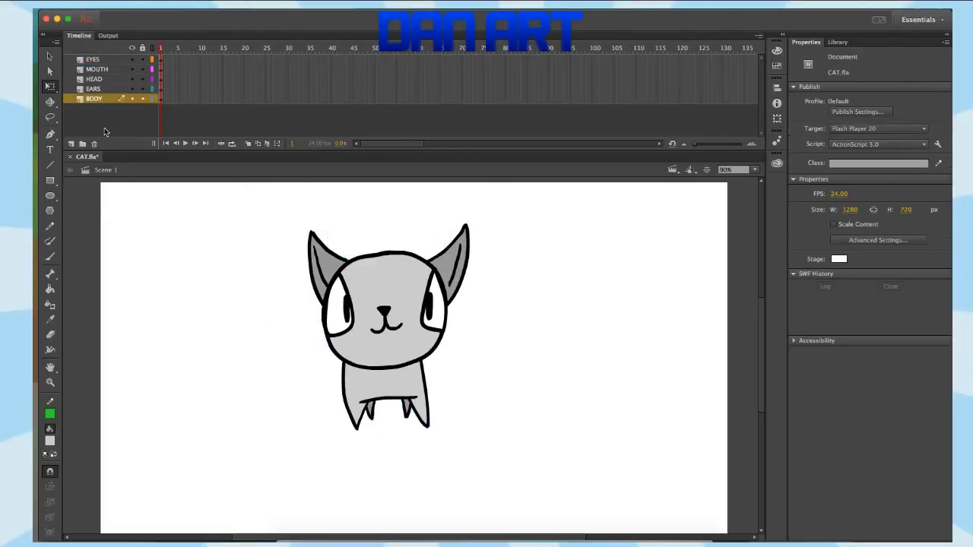
click(114, 59)
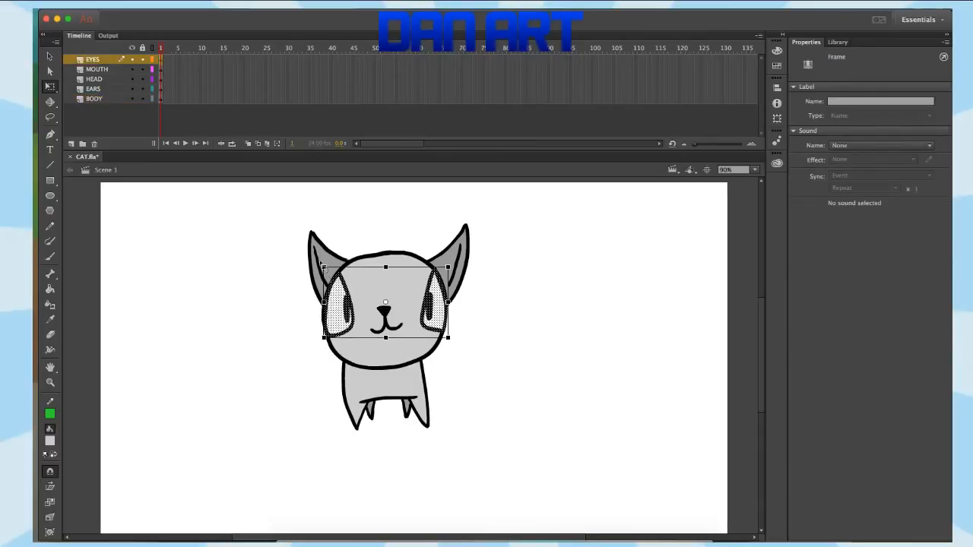
click(211, 303)
drag(250, 196, 548, 461)
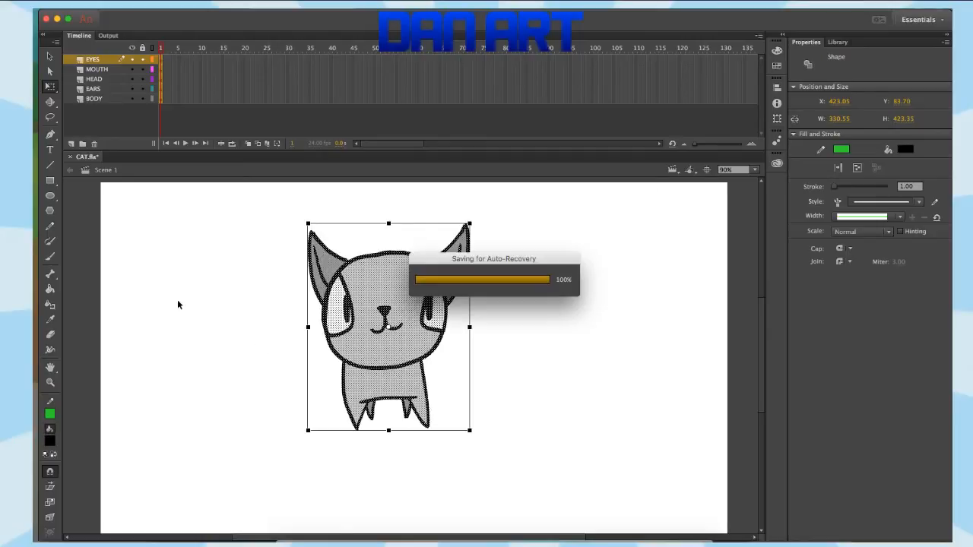
click(186, 247)
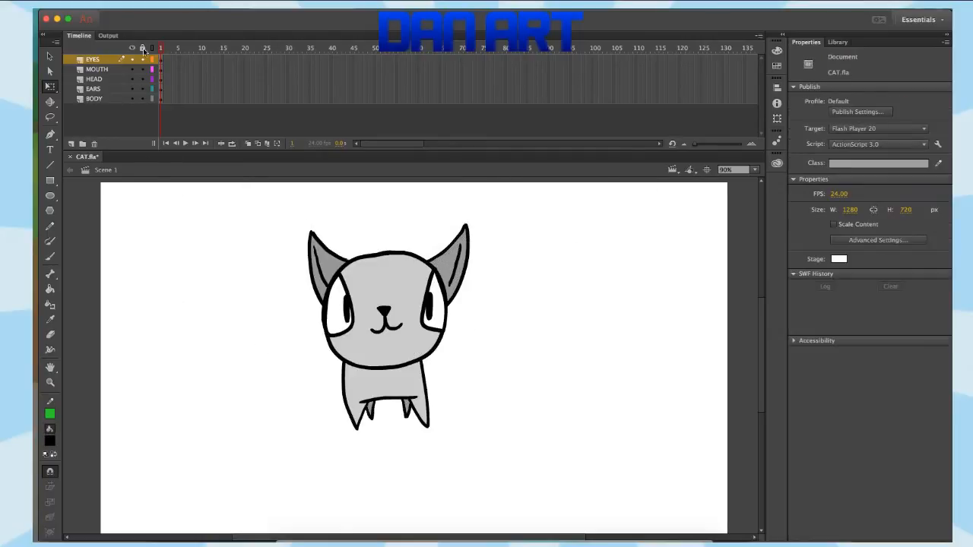
drag(275, 230, 225, 220)
Step: Lock every layer except EYES and convert the eyes to a Movie Clip symbol named EYES
click(142, 49)
click(142, 59)
drag(284, 251, 538, 401)
click(239, 6)
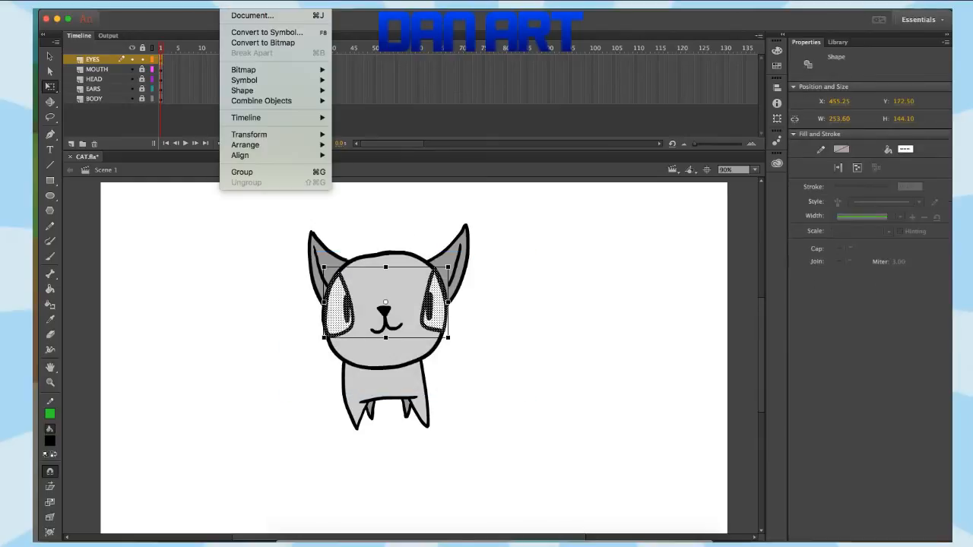
click(266, 32)
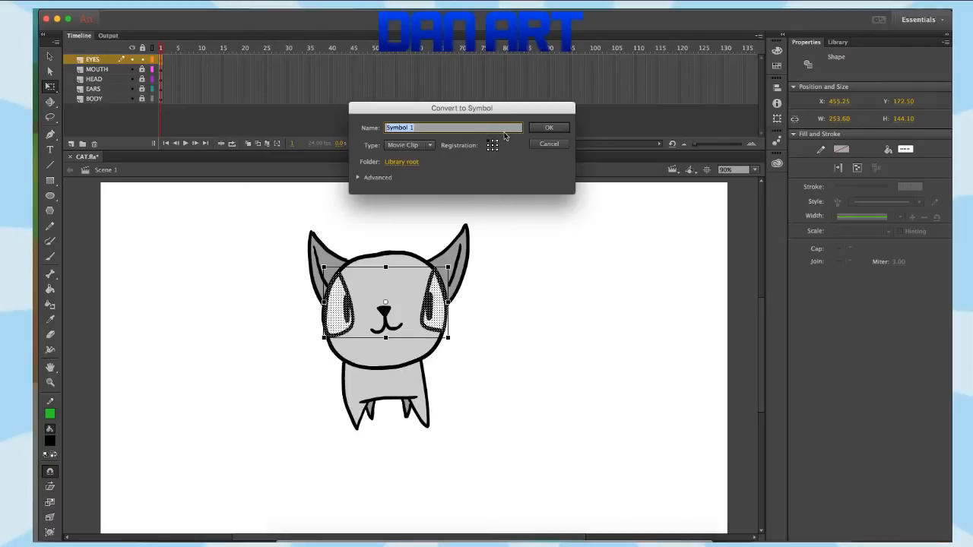
key(BackSpace)
key(Return)
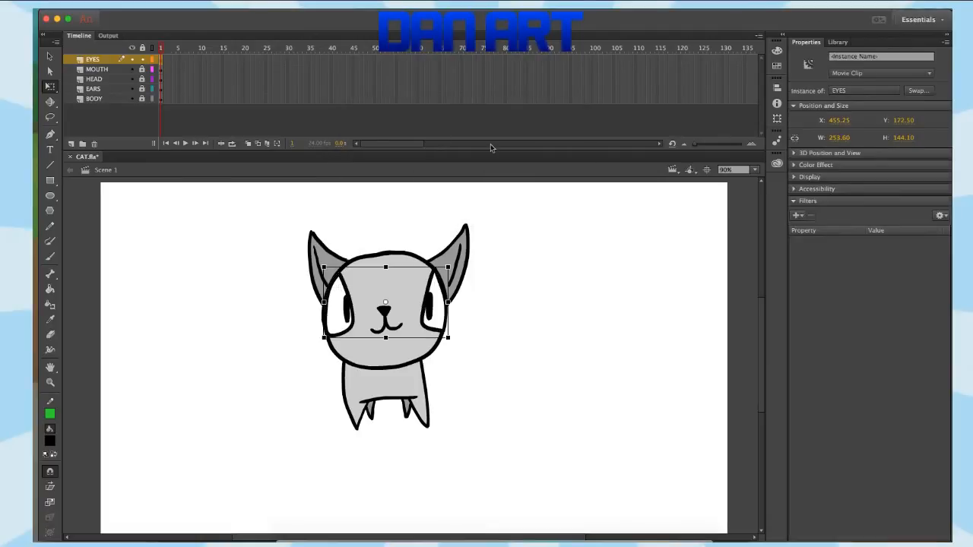
Step: Lock the EYES layer and convert the mouth to a Movie Clip symbol named MOUTH with its registration point at the centre
click(143, 57)
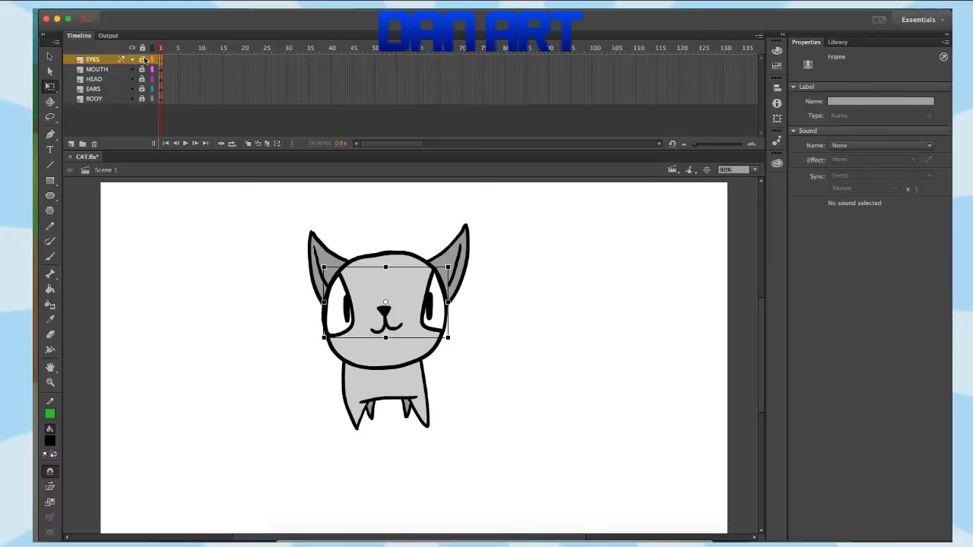
click(115, 70)
drag(320, 277, 490, 372)
click(236, 2)
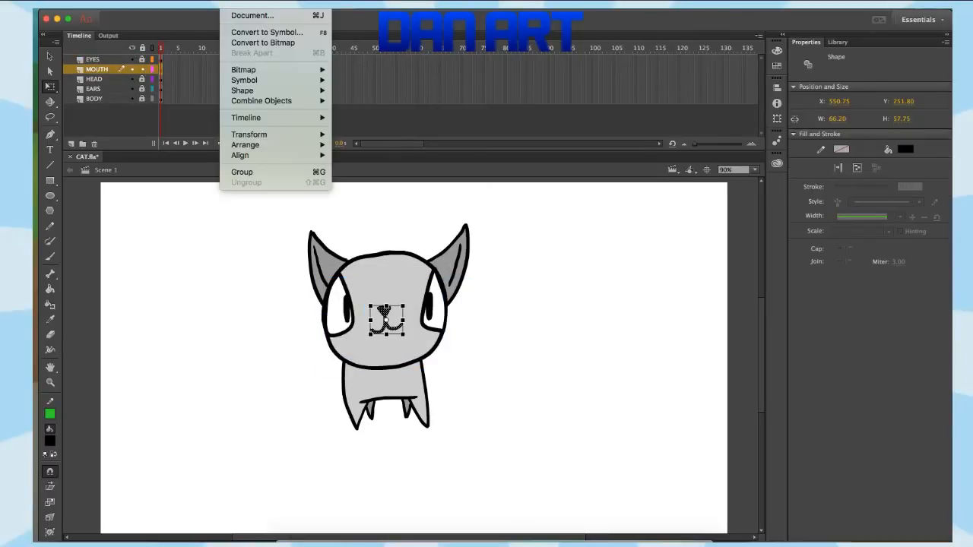
click(265, 33)
text(MOUTH)
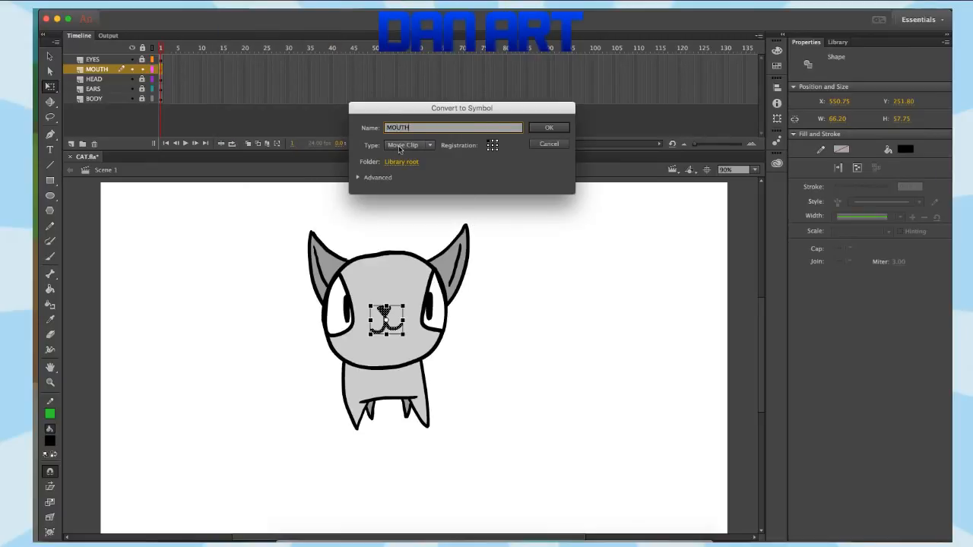
click(400, 146)
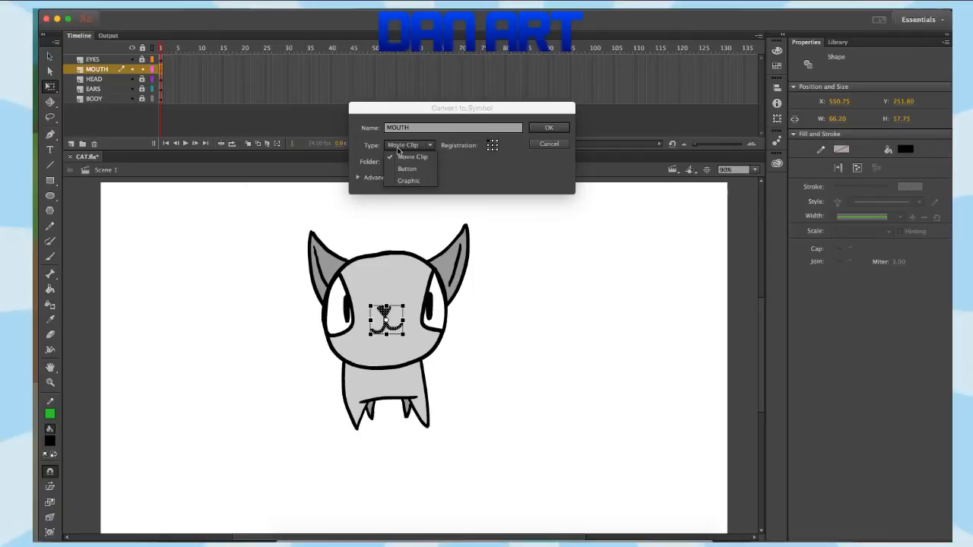
click(492, 146)
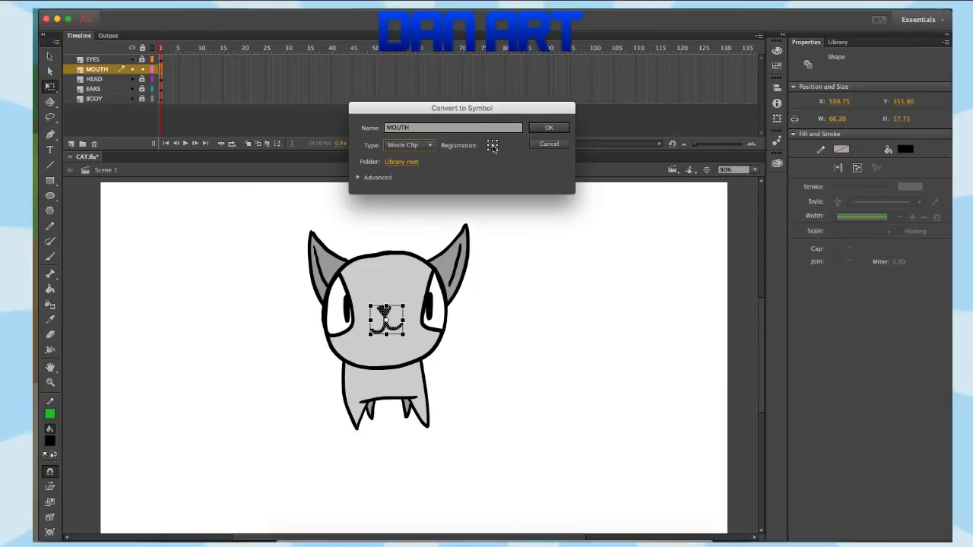
click(550, 129)
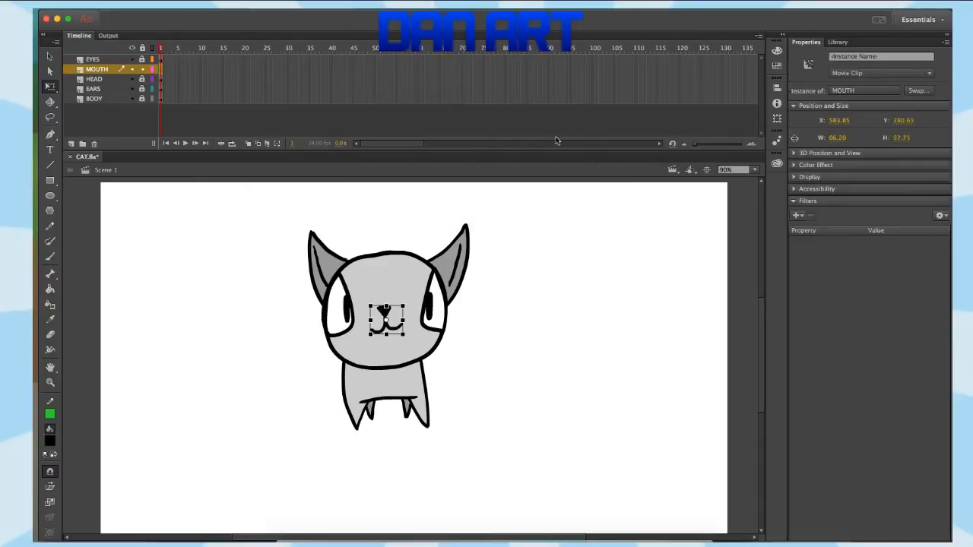
Step: Lock the MOUTH layer, unlock HEAD, and convert the head shape to a Movie Clip symbol named HEAD
click(101, 79)
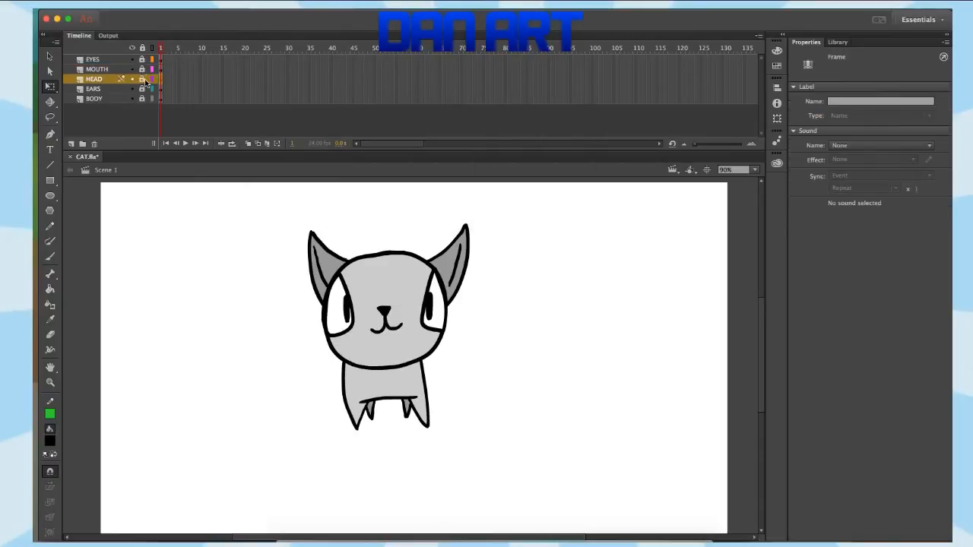
click(252, 10)
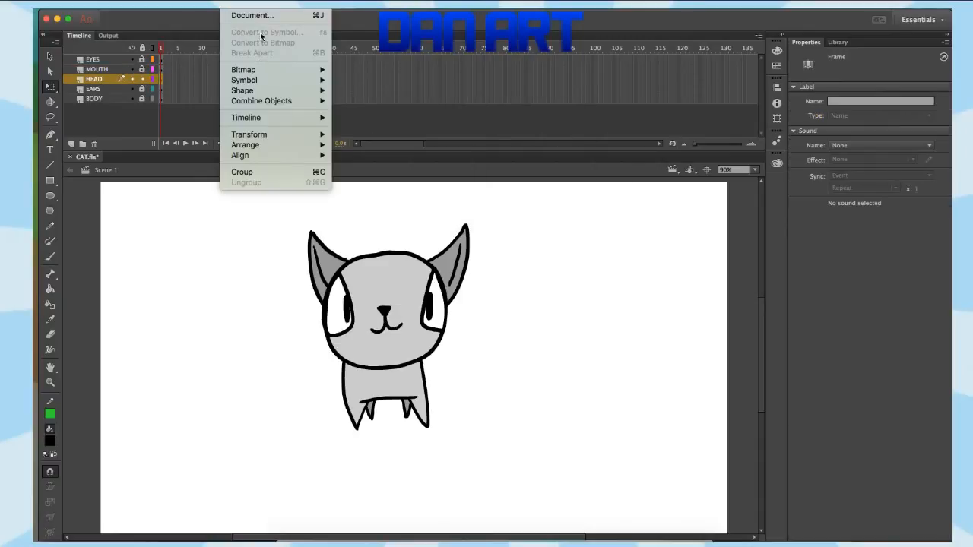
click(163, 332)
drag(286, 245, 580, 517)
click(270, 196)
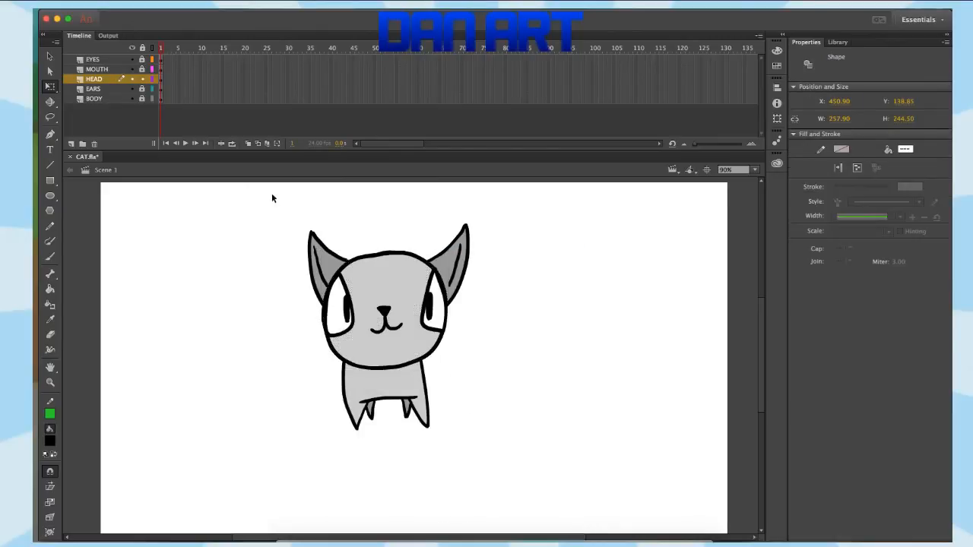
drag(261, 200, 593, 468)
click(234, 6)
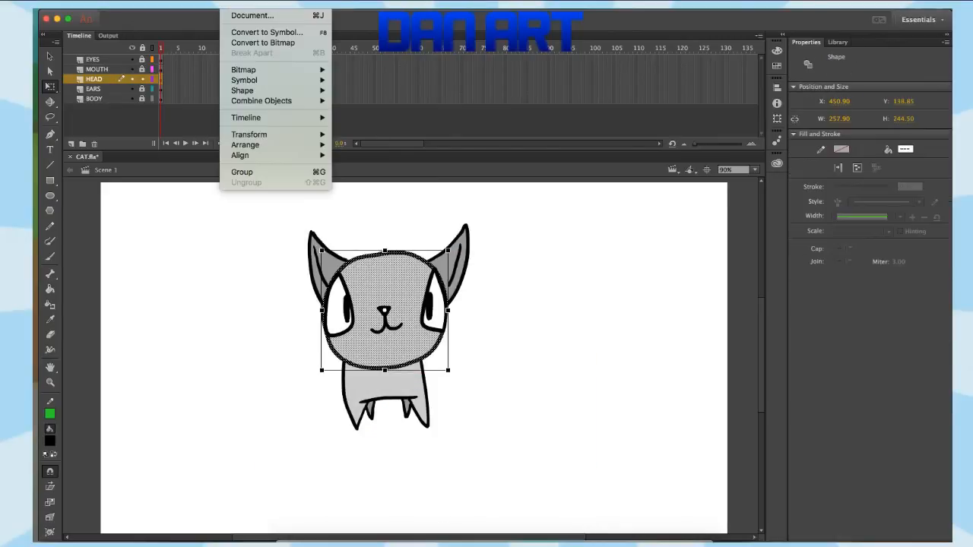
click(265, 33)
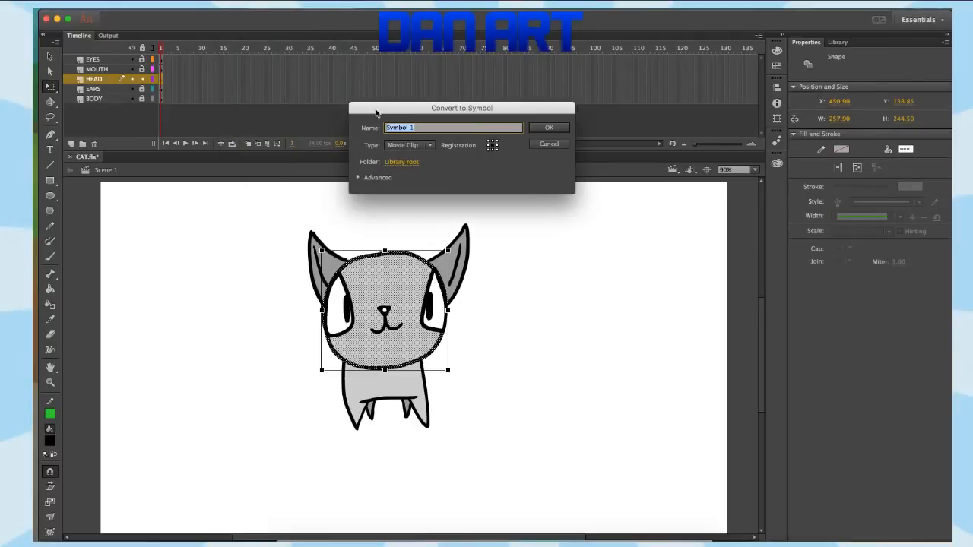
text(HEAD)
key(Return)
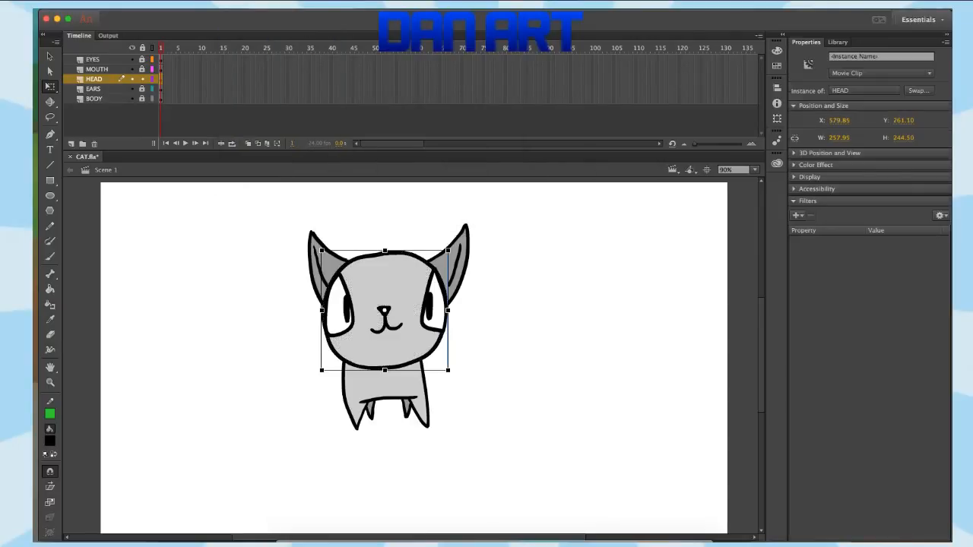
click(158, 279)
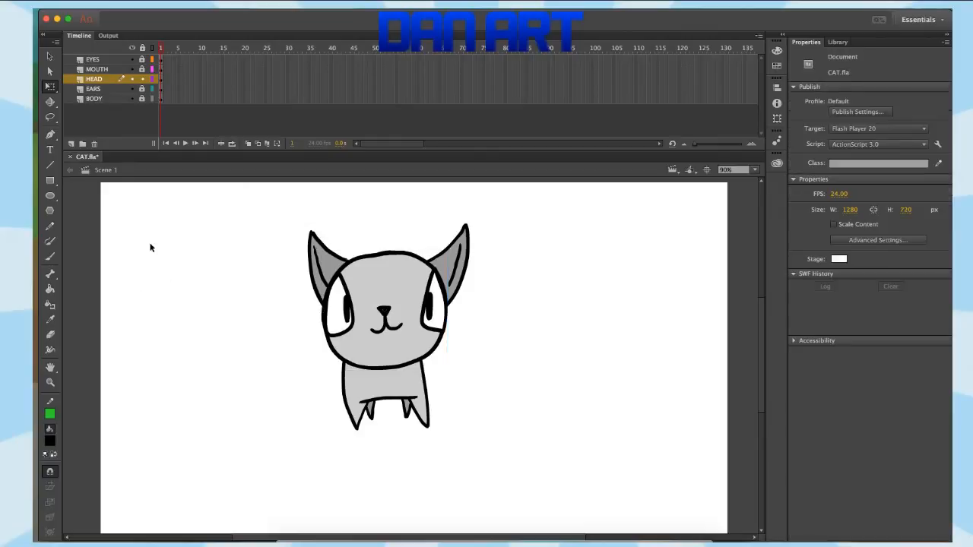
Step: Lock the HEAD layer, unlock EARS, and convert both ears to a Movie Clip symbol named EARS
click(110, 88)
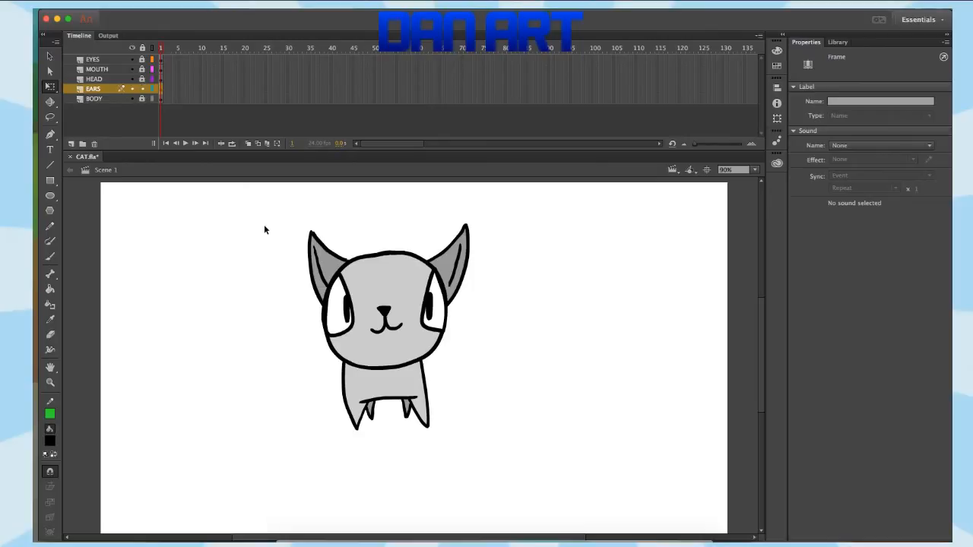
drag(264, 226, 579, 406)
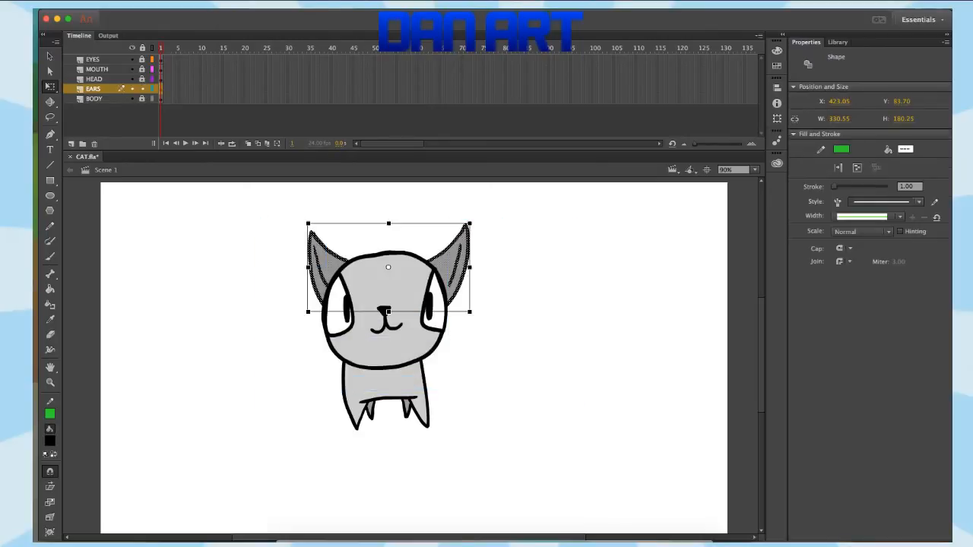
click(232, 1)
click(258, 32)
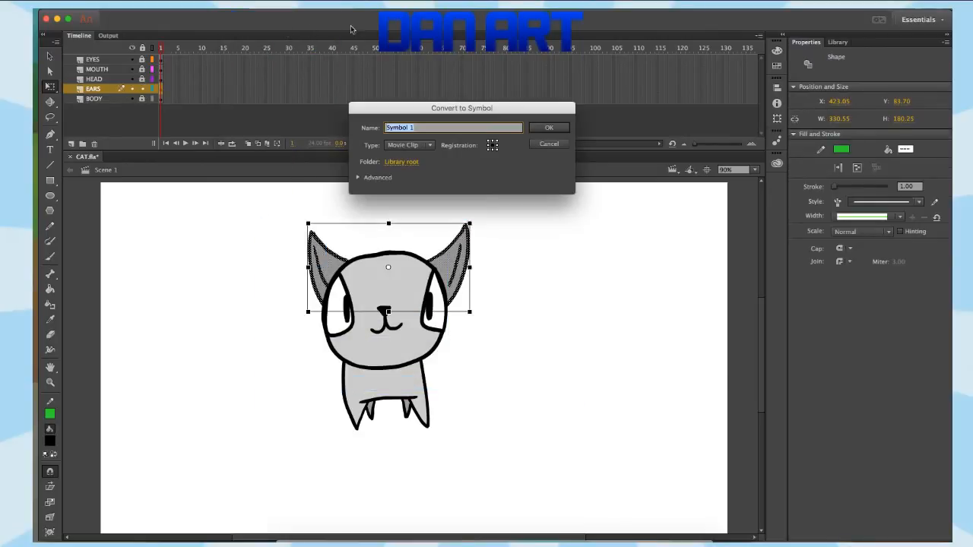
text(EARS)
key(Return)
click(172, 245)
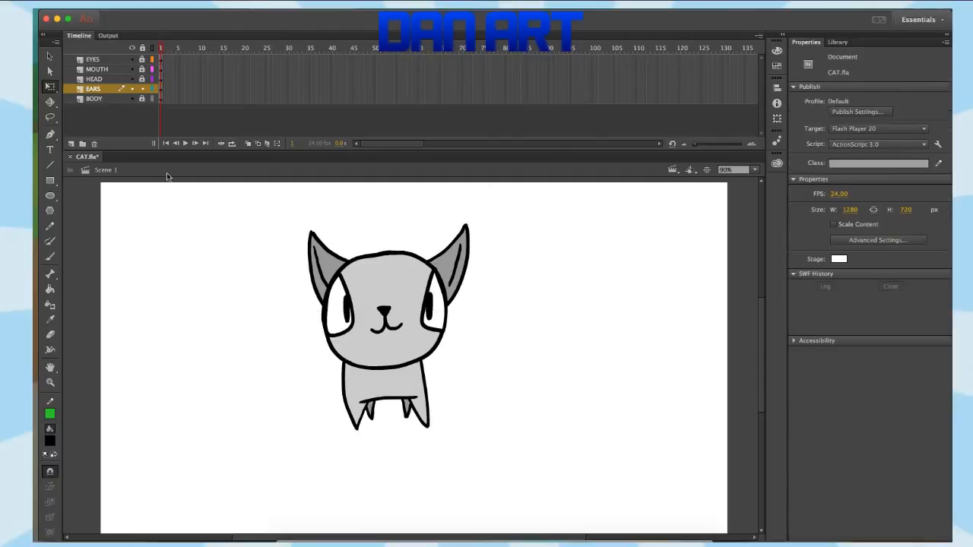
Step: Unlock the BODY layer and convert the cat's body to a Movie Clip symbol named BODY
click(139, 99)
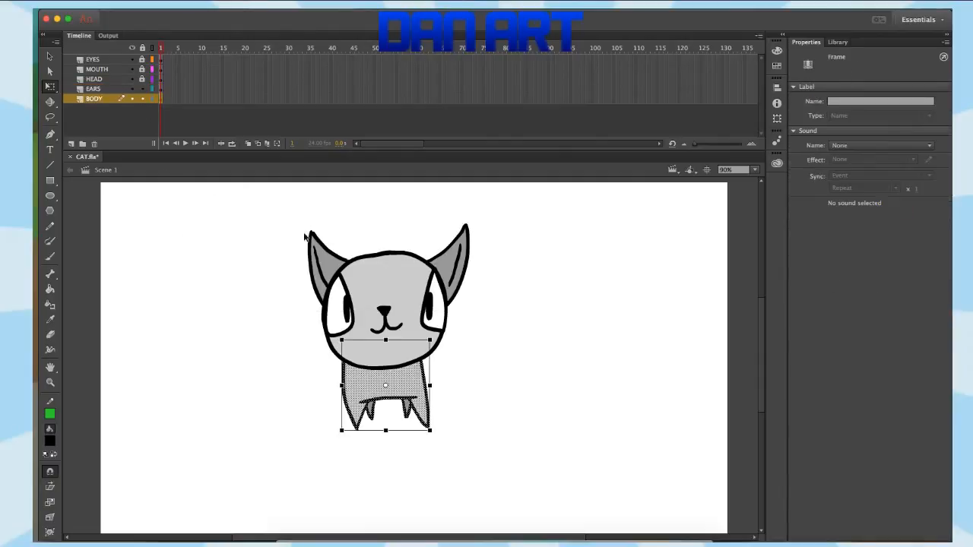
click(235, 3)
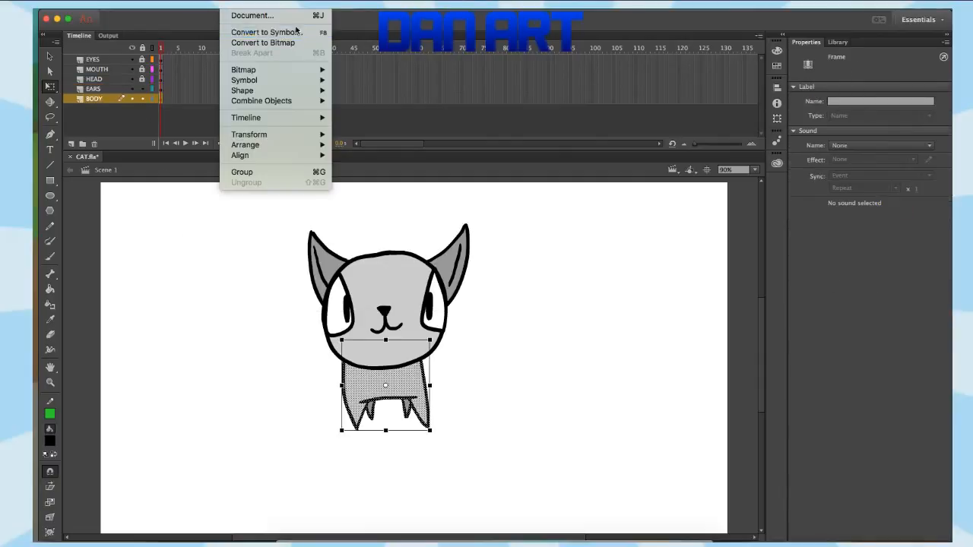
click(262, 31)
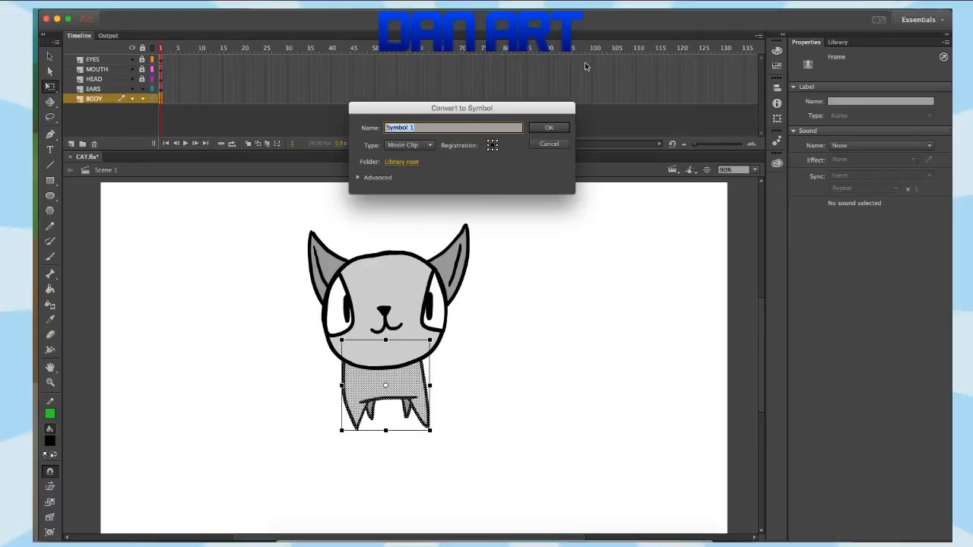
text(BODY)
key(Return)
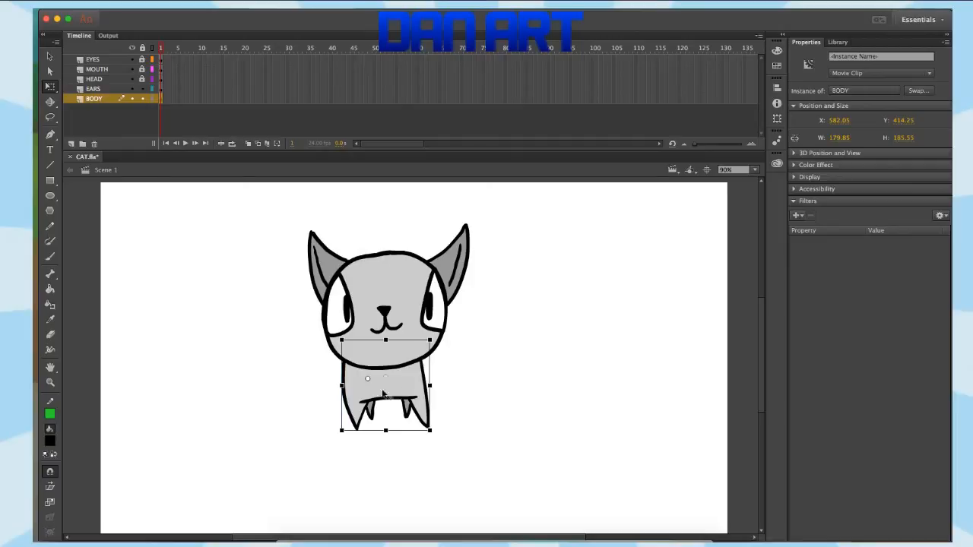
Step: Move the body's transformation point up to the neck, test its rotation, and lock the BODY layer
drag(386, 385, 385, 420)
drag(438, 446, 386, 354)
key(super+z)
mouse_move(436, 444)
mouse_down()
mouse_move(412, 471)
mouse_move(451, 441)
mouse_move(434, 460)
mouse_move(444, 449)
mouse_move(431, 433)
mouse_up()
click(142, 99)
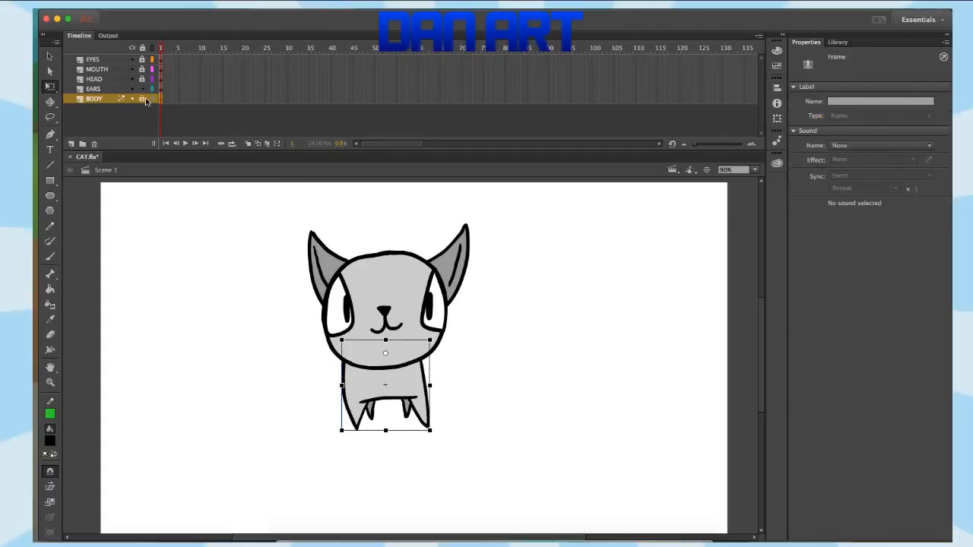
Step: Move the ears' transformation point down to the middle of the head, test their rotation, and undo the test
double_click(94, 89)
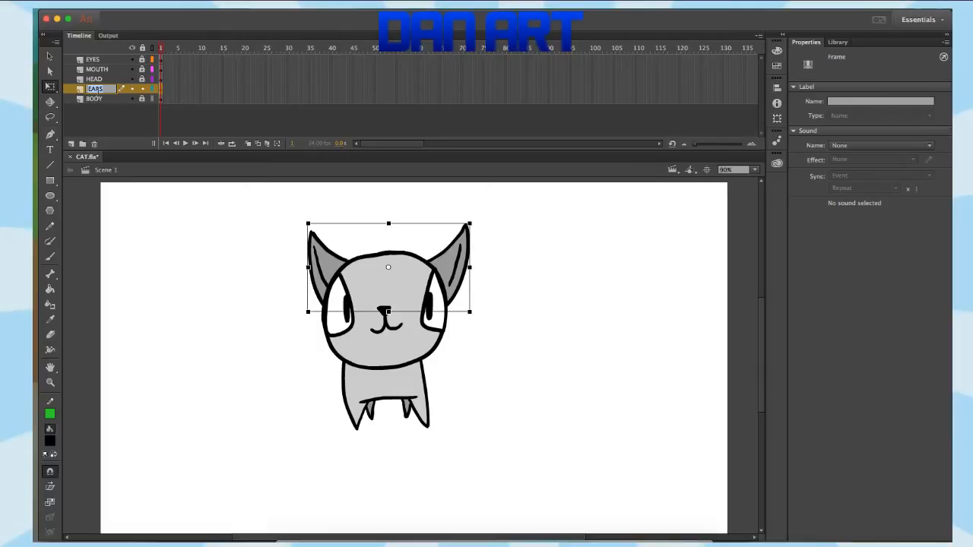
drag(388, 267, 383, 292)
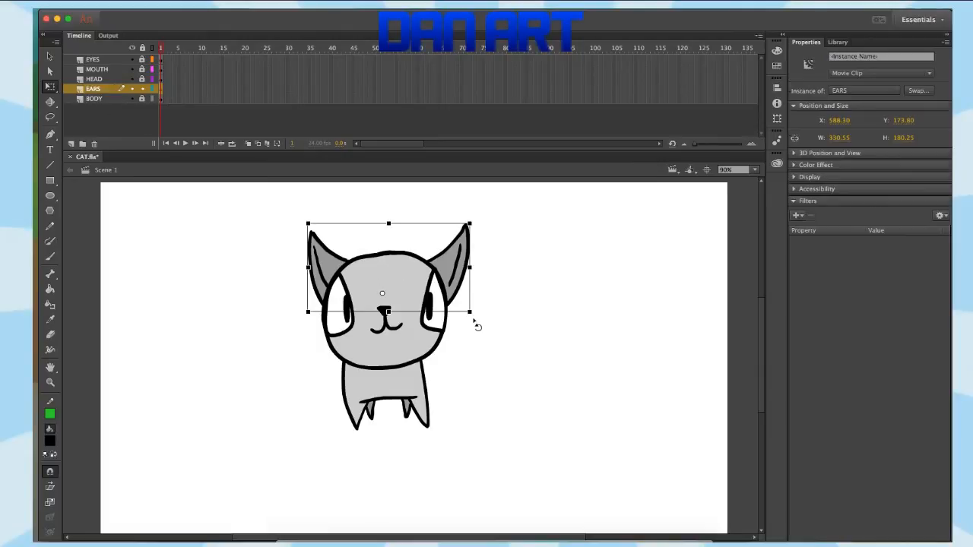
mouse_move(476, 320)
mouse_down()
mouse_move(471, 331)
mouse_move(468, 310)
mouse_move(469, 326)
mouse_up()
click(426, 213)
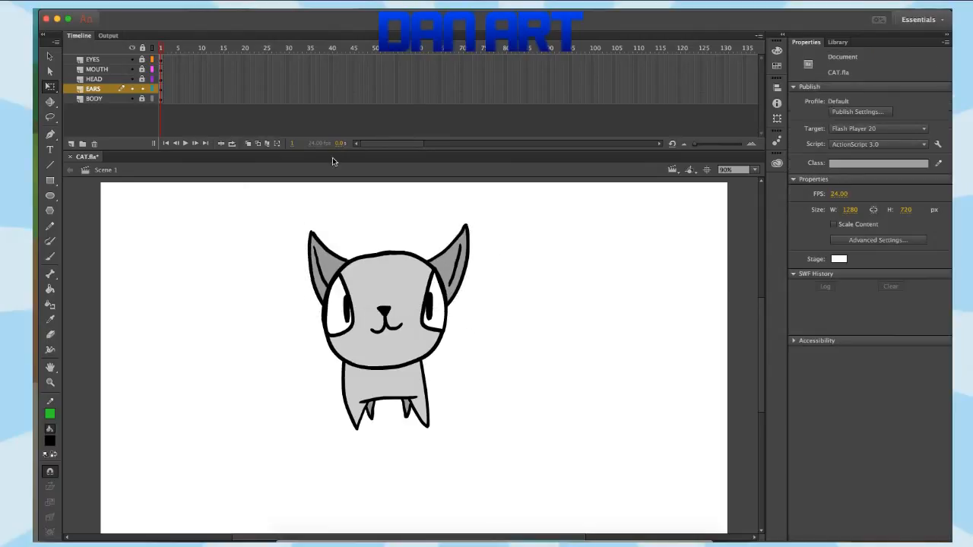
key(super+z)
click(187, 236)
Step: Lock EARS, unlock HEAD, and move the head's transformation point to its bottom centre at the neck
click(115, 79)
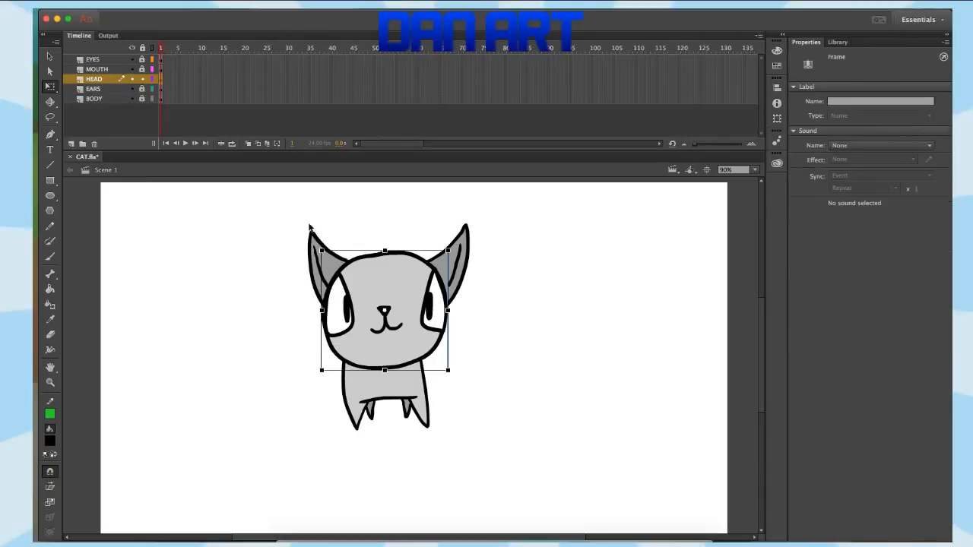
click(384, 308)
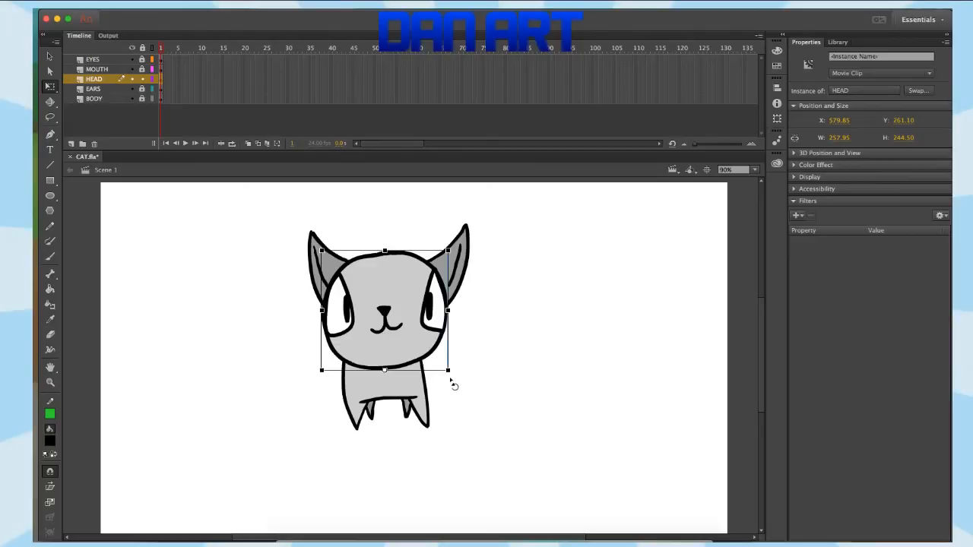
click(139, 294)
Step: Lock the HEAD layer, unlock EYES, and check the transformation point of the eyes symbol
click(106, 69)
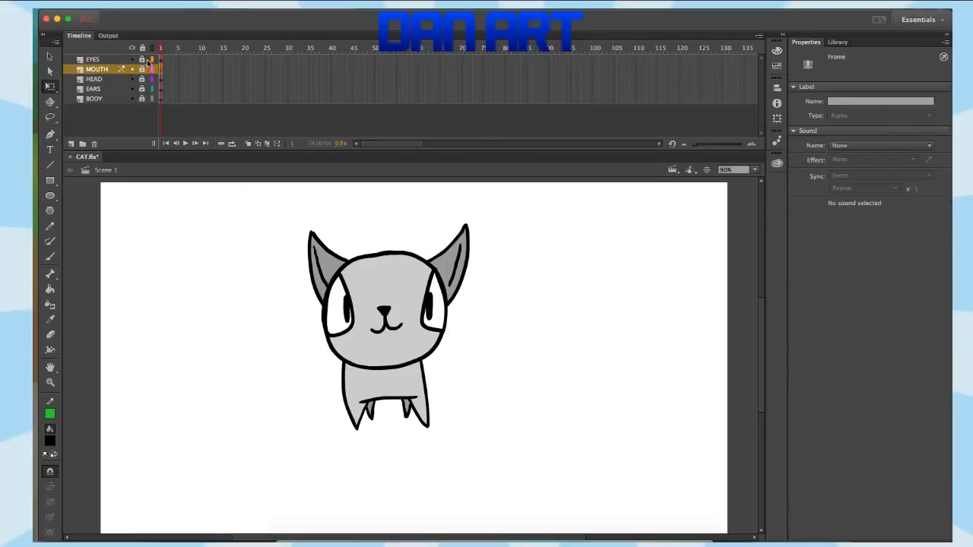
click(141, 59)
click(114, 60)
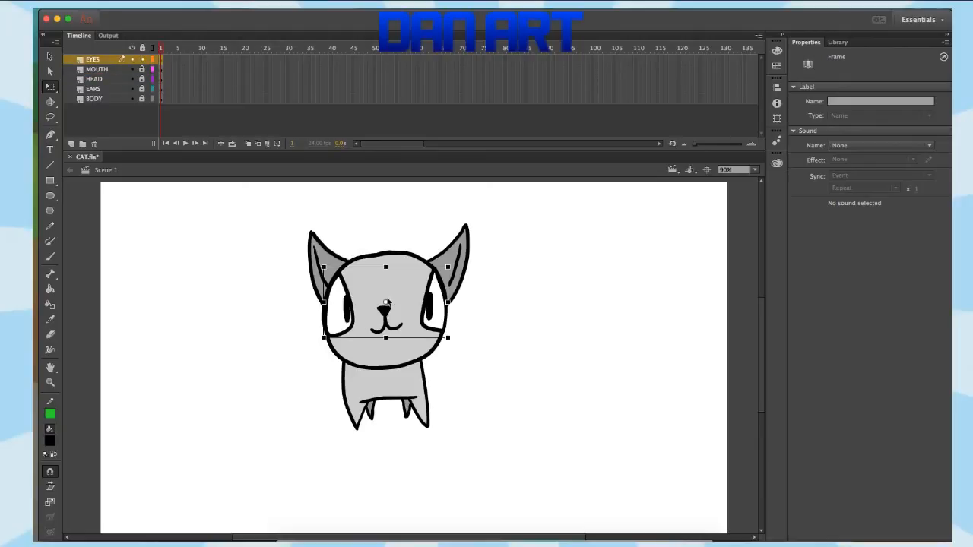
click(387, 302)
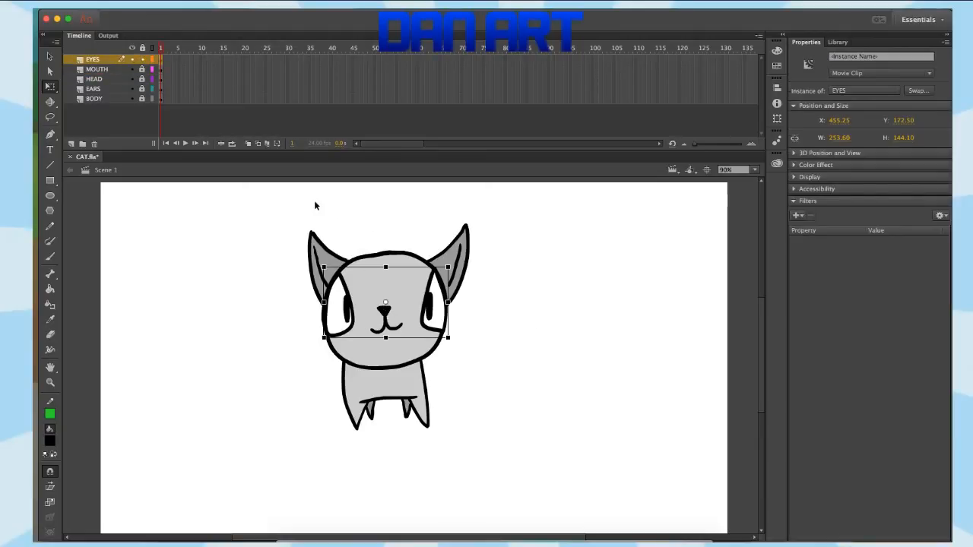
click(369, 204)
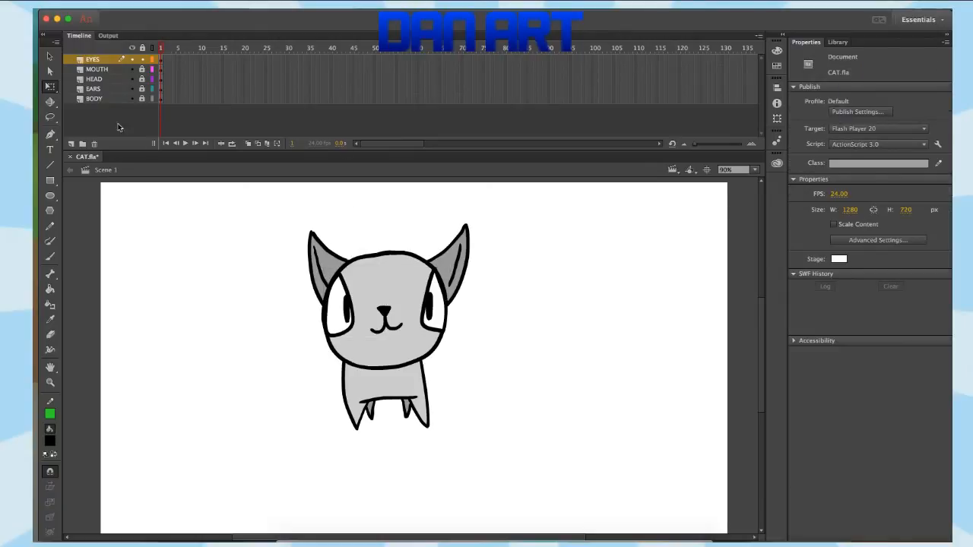
Step: Unlock the EARS, HEAD and MOUTH layers
click(142, 88)
click(142, 79)
click(142, 70)
Step: Open the HEAD symbol to view its contents and return to Scene 1
click(107, 79)
double_click(414, 286)
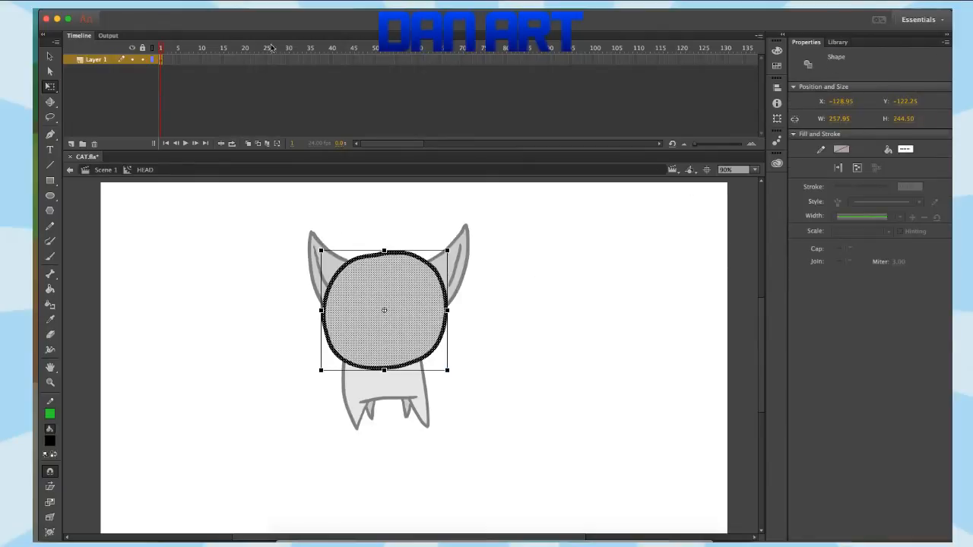
click(105, 170)
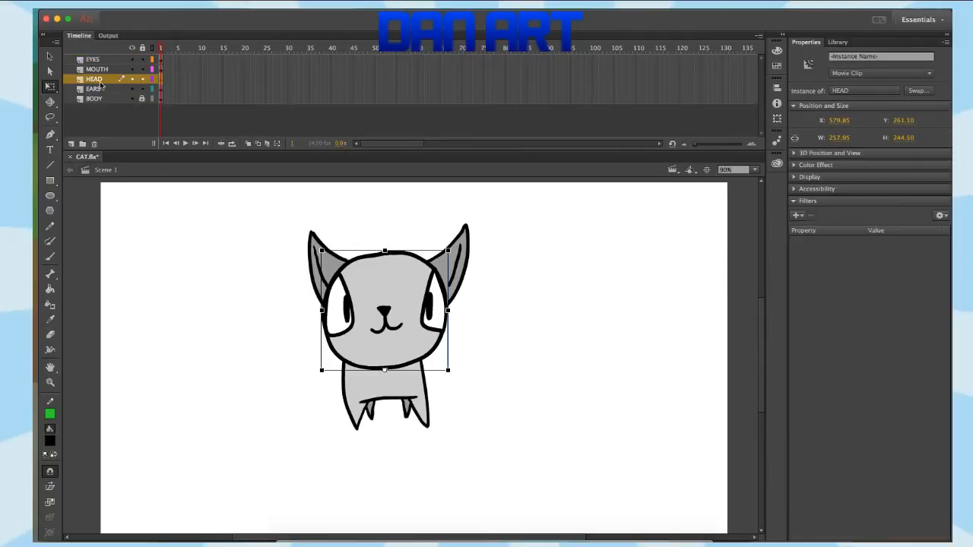
Step: Unlock the BODY layer, select all of the cat's symbols together, try rotating the whole character, and deselect it
click(97, 69)
click(95, 60)
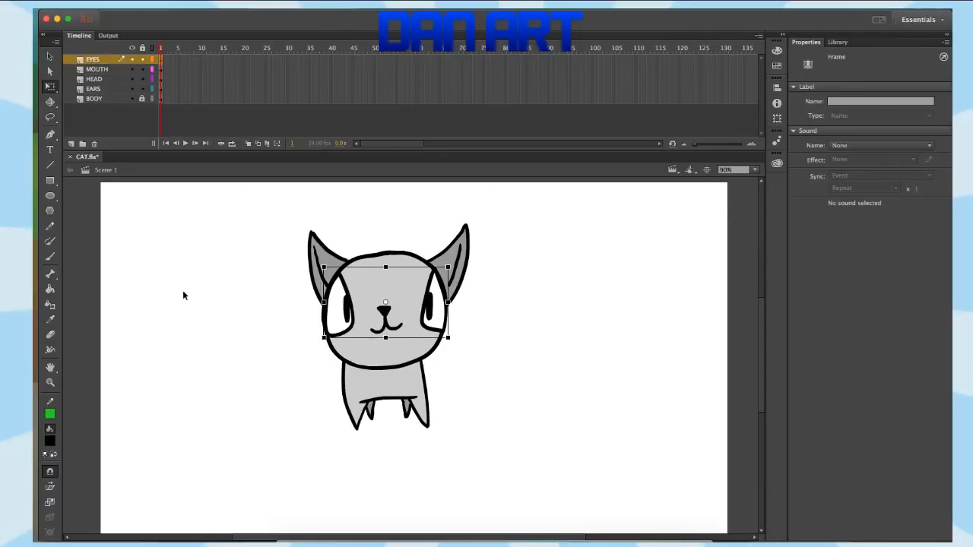
drag(255, 202, 551, 425)
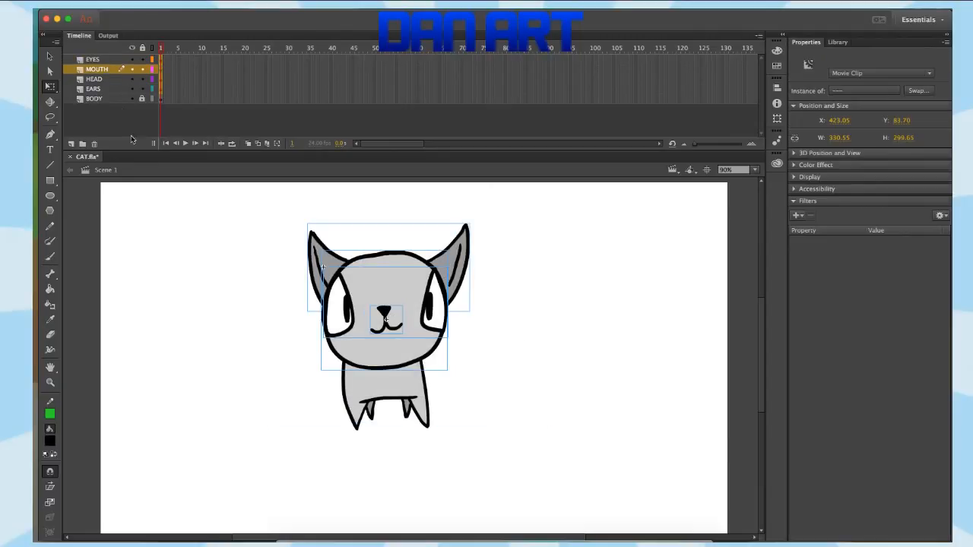
click(142, 99)
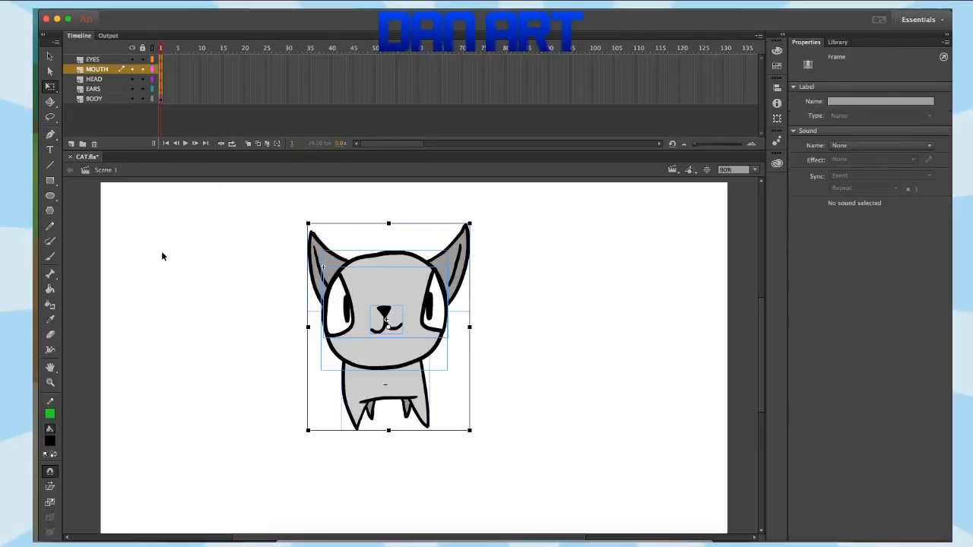
drag(472, 442, 506, 415)
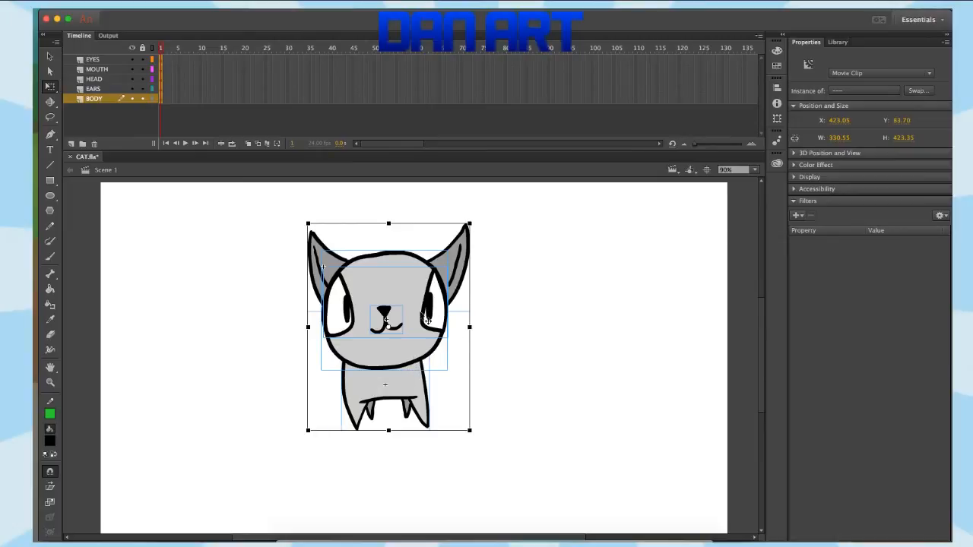
click(525, 309)
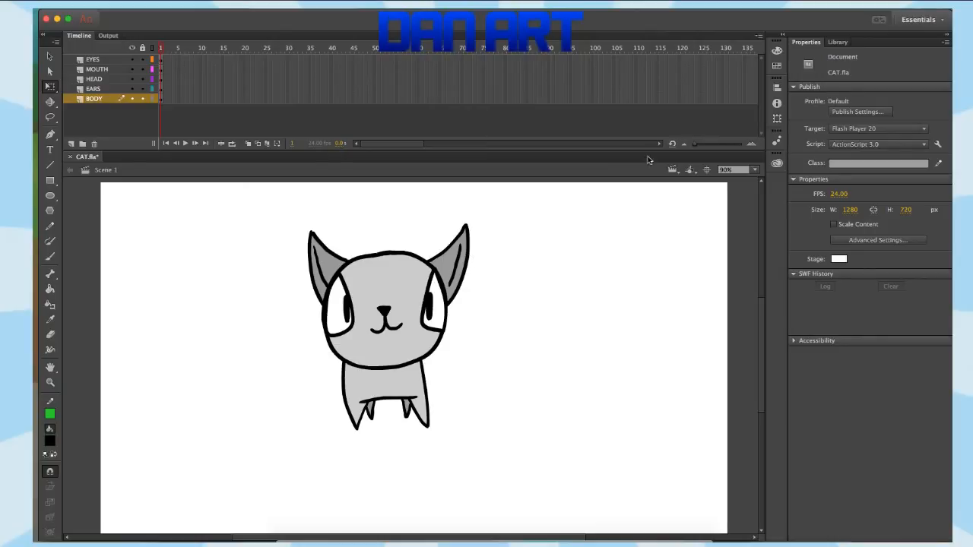
click(715, 10)
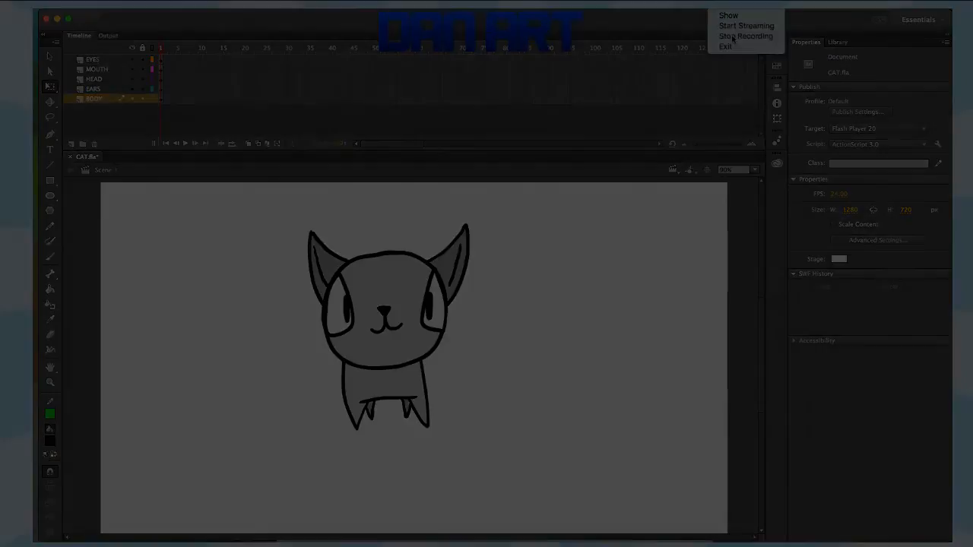